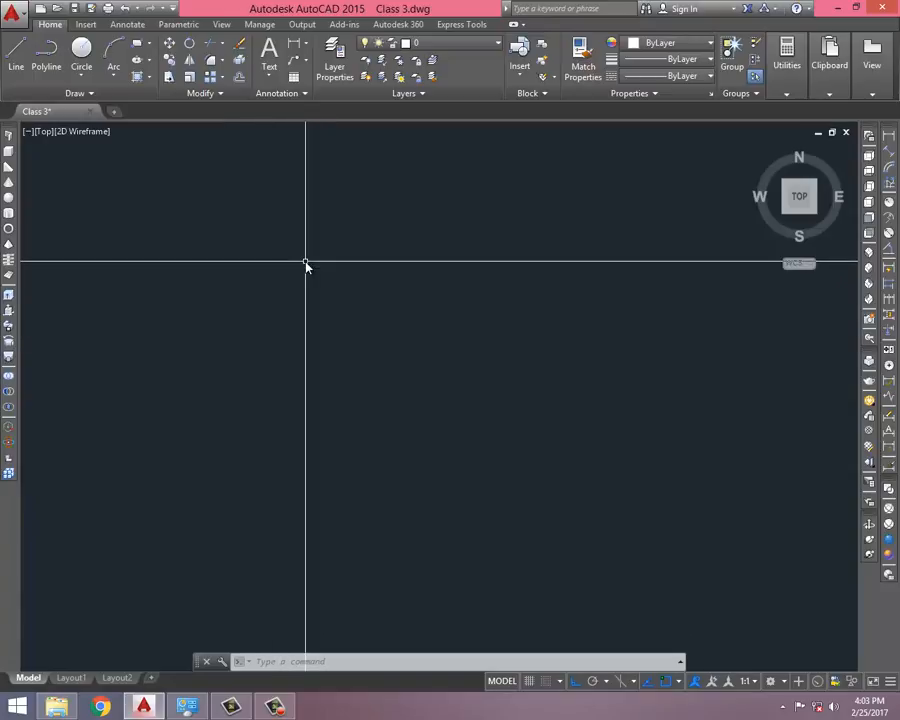
Draw a single horizontal line across the upper part of the empty drawing
{"action": "type", "text": "l"}
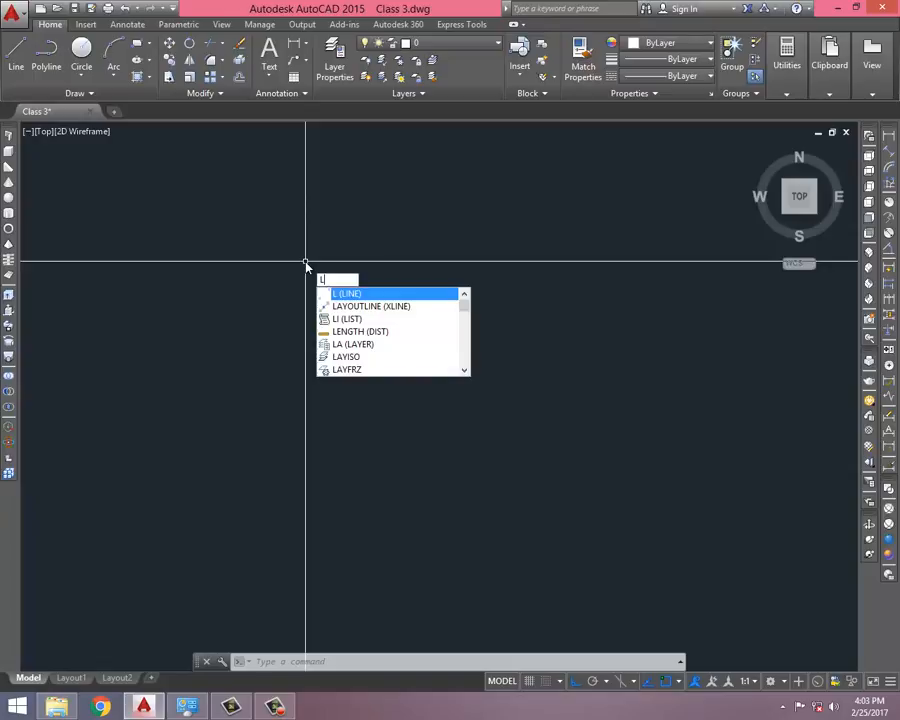
{"action": "key", "text": "Return"}
{"action": "left_click", "coordinate": [222, 259]}
{"action": "left_click", "coordinate": [598, 296]}
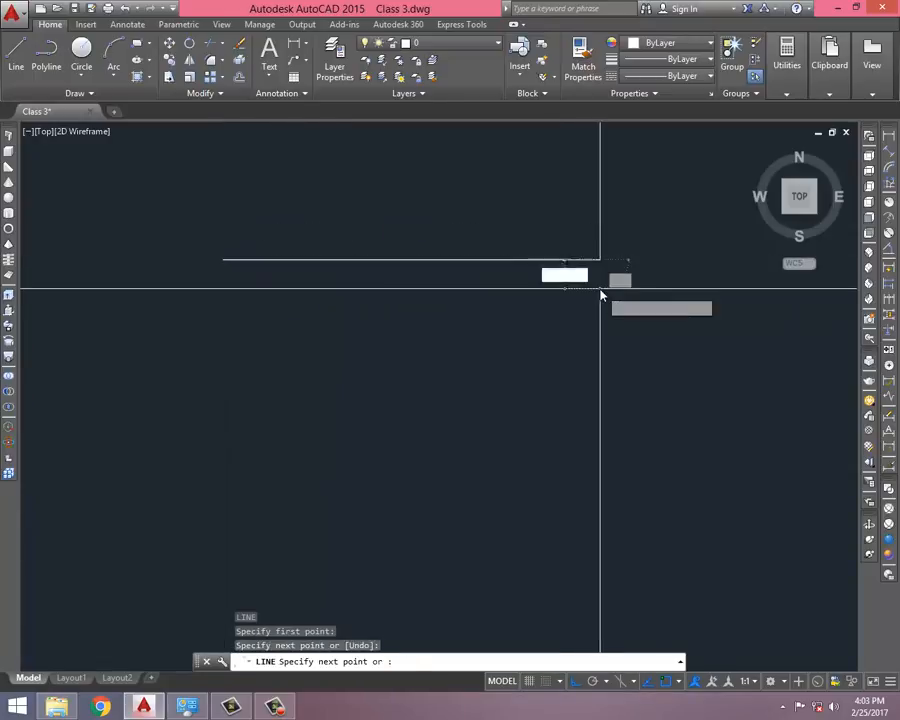
{"action": "key", "text": "Return"}
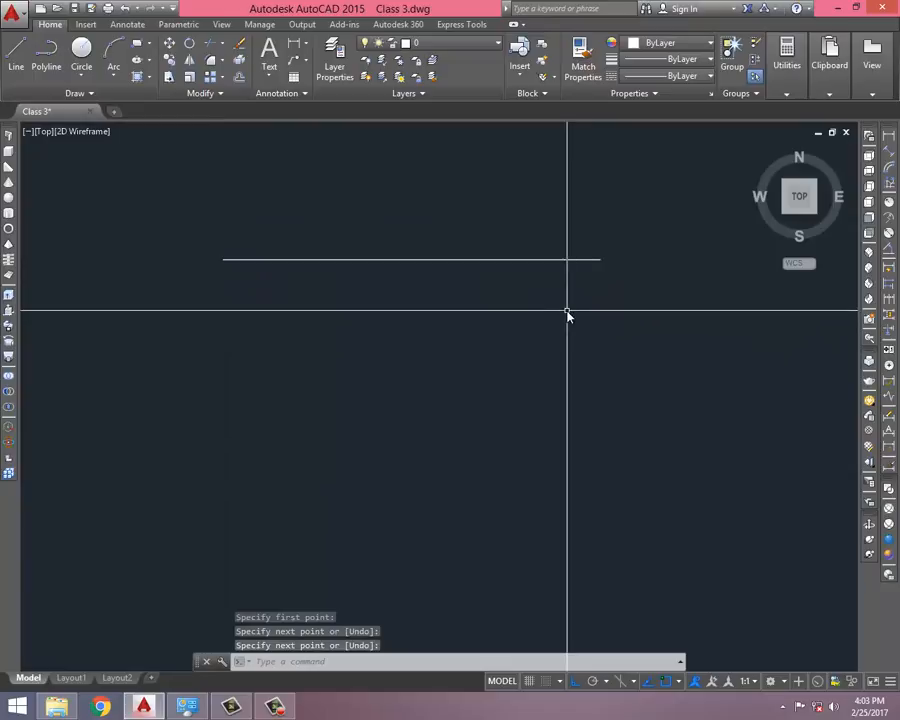
Draw a line sloping down to the right about 24'-3" long with Ortho off, followed by a short segment rising to the right
{"action": "type", "text": "l"}
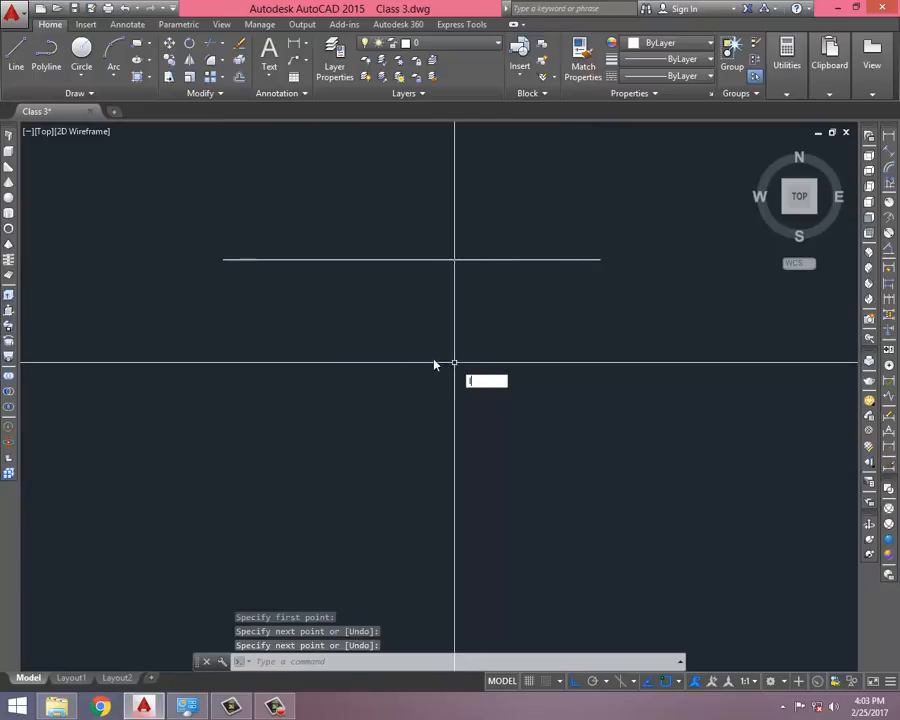
{"action": "key", "text": "Return"}
{"action": "left_click", "coordinate": [245, 307]}
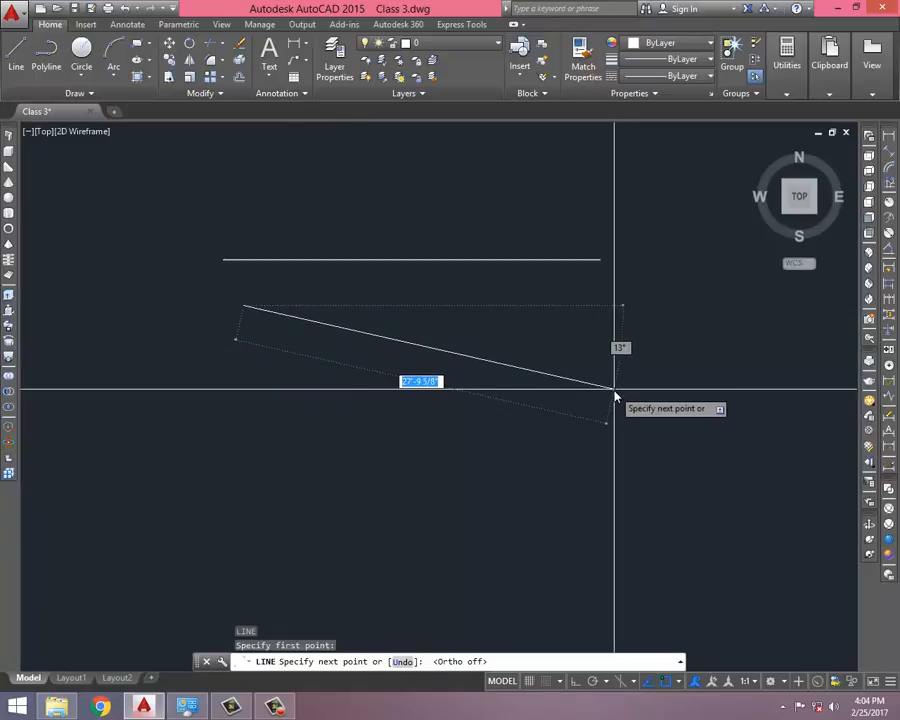
{"action": "key", "text": "F8"}
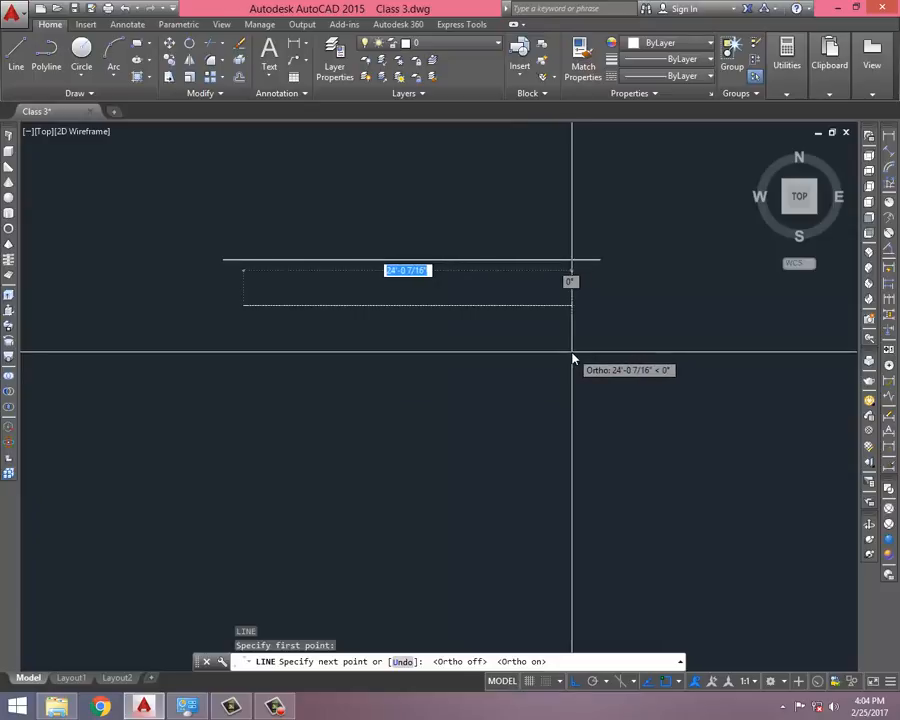
{"action": "key", "text": "F8"}
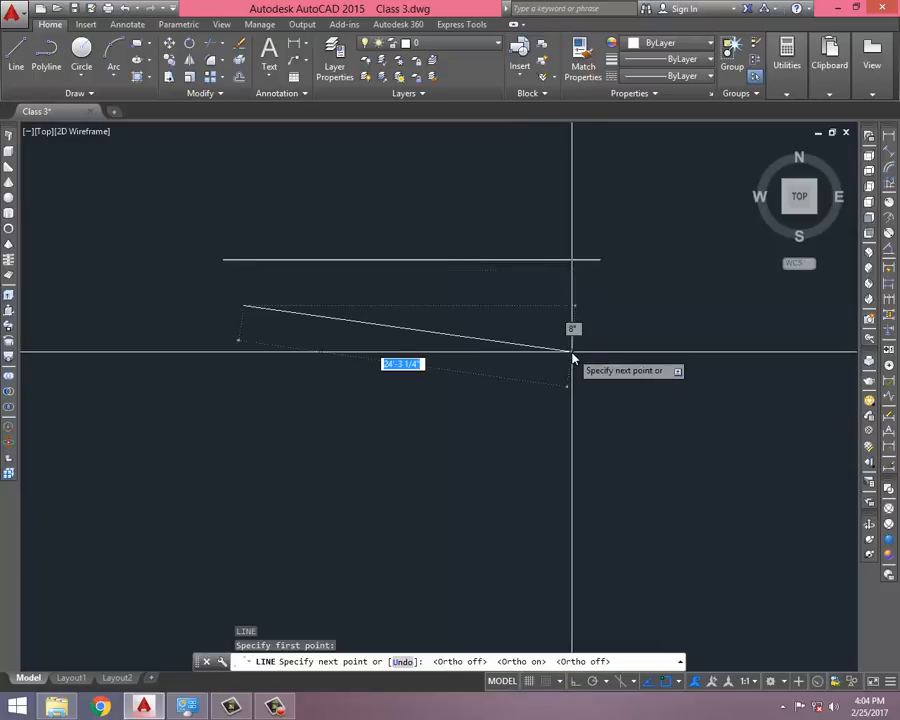
{"action": "left_click", "coordinate": [572, 351]}
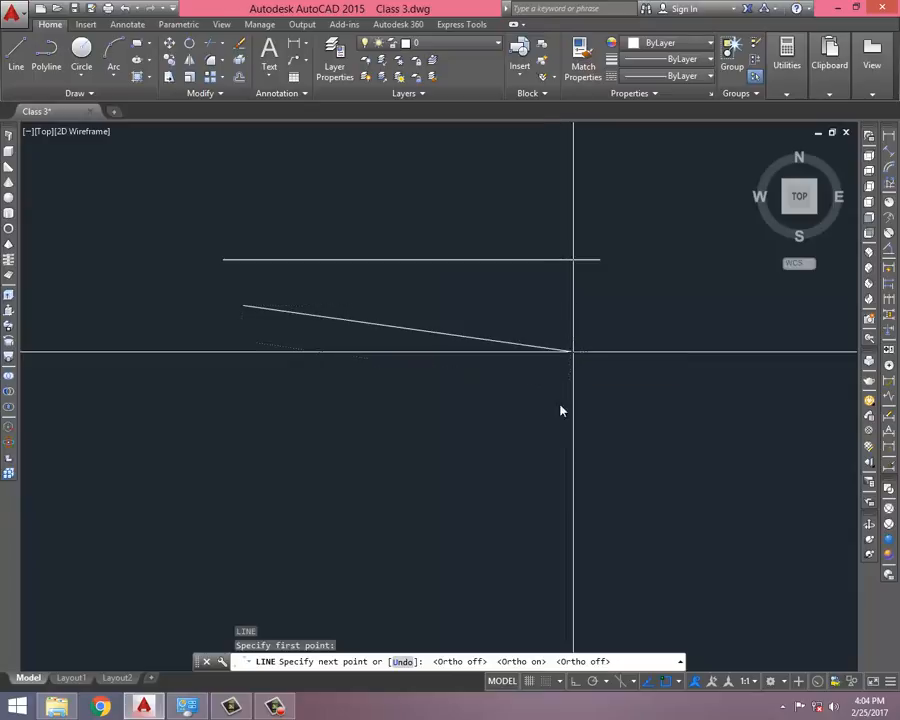
{"action": "left_click", "coordinate": [631, 297]}
{"action": "key", "text": "Escape"}
Erase the horizontal line and both sloping line segments
{"action": "left_click", "coordinate": [647, 197]}
{"action": "left_click", "coordinate": [407, 472]}
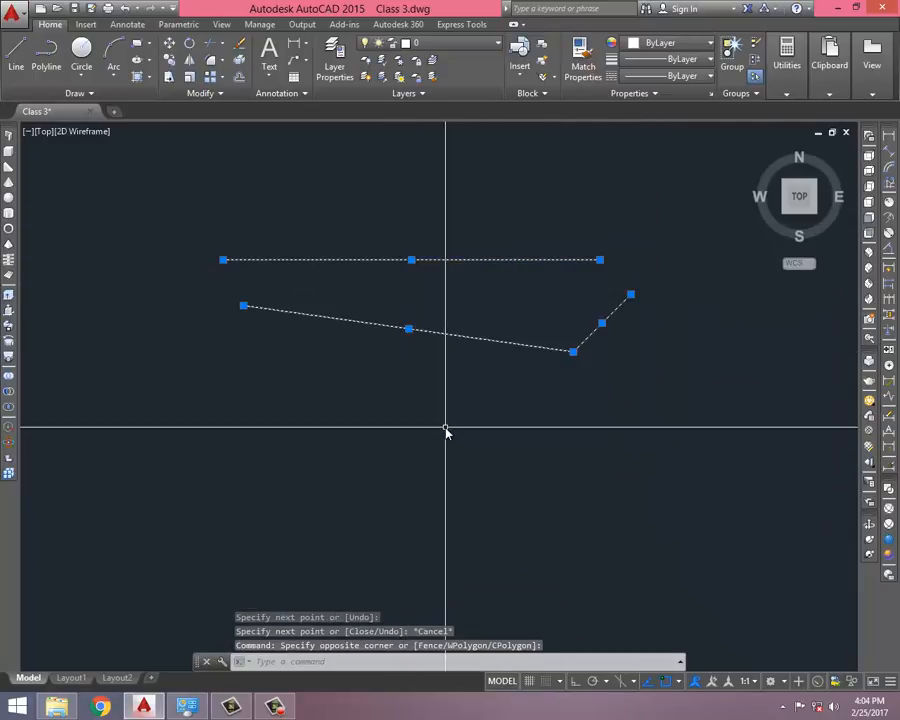
{"action": "key", "text": "Delete"}
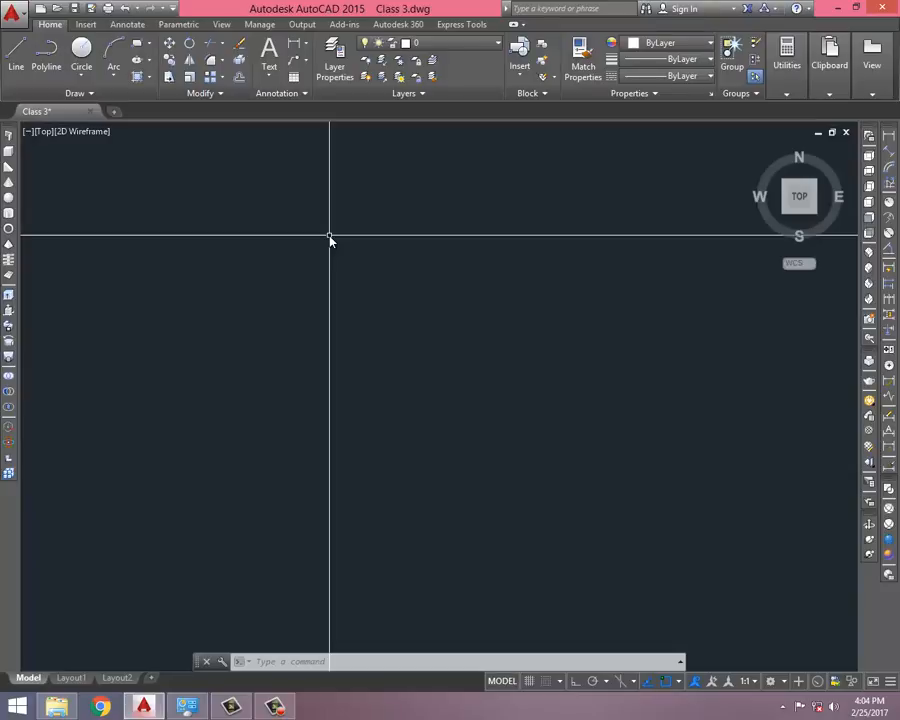
Draw a staircase-shaped chain of five alternating horizontal and vertical line segments with Ortho on, descending to the right
{"action": "type", "text": "l"}
{"action": "key", "text": "Return"}
{"action": "left_click", "coordinate": [162, 241]}
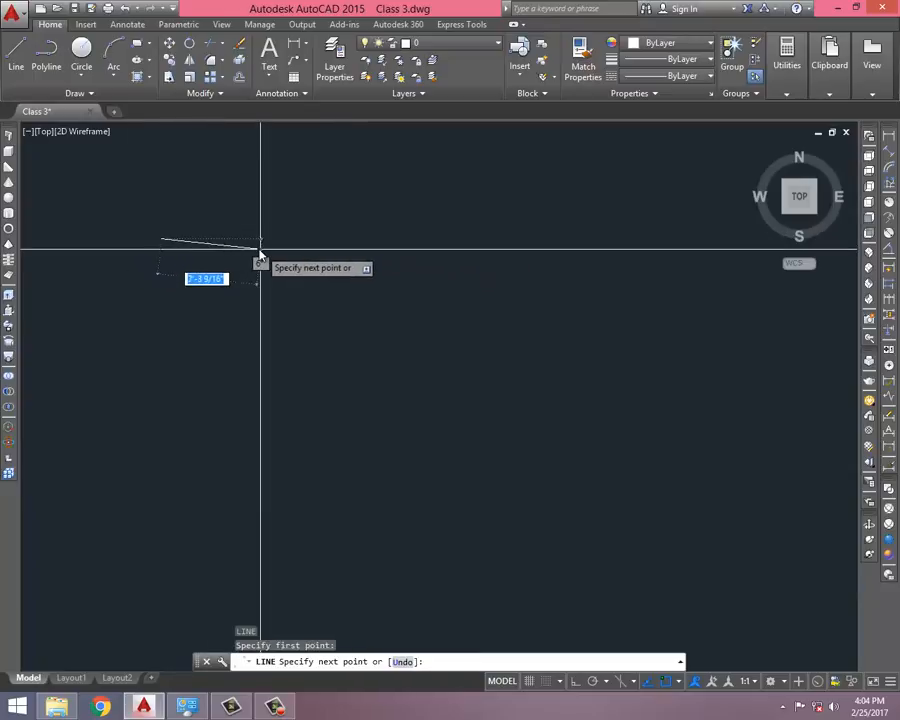
{"action": "key", "text": "F8"}
{"action": "left_click", "coordinate": [258, 239]}
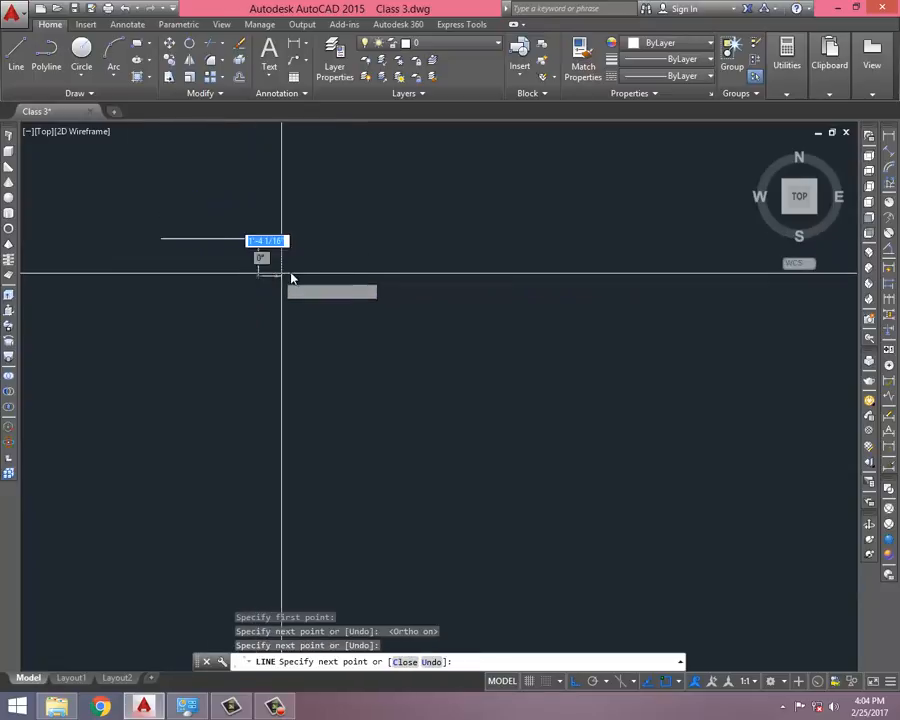
{"action": "left_click", "coordinate": [258, 275]}
{"action": "left_click", "coordinate": [295, 275]}
{"action": "left_click", "coordinate": [295, 305]}
{"action": "left_click", "coordinate": [351, 305]}
{"action": "key", "text": "Escape"}
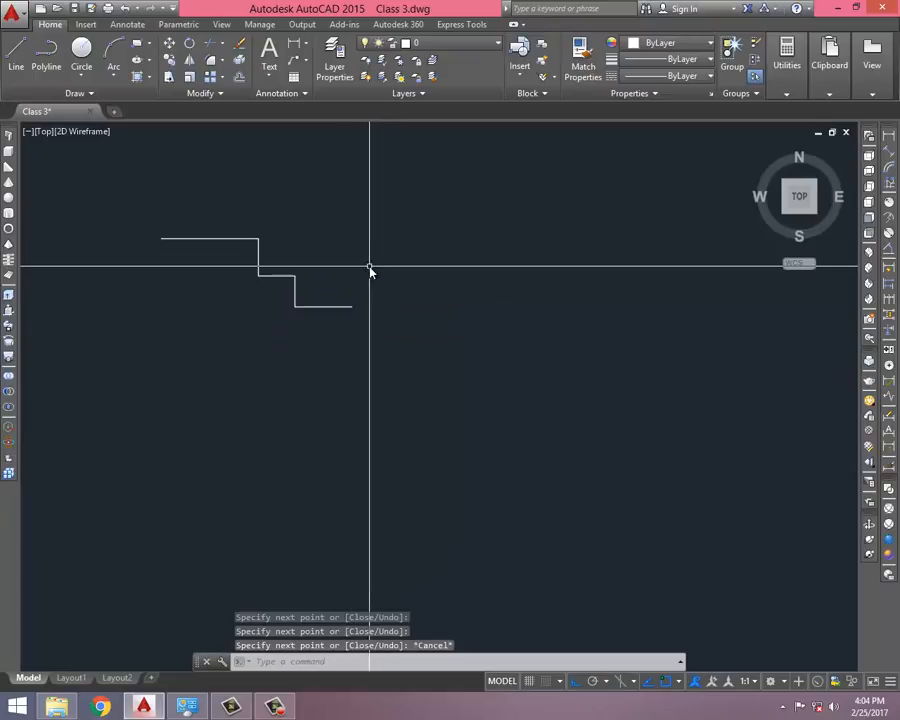
Erase the lowest horizontal segment and the upper vertical segment of the stepped line separately
{"action": "left_click", "coordinate": [352, 292]}
{"action": "left_click", "coordinate": [333, 345]}
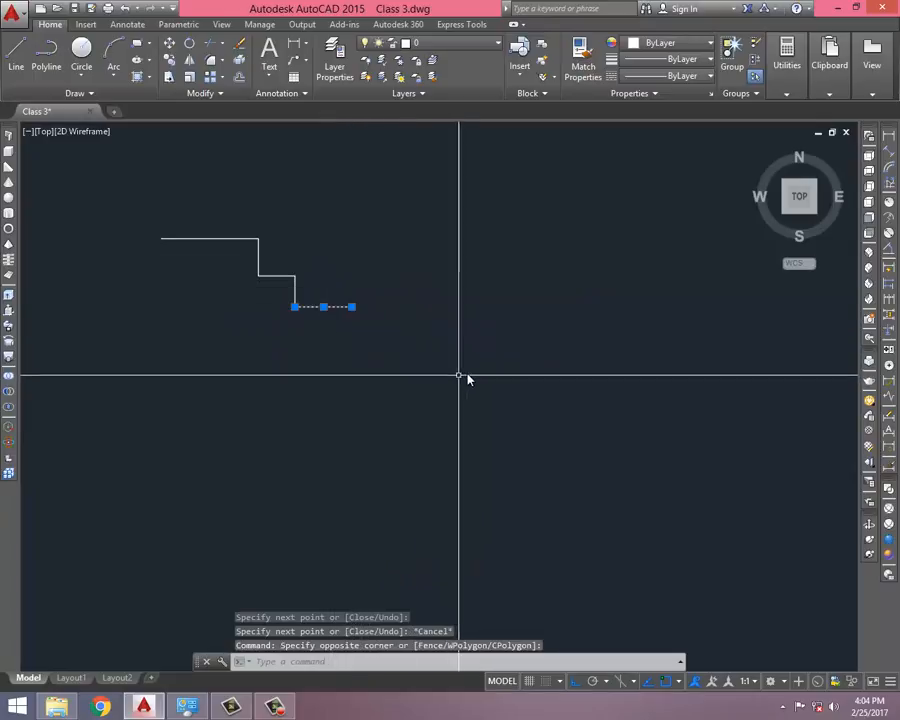
{"action": "key", "text": "Delete"}
{"action": "left_click", "coordinate": [266, 268]}
{"action": "left_click", "coordinate": [235, 250]}
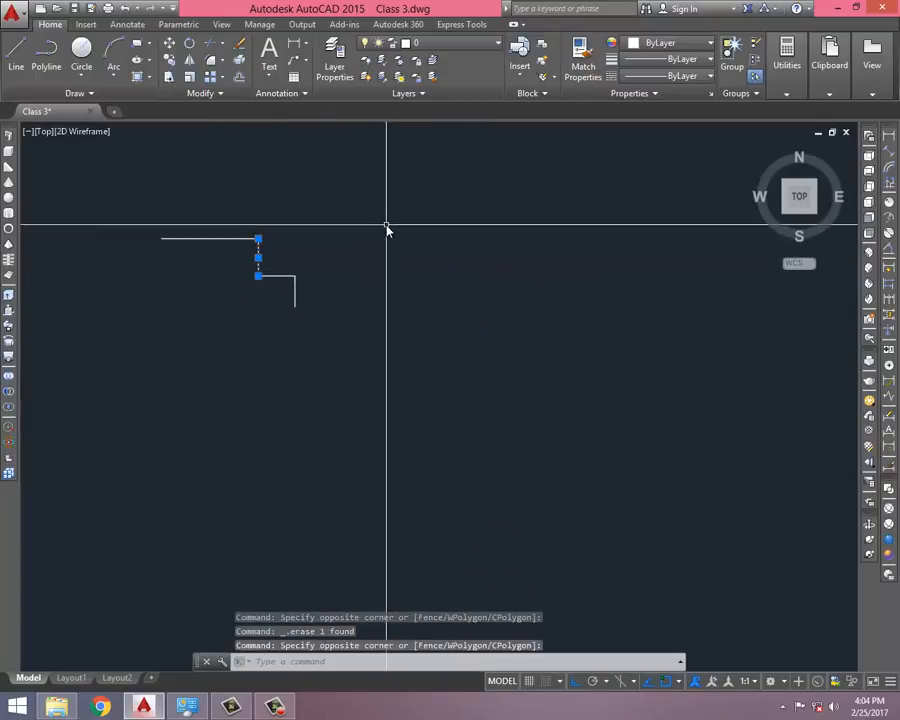
{"action": "key", "text": "Delete"}
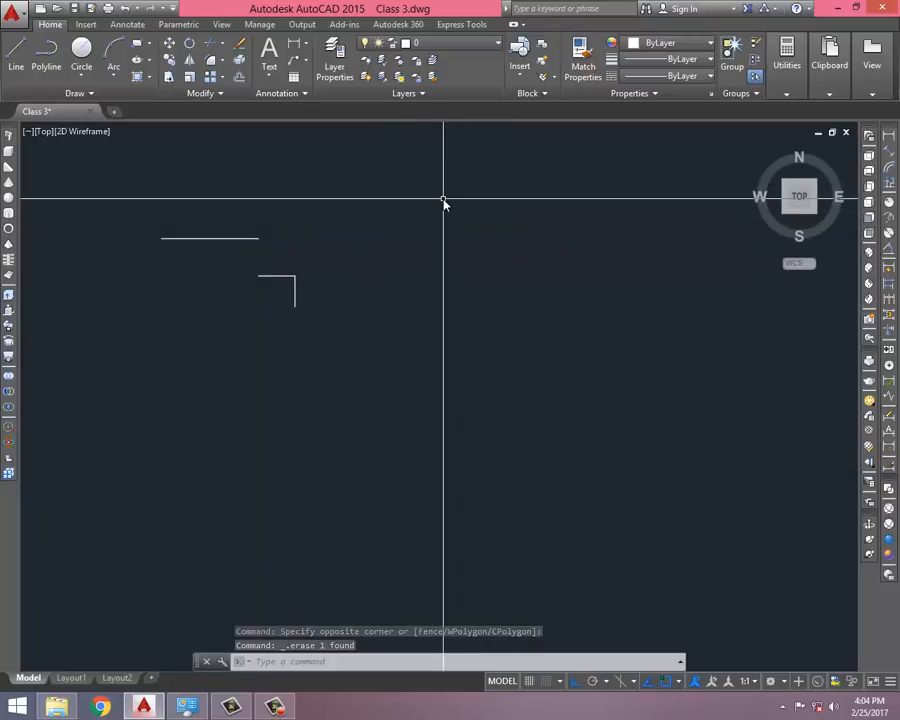
Erase all the remaining segments of the stepped line
{"action": "left_click", "coordinate": [440, 202]}
{"action": "left_click", "coordinate": [60, 422]}
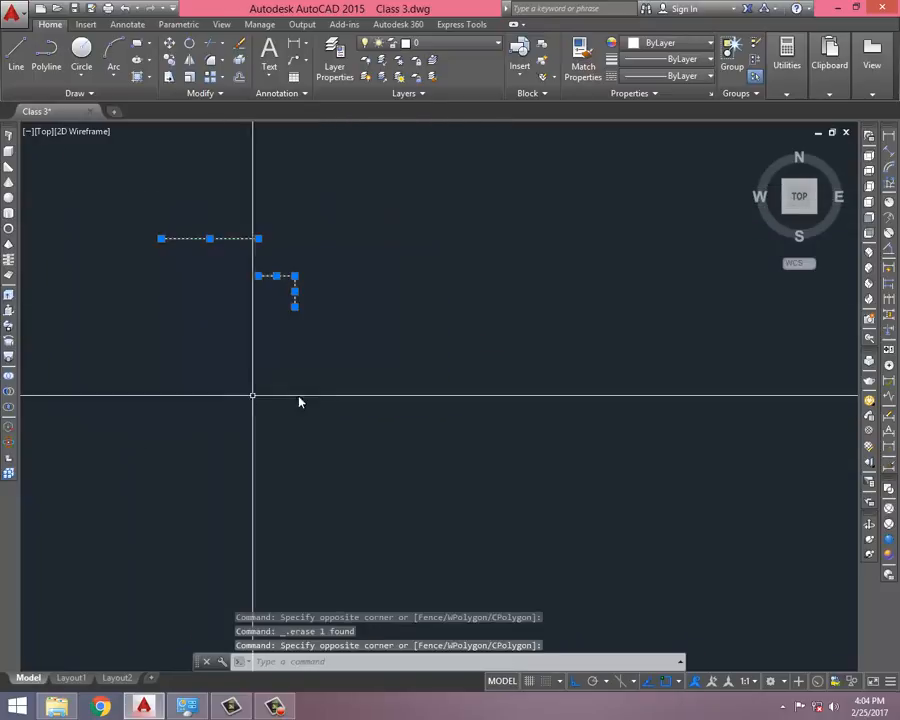
{"action": "key", "text": "Delete"}
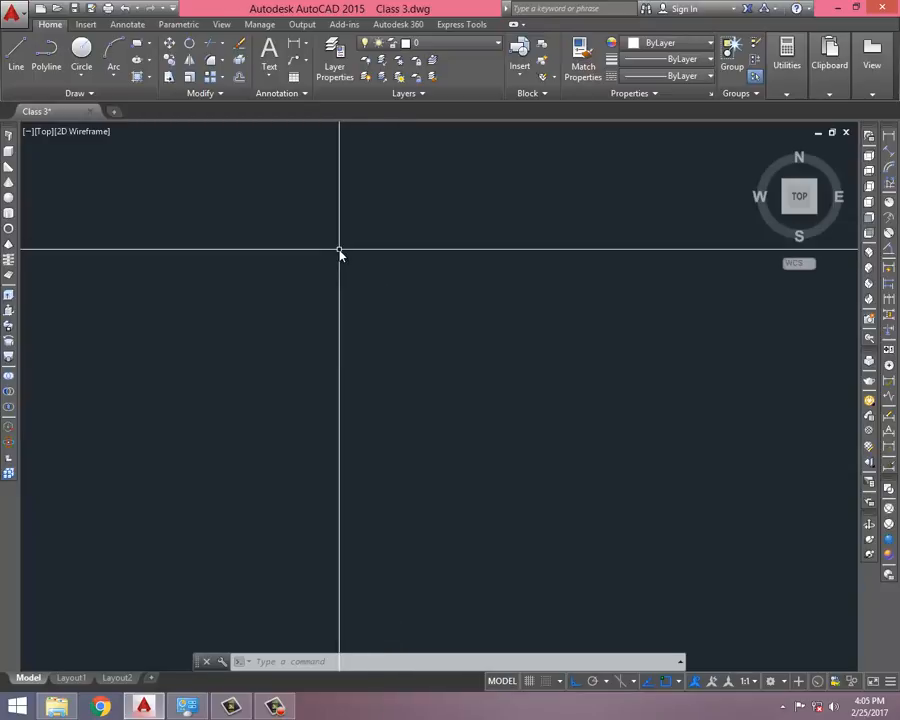
Start a polyline in the empty drawing with a horizontal segment 5' long to the right
{"action": "type", "text": "pl"}
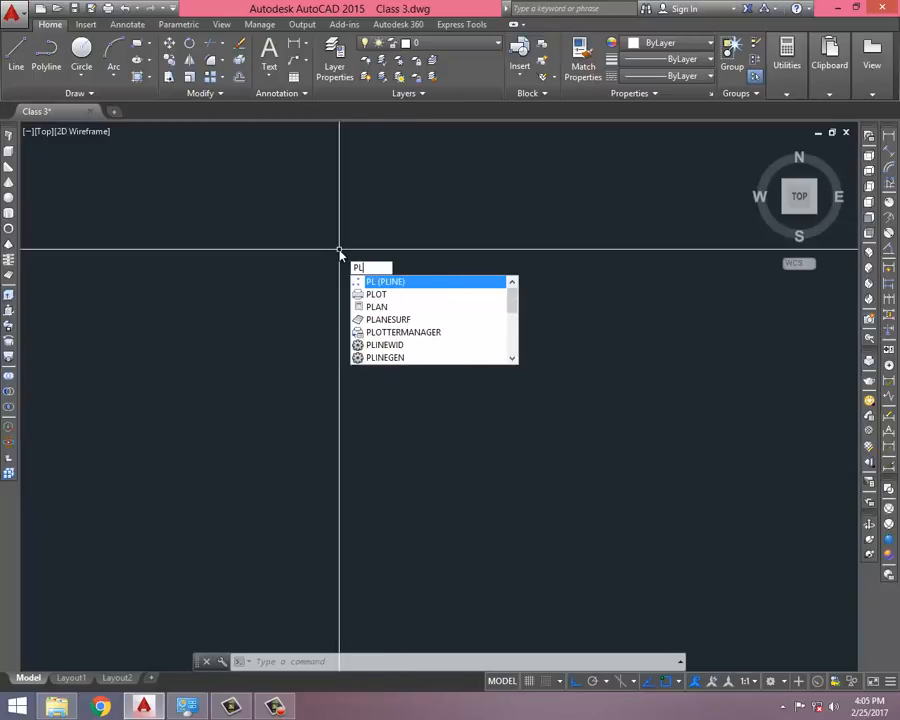
{"action": "key", "text": "Return"}
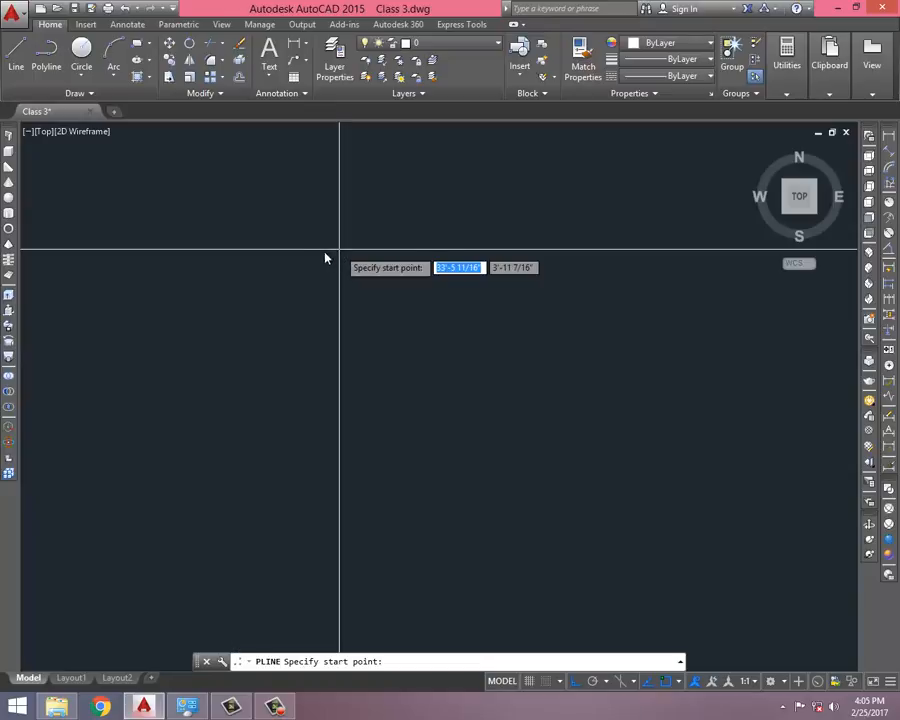
{"action": "left_click", "coordinate": [221, 261]}
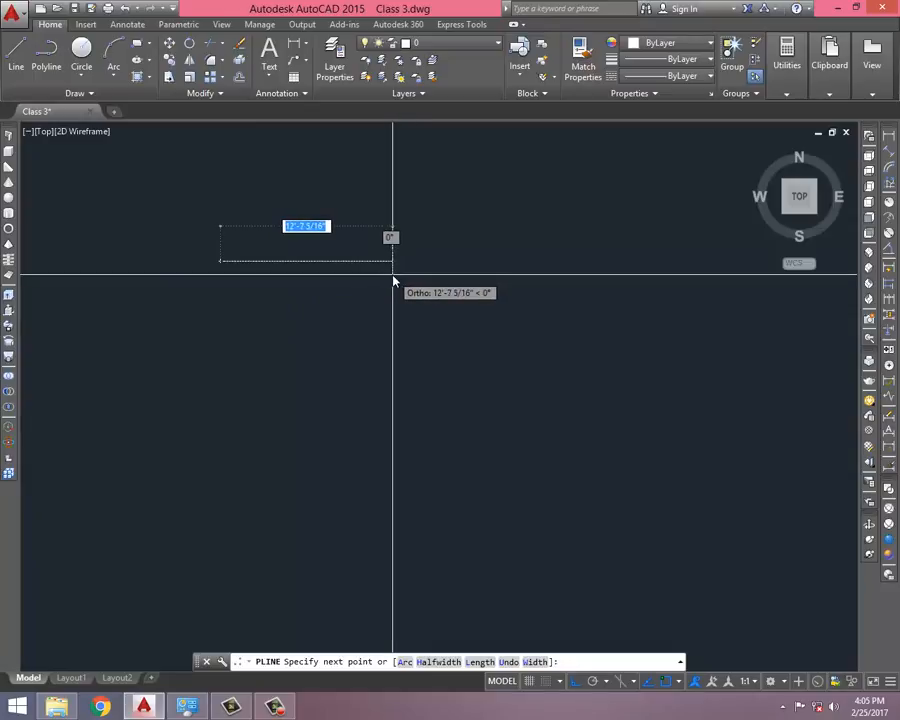
{"action": "scroll", "coordinate": [200, 288], "scroll_direction": "up", "scroll_amount": 6}
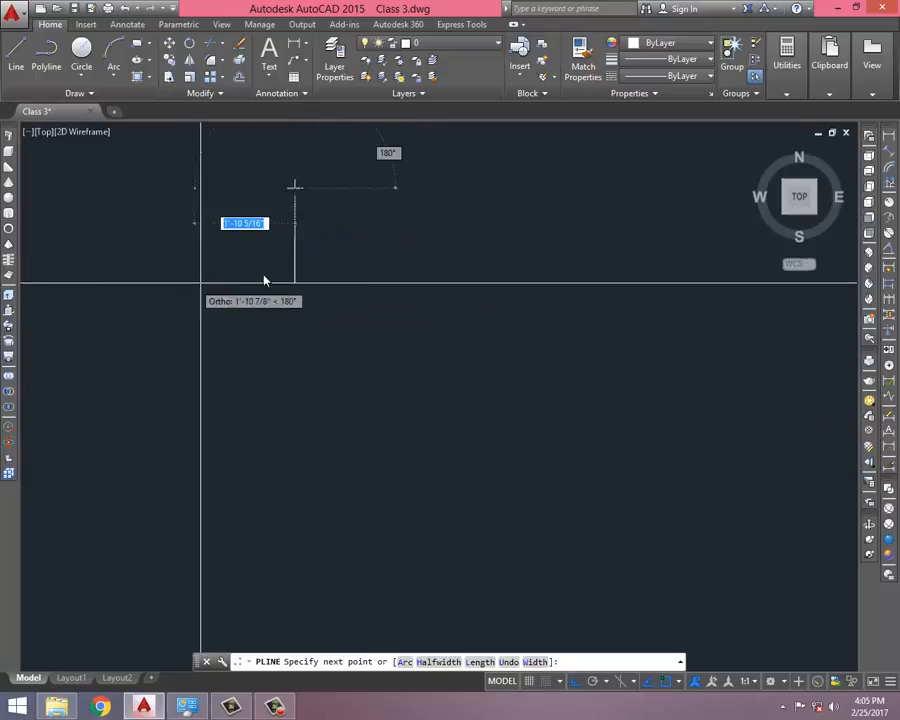
{"action": "scroll", "coordinate": [405, 262], "scroll_direction": "down", "scroll_amount": 2}
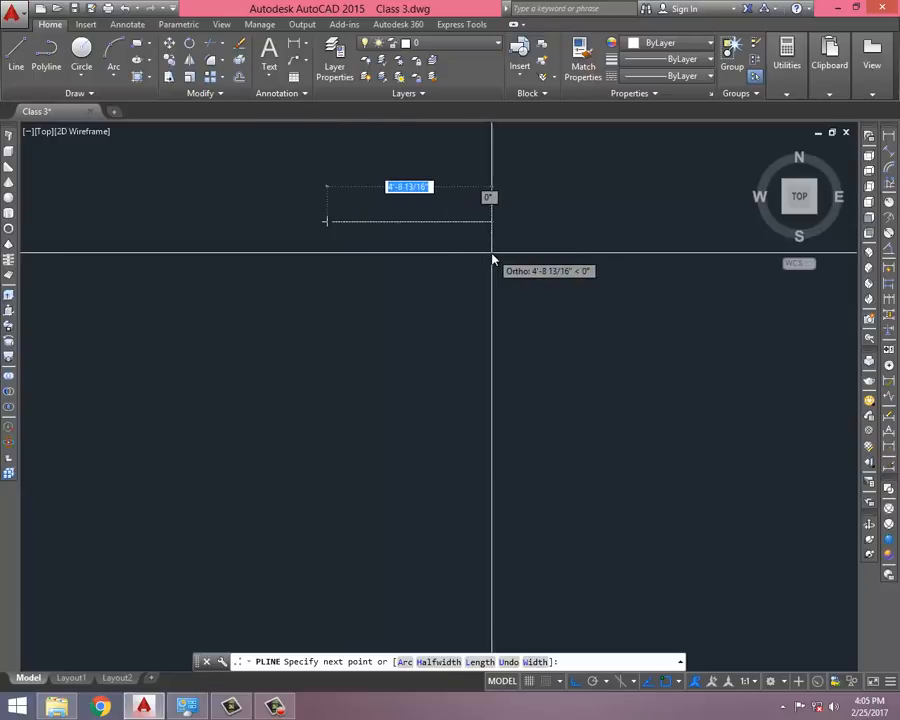
{"action": "type", "text": "5'"}
{"action": "key", "text": "Return"}
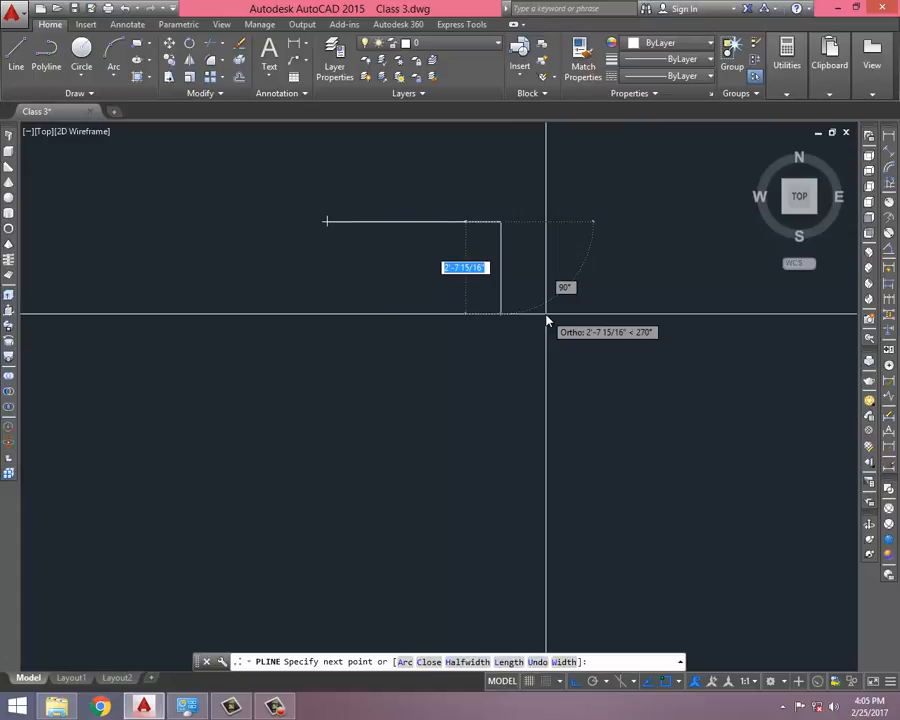
Add the first stair step to the polyline: a 6" riser downward and a 10" tread to the right
{"action": "type", "text": "6"}
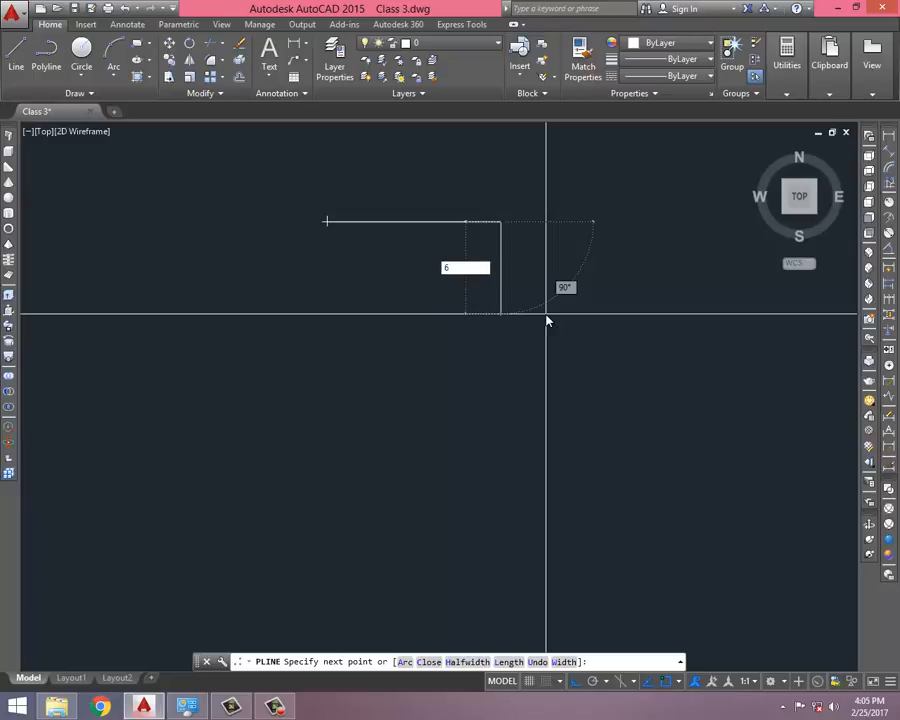
{"action": "key", "text": "Return"}
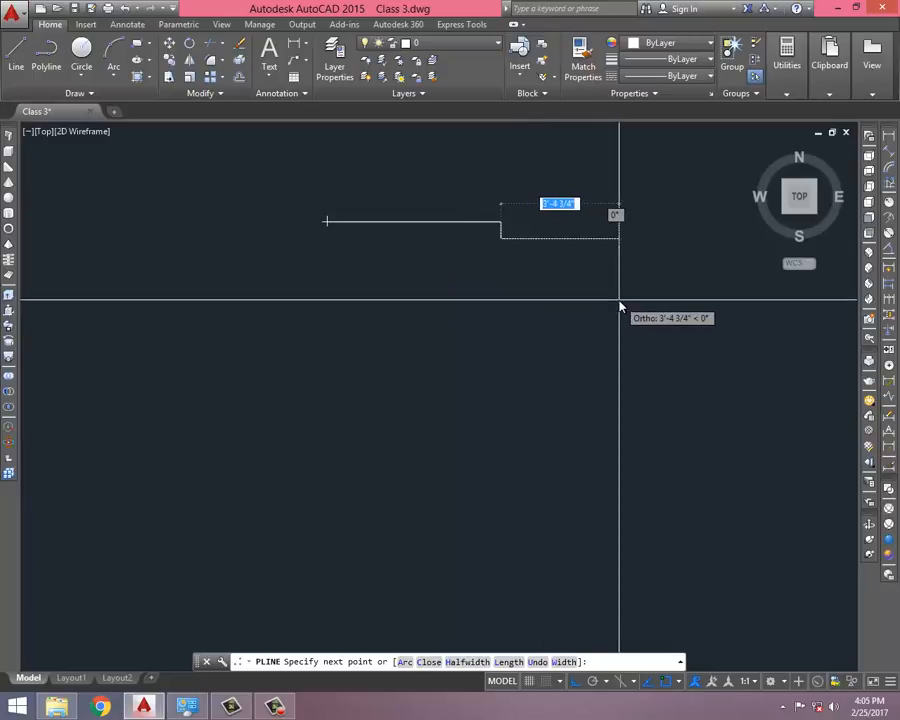
{"action": "type", "text": "10"}
{"action": "key", "text": "Return"}
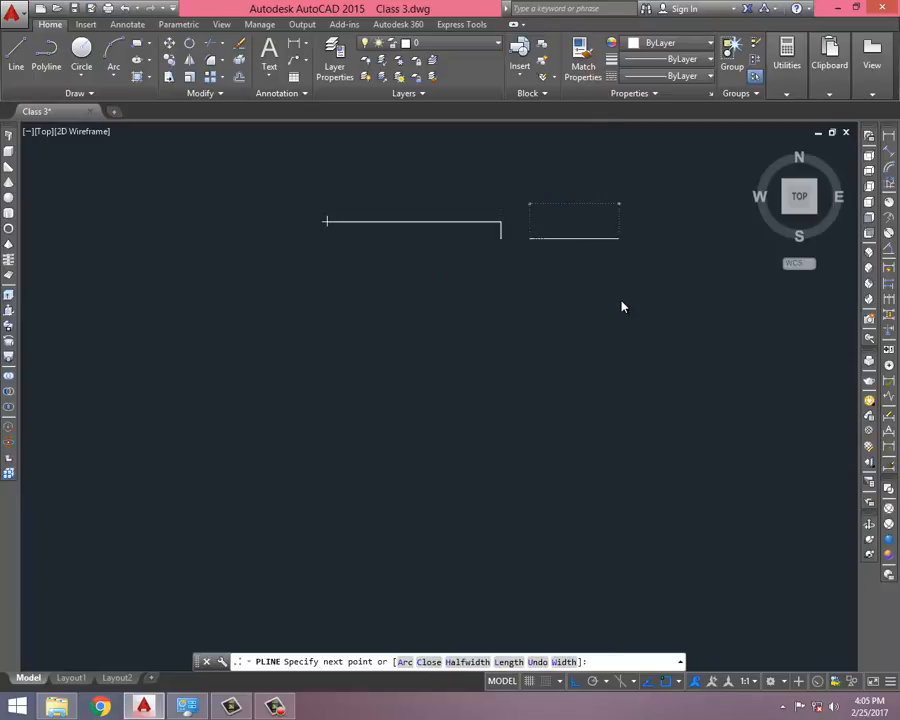
Continue the polyline staircase with a second 6" riser and 10" tread, ending in another 6" riser downward
{"action": "scroll", "coordinate": [603, 240], "scroll_direction": "up", "scroll_amount": 4}
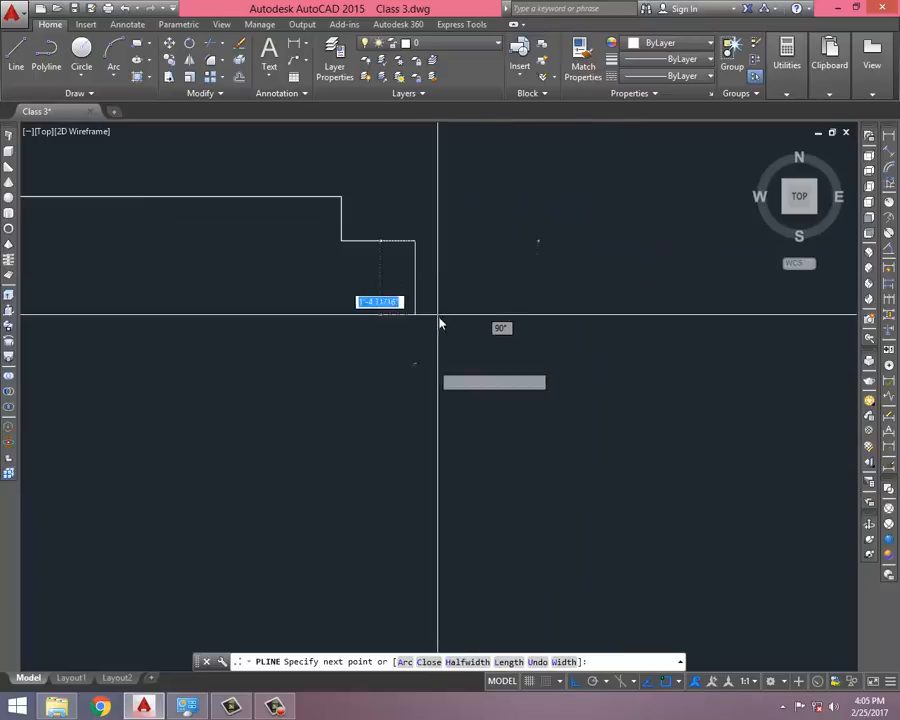
{"action": "scroll", "coordinate": [444, 330], "scroll_direction": "down", "scroll_amount": 4}
{"action": "scroll", "coordinate": [440, 325], "scroll_direction": "up", "scroll_amount": 4}
{"action": "scroll", "coordinate": [478, 352], "scroll_direction": "down", "scroll_amount": 2}
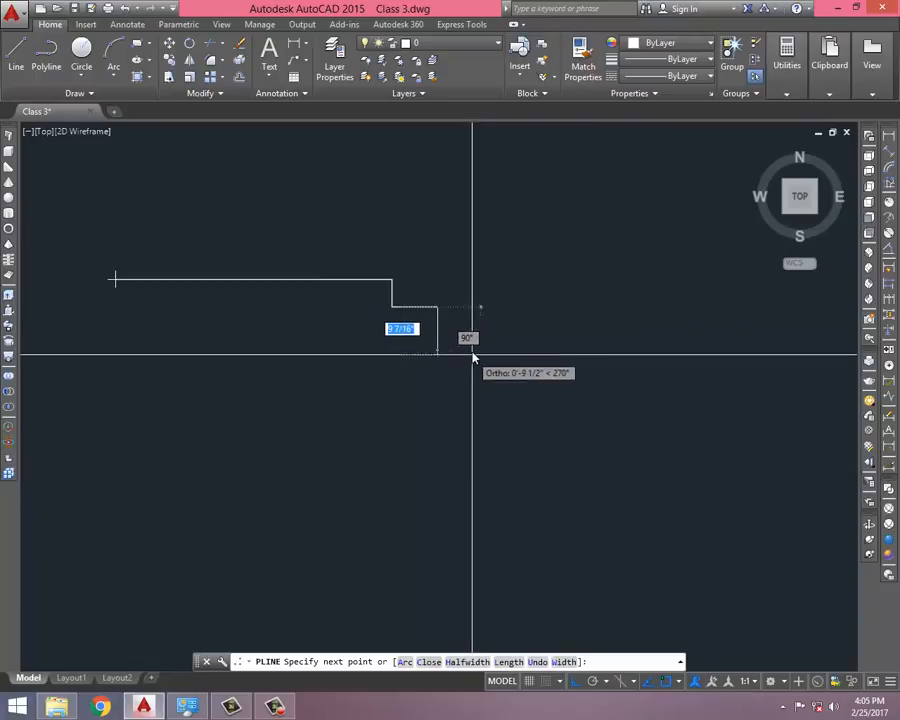
{"action": "scroll", "coordinate": [423, 336], "scroll_direction": "up", "scroll_amount": 2}
{"action": "scroll", "coordinate": [460, 344], "scroll_direction": "down", "scroll_amount": 2}
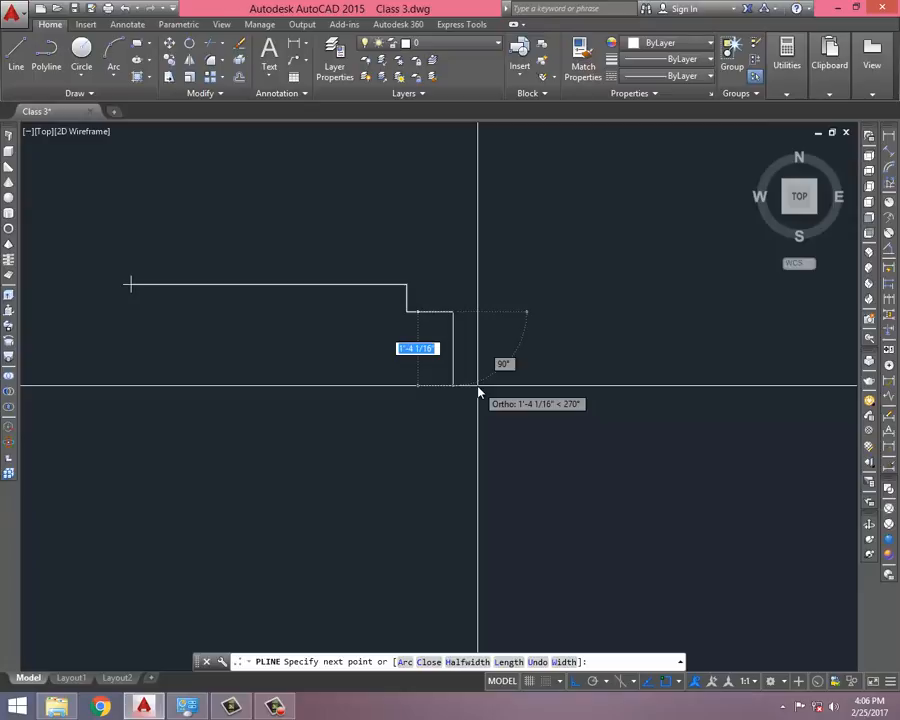
{"action": "type", "text": "6"}
{"action": "key", "text": "Return"}
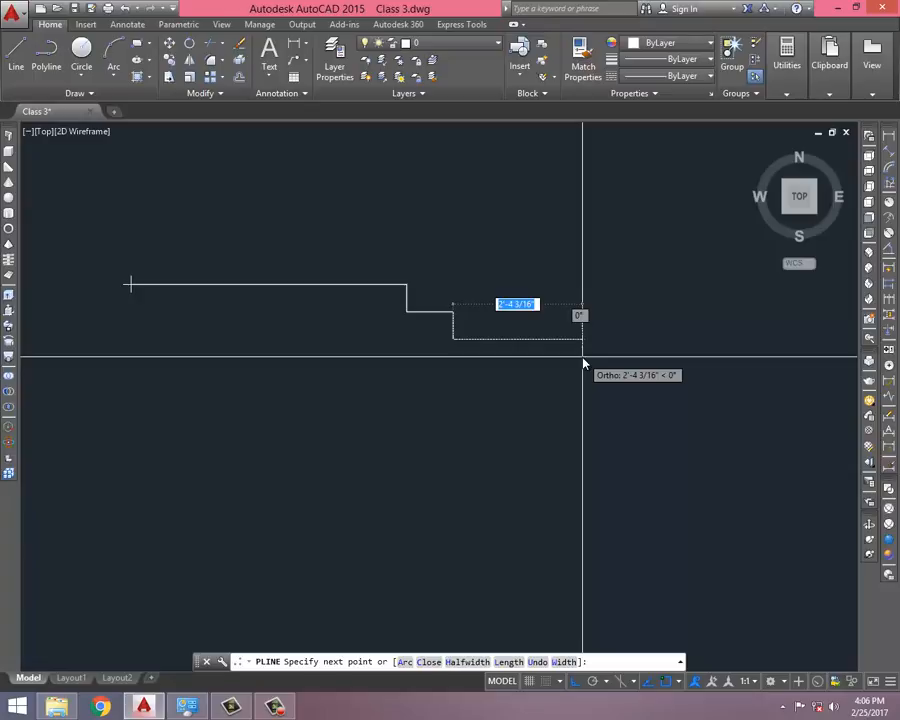
{"action": "type", "text": "10"}
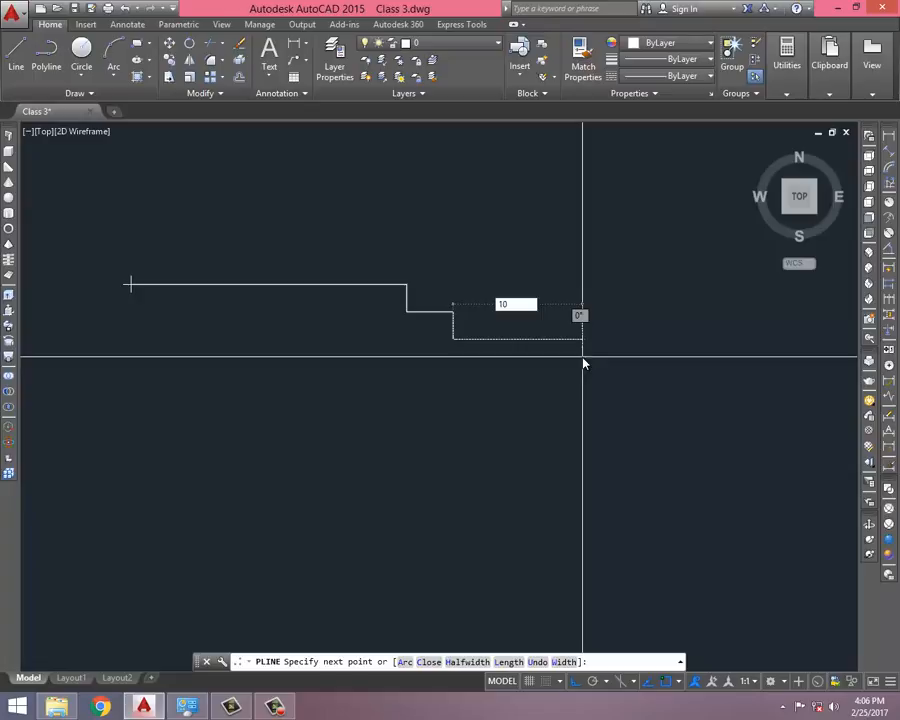
{"action": "key", "text": "Return"}
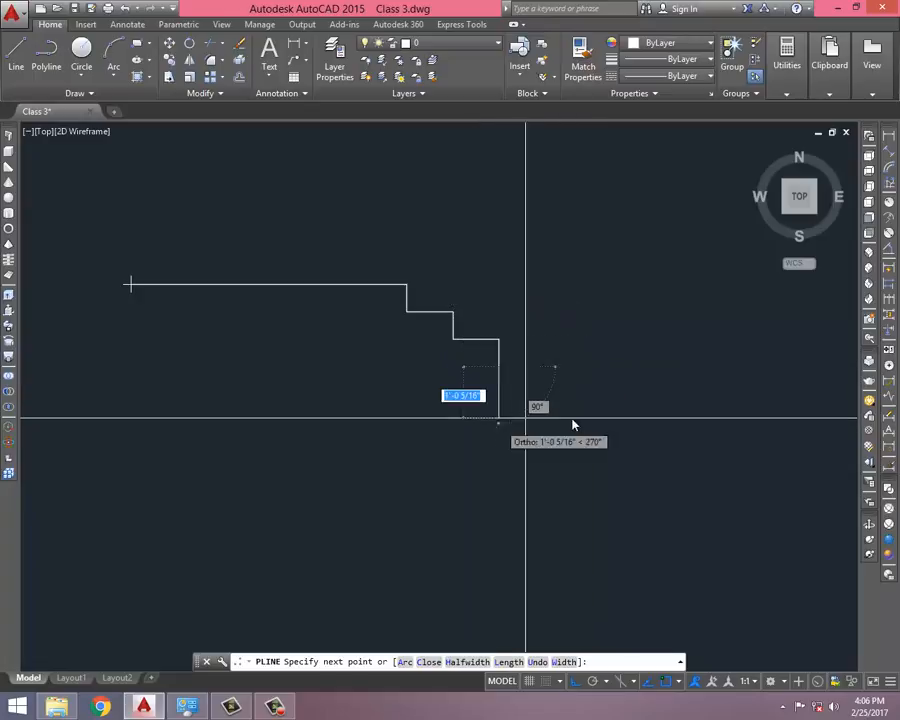
Extend the polyline from the third riser with a 10" tread to the right and a 6" riser downward
{"action": "type", "text": "10"}
{"action": "key", "text": "Return"}
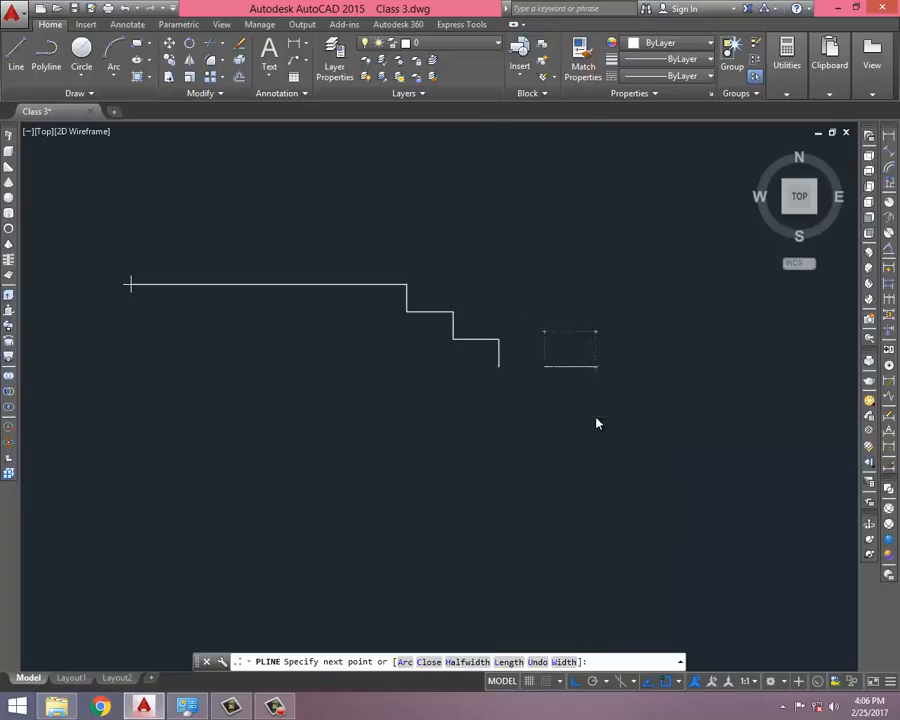
{"action": "type", "text": "6"}
{"action": "key", "text": "Return"}
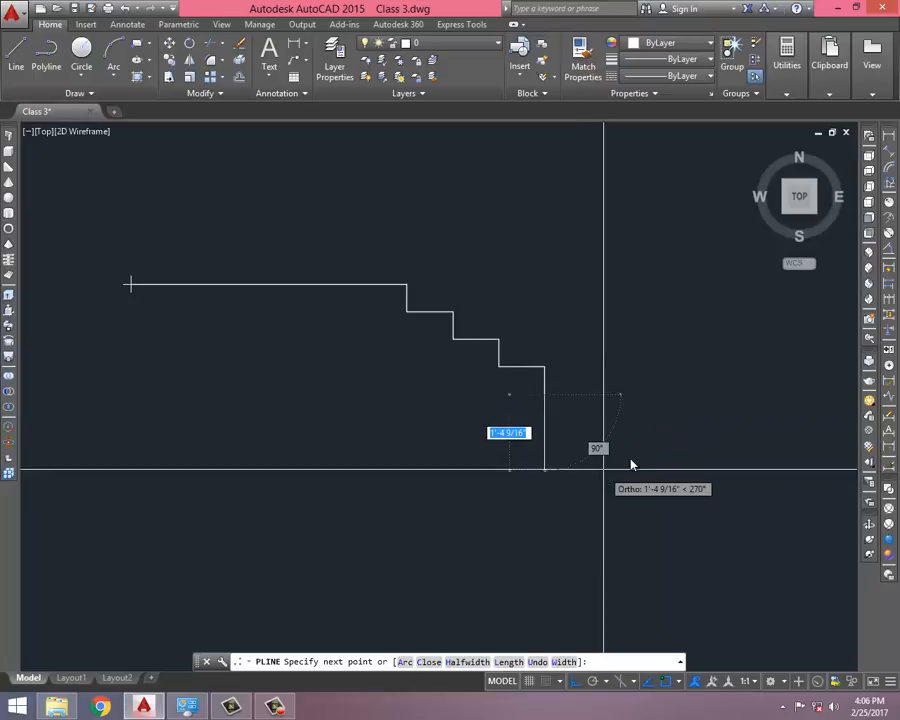
Continue the polyline staircase with the fourth 10" tread to the right and the fifth 6" riser downward
{"action": "type", "text": "10"}
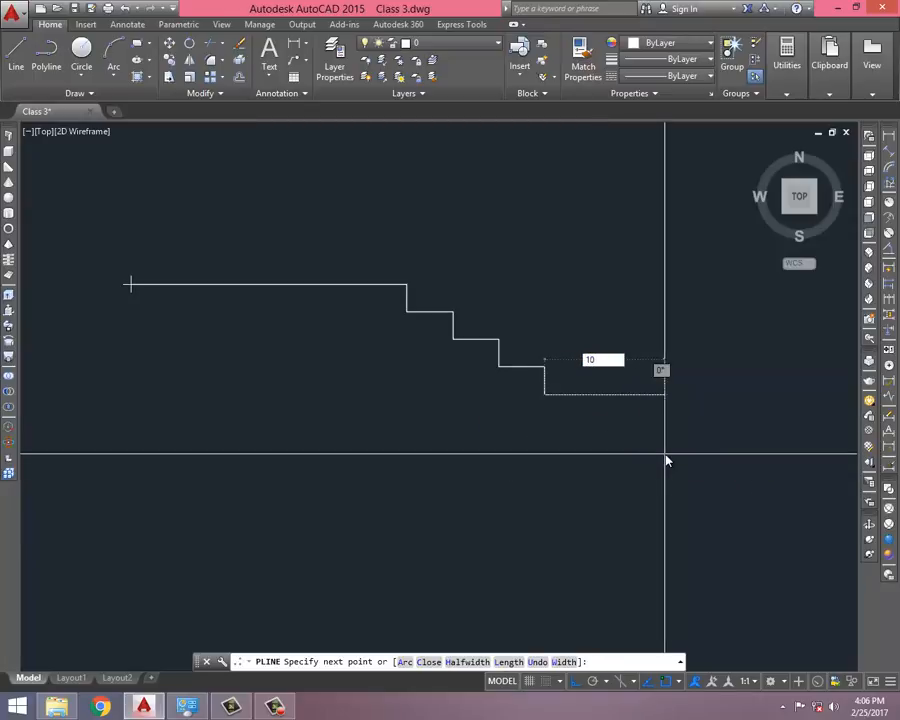
{"action": "key", "text": "Return"}
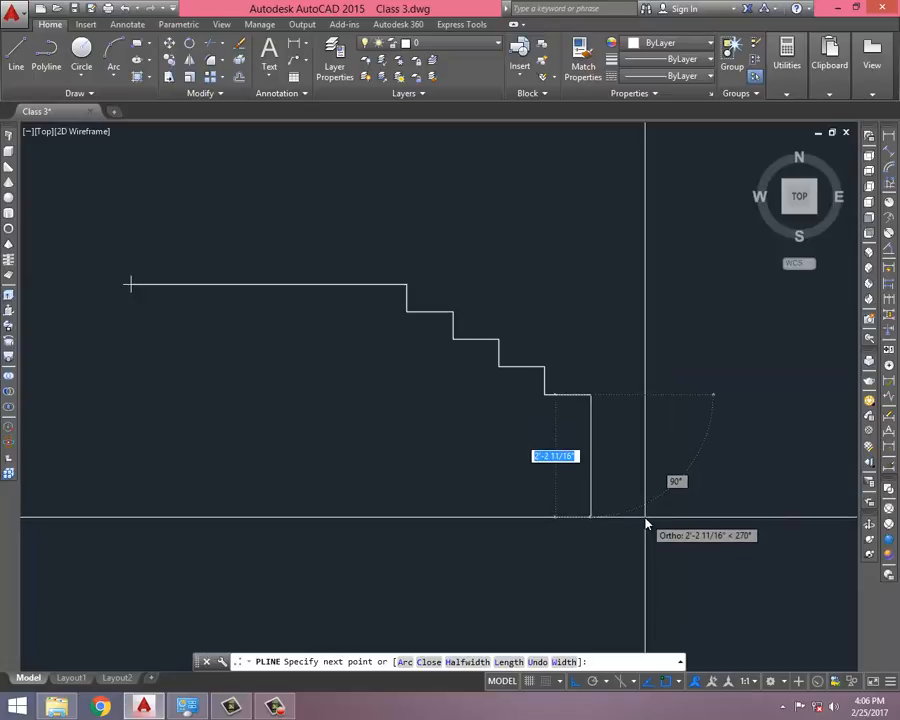
{"action": "type", "text": "6"}
{"action": "key", "text": "Return"}
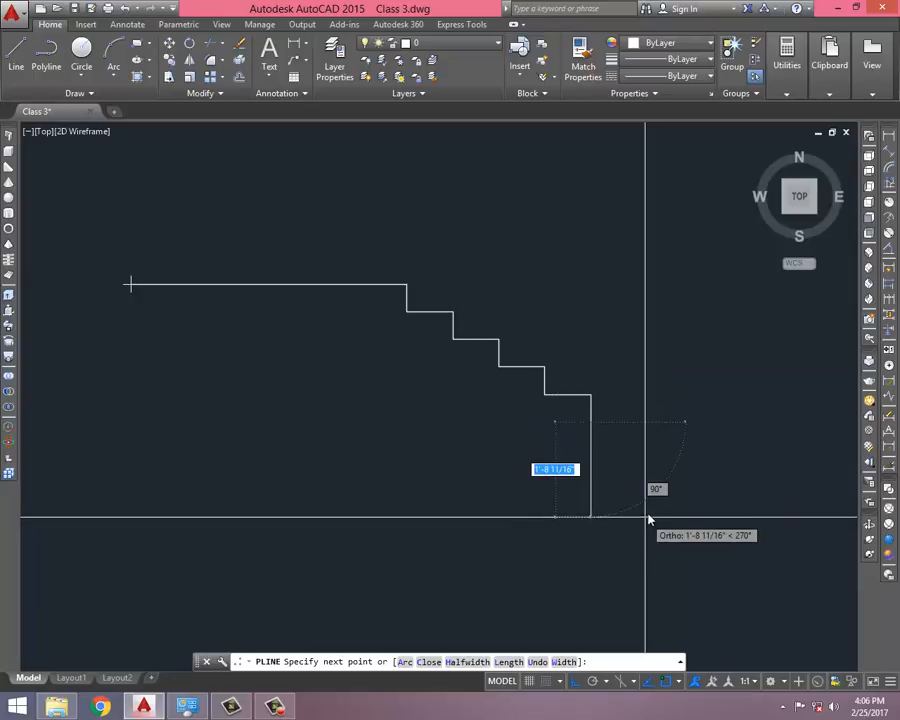
Finish the stair polyline with a horizontal segment 5' long to the right of the last riser
{"action": "mouse_move", "coordinate": [645, 517]}
{"action": "middle_mouse_down"}
{"action": "mouse_move", "coordinate": [468, 464]}
{"action": "mouse_move", "coordinate": [398, 456]}
{"action": "middle_mouse_up"}
{"action": "scroll", "coordinate": [543, 462], "scroll_direction": "down", "scroll_amount": 4}
{"action": "scroll", "coordinate": [520, 457], "scroll_direction": "up", "scroll_amount": 2}
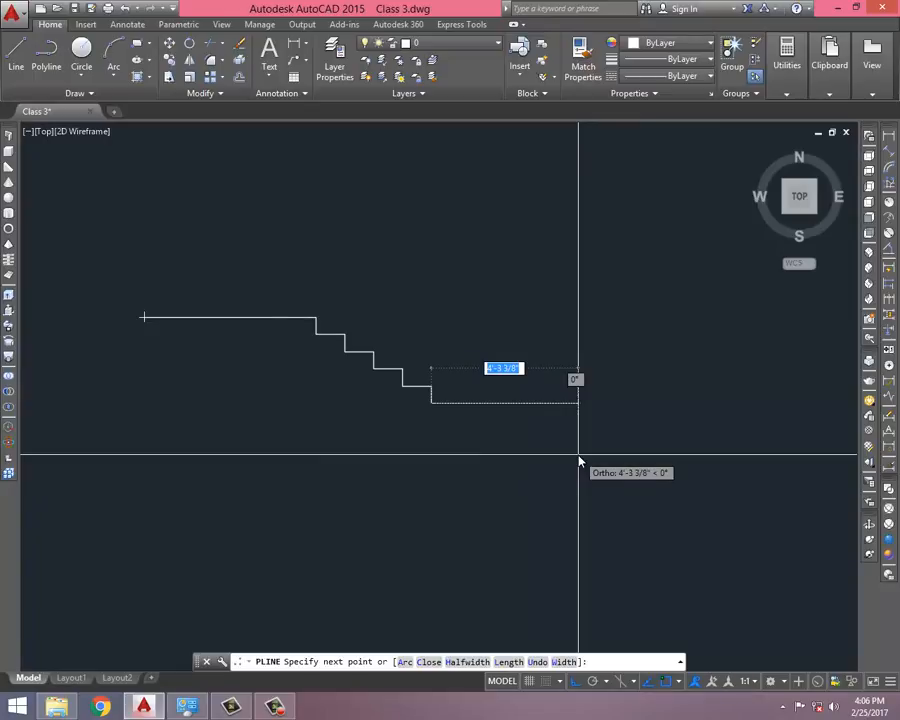
{"action": "type", "text": "3'"}
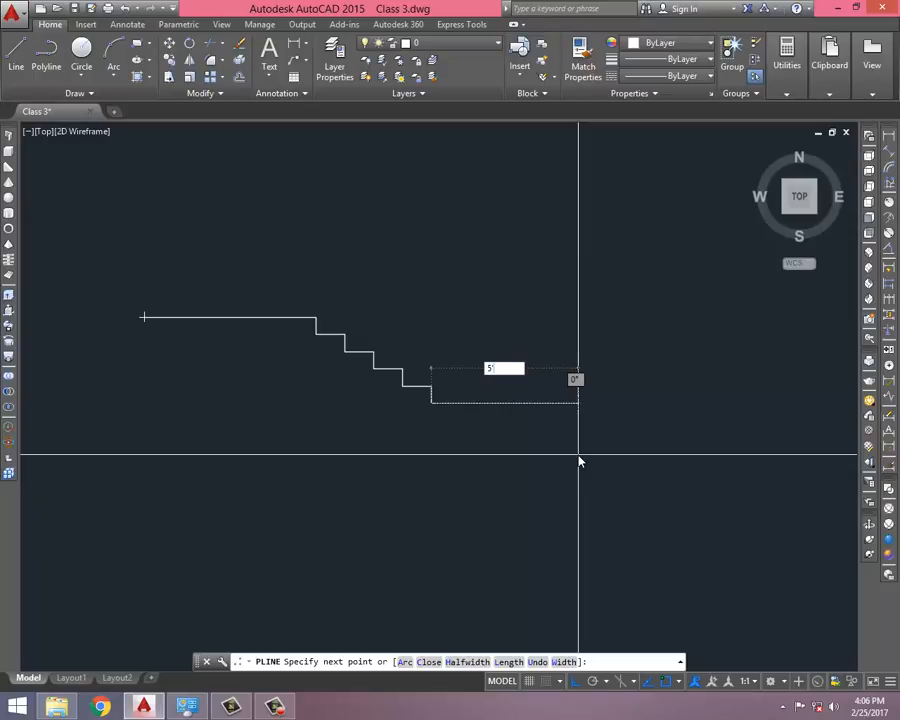
{"action": "key", "text": "Return"}
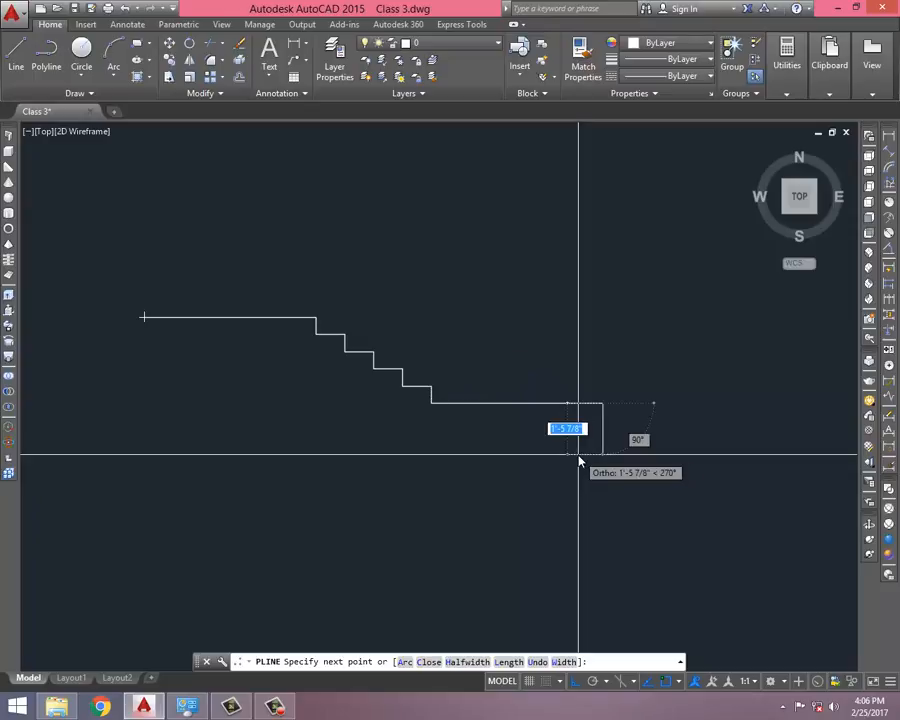
{"action": "key", "text": "Return"}
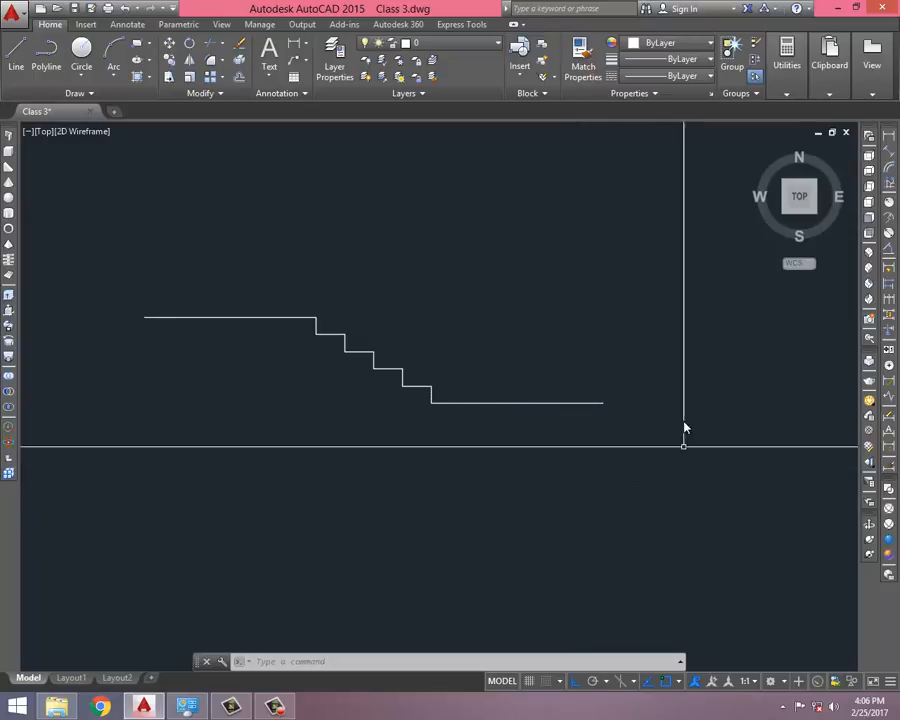
Select the stair profile to check whether it is a single object, and clear the selection
{"action": "left_click", "coordinate": [667, 408]}
{"action": "left_click", "coordinate": [604, 397]}
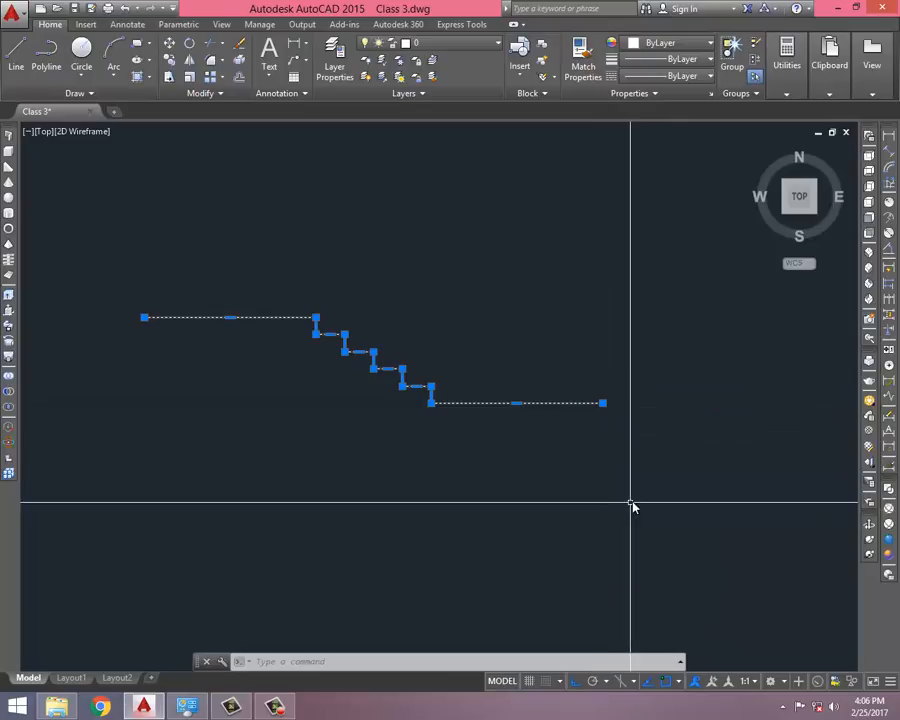
{"action": "mouse_move", "coordinate": [630, 502]}
{"action": "middle_mouse_down"}
{"action": "mouse_move", "coordinate": [654, 472]}
{"action": "mouse_move", "coordinate": [658, 484]}
{"action": "middle_mouse_up"}
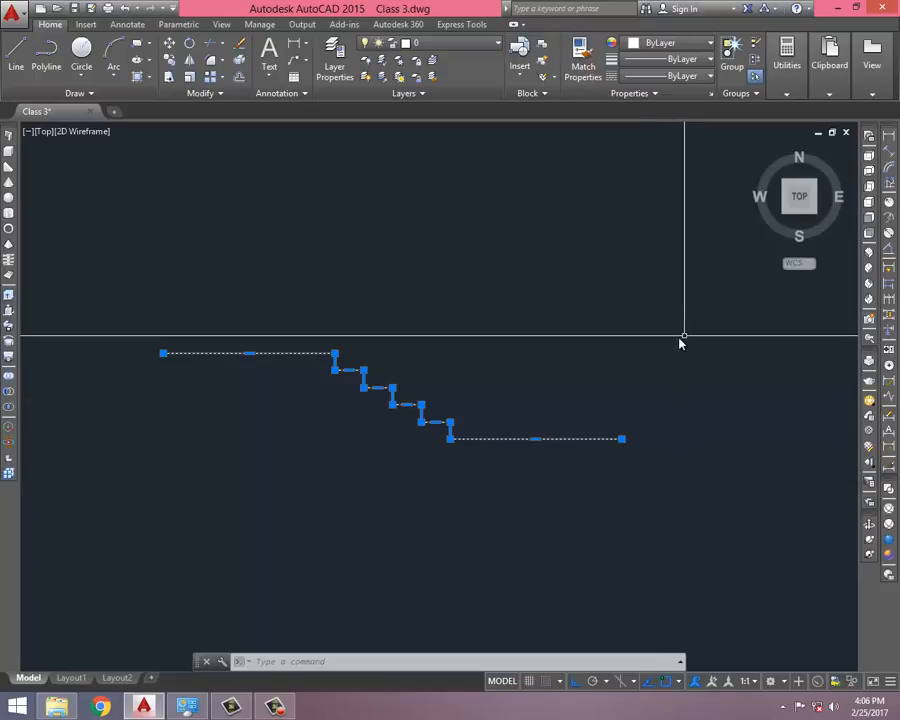
{"action": "key", "text": "Escape"}
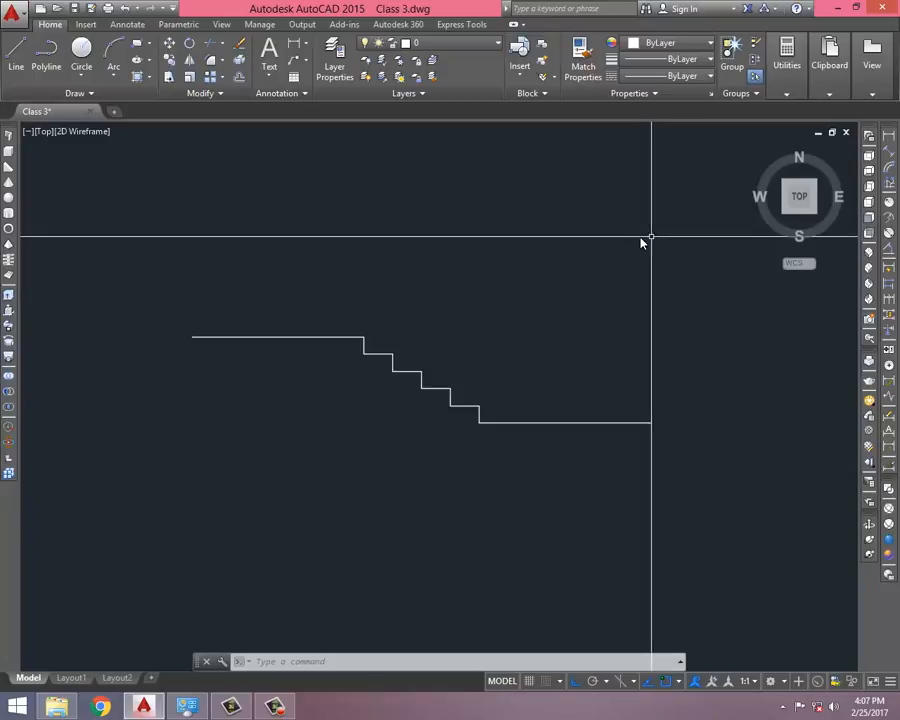
{"action": "middle_click_drag", "start_coordinate": [651, 236], "coordinate": [647, 139]}
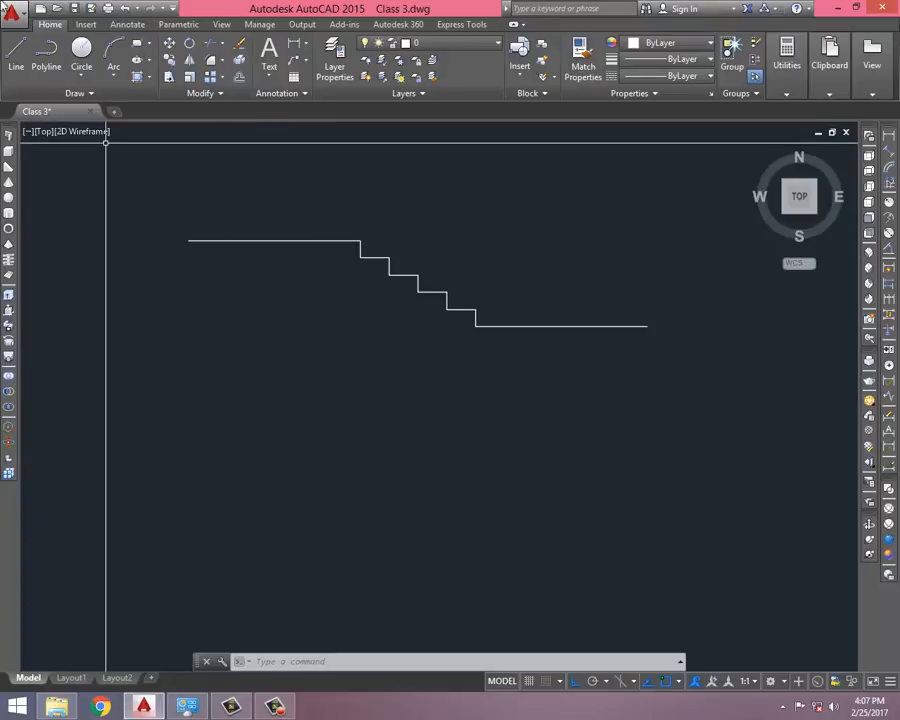
{"action": "left_click", "coordinate": [264, 708]}
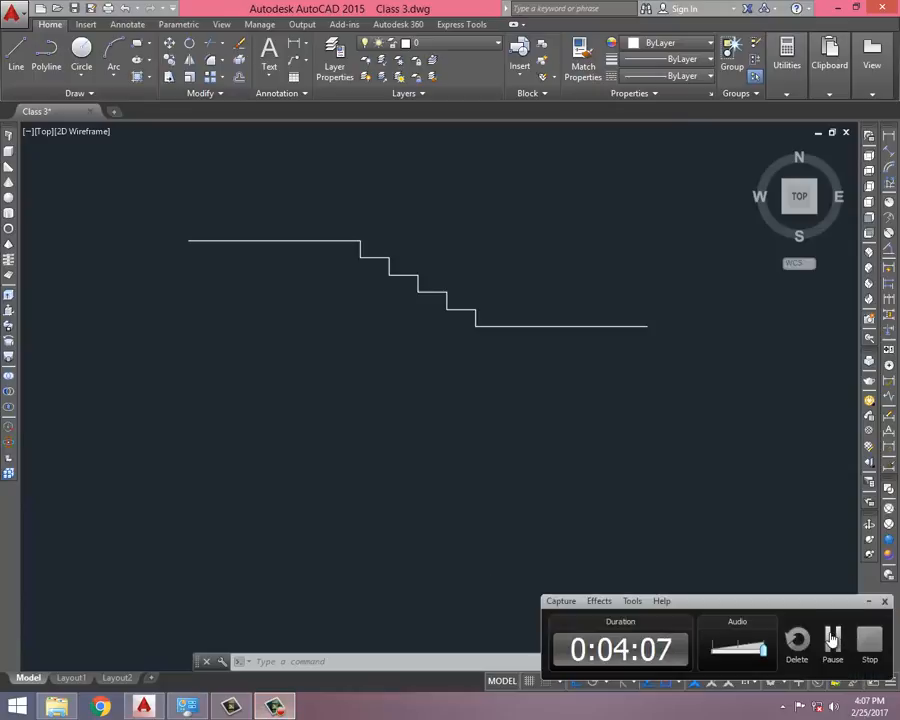
{"action": "left_click", "coordinate": [832, 640]}
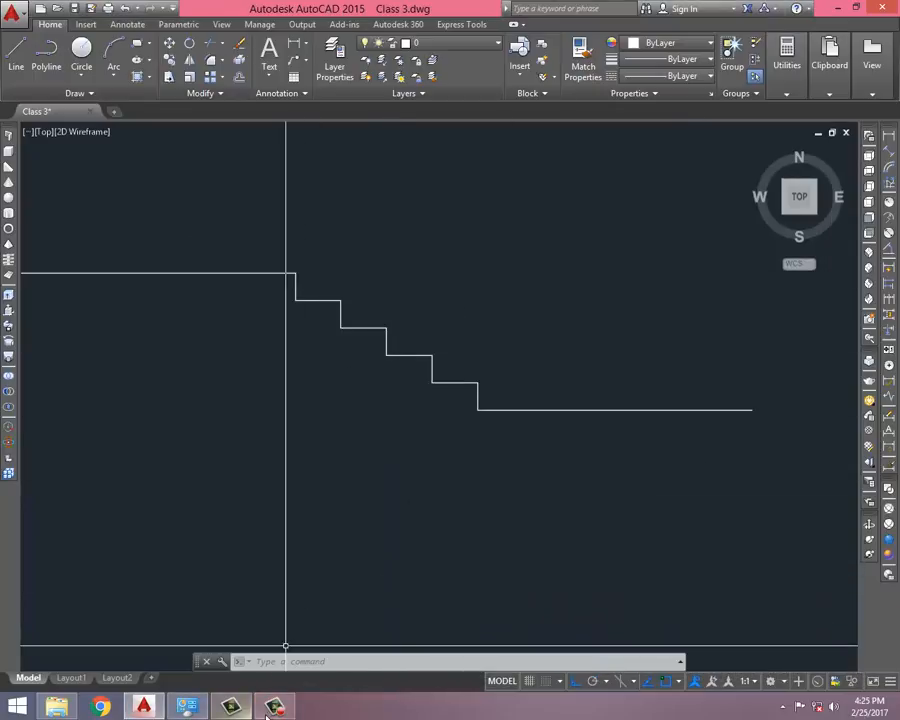
{"action": "left_click", "coordinate": [269, 709]}
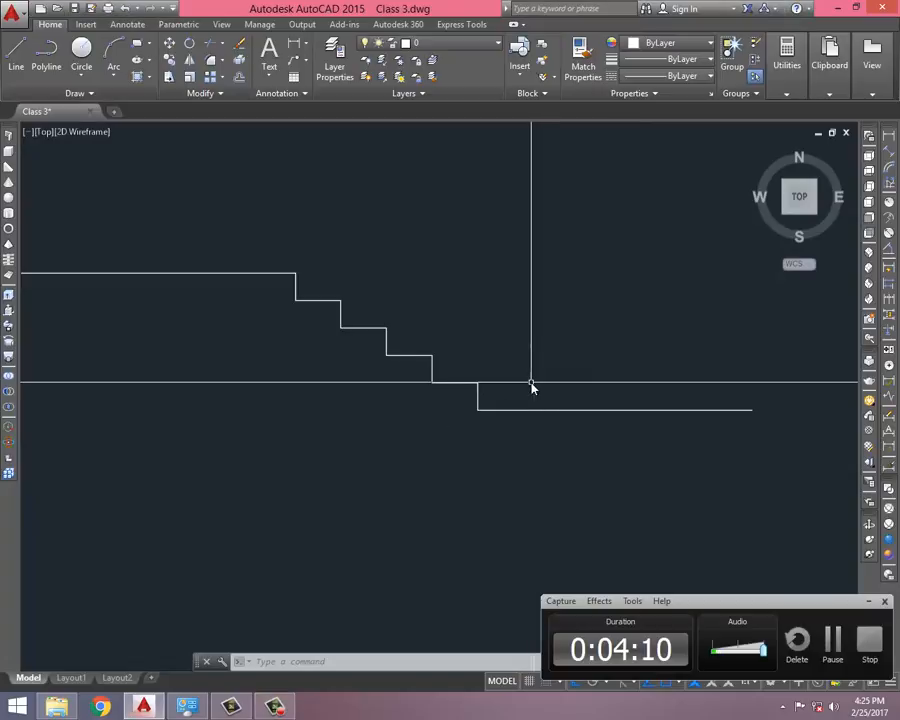
{"action": "mouse_move", "coordinate": [600, 295]}
{"action": "middle_mouse_down"}
{"action": "mouse_move", "coordinate": [555, 291]}
{"action": "mouse_move", "coordinate": [535, 324]}
{"action": "middle_mouse_up"}
{"action": "scroll", "coordinate": [554, 289], "scroll_direction": "down", "scroll_amount": 2}
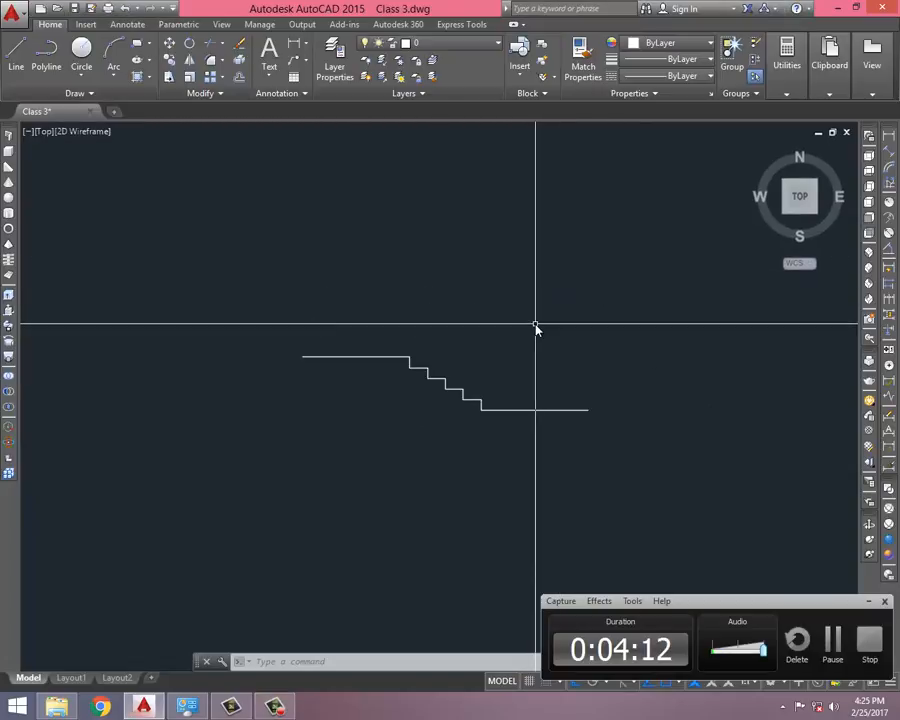
{"action": "scroll", "coordinate": [535, 324], "scroll_direction": "up", "scroll_amount": 1}
{"action": "middle_click_drag", "start_coordinate": [543, 373], "coordinate": [533, 293]}
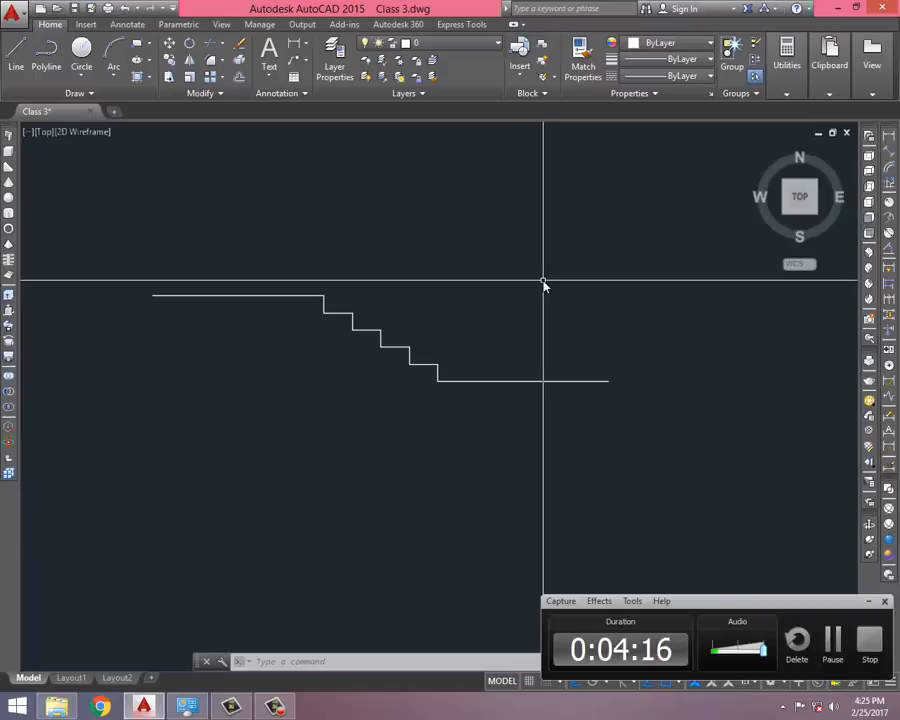
{"action": "mouse_move", "coordinate": [550, 275]}
{"action": "middle_mouse_down"}
{"action": "mouse_move", "coordinate": [582, 307]}
{"action": "mouse_move", "coordinate": [545, 274]}
{"action": "mouse_move", "coordinate": [538, 197]}
{"action": "middle_mouse_up"}
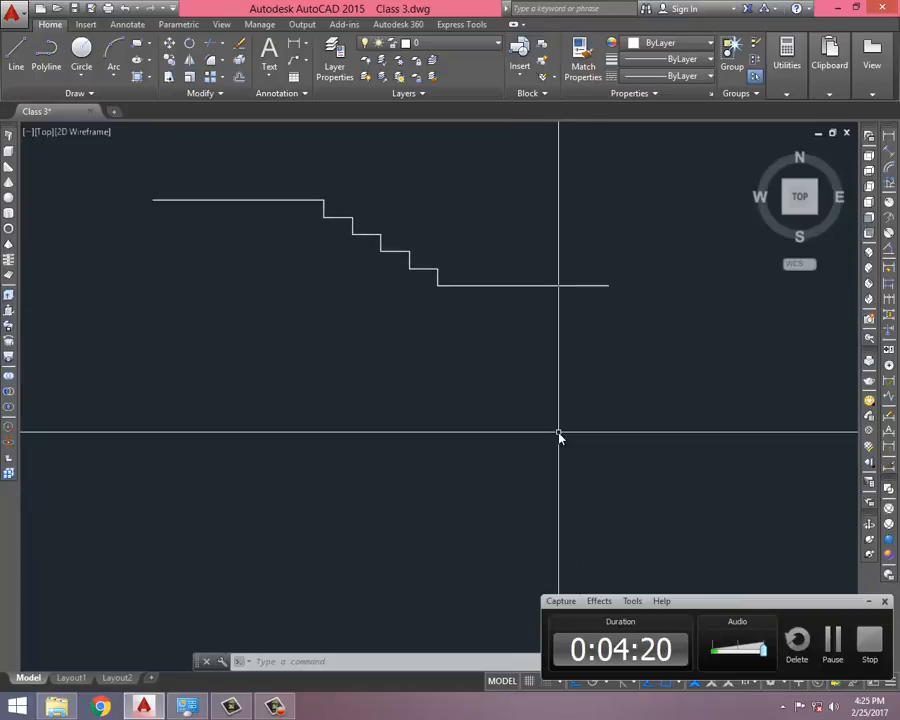
{"action": "left_click", "coordinate": [377, 413]}
{"action": "left_click", "coordinate": [844, 490]}
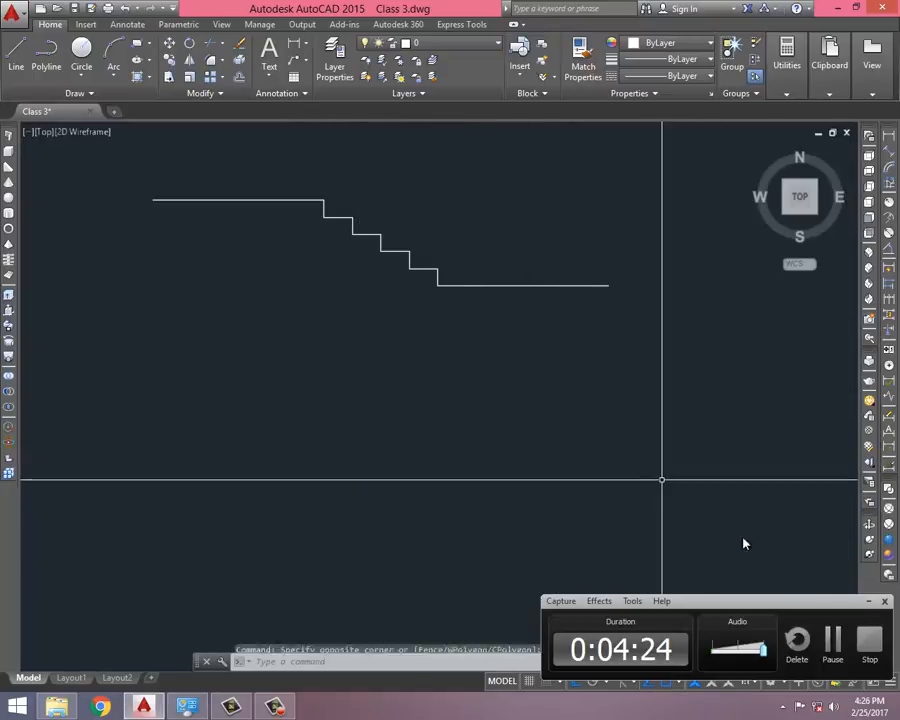
{"action": "left_click", "coordinate": [870, 601]}
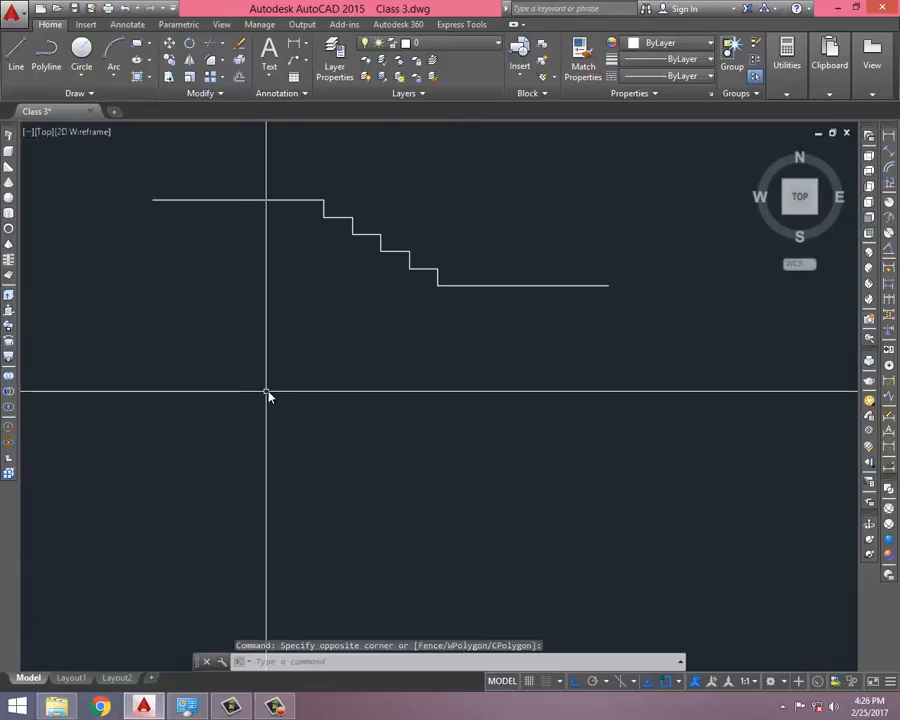
Draw a closed rectangular polyline 30" wide and 20" high below the staircase, using the Close option for the last side
{"action": "type", "text": "pl"}
{"action": "key", "text": "Return"}
{"action": "left_click", "coordinate": [226, 367]}
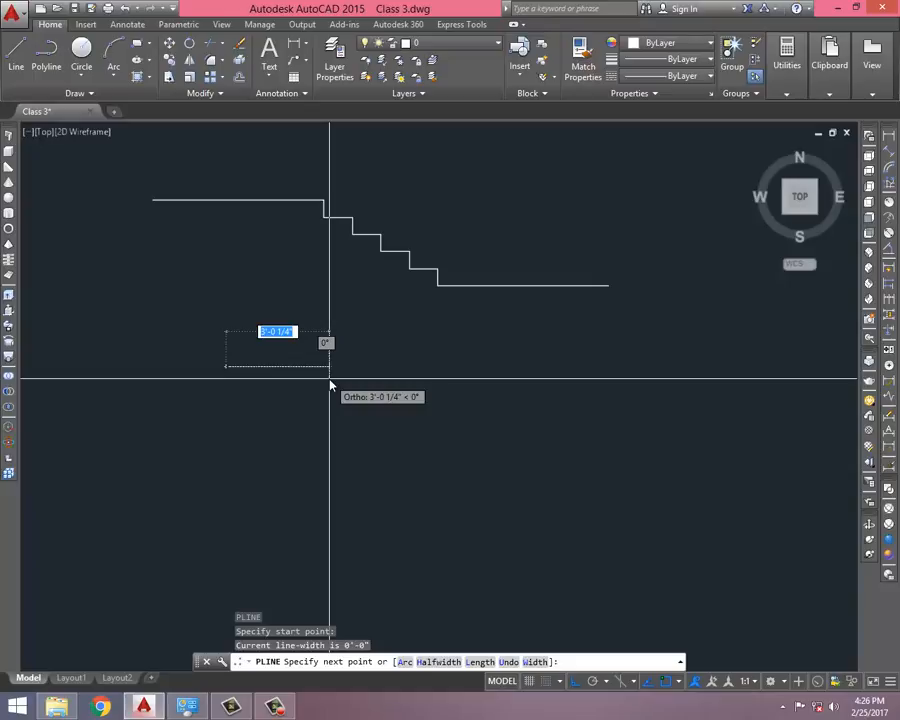
{"action": "type", "text": "30"}
{"action": "key", "text": "Return"}
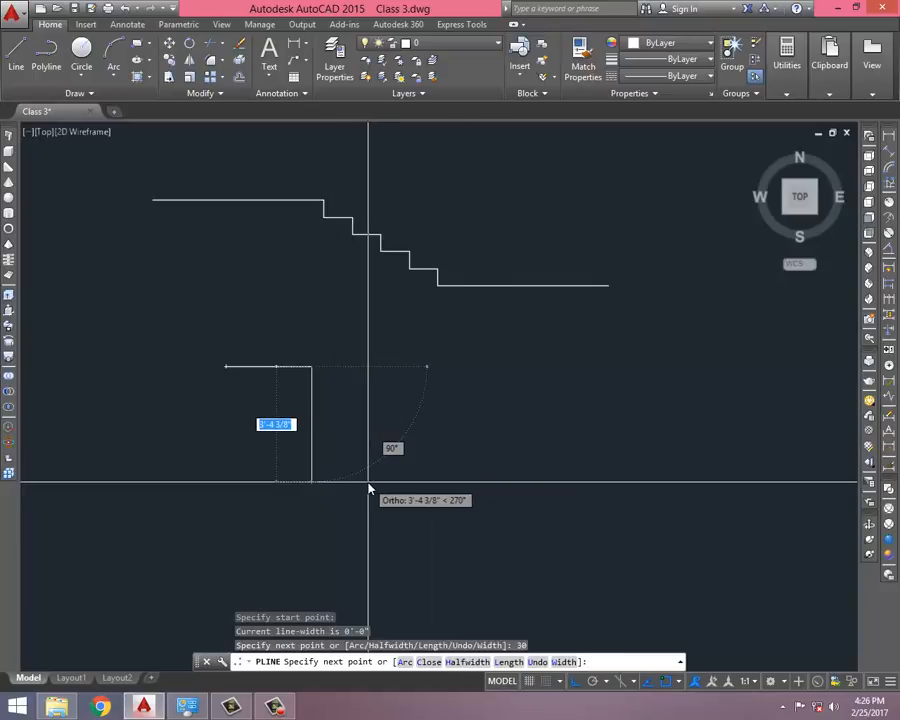
{"action": "type", "text": "20"}
{"action": "key", "text": "Return"}
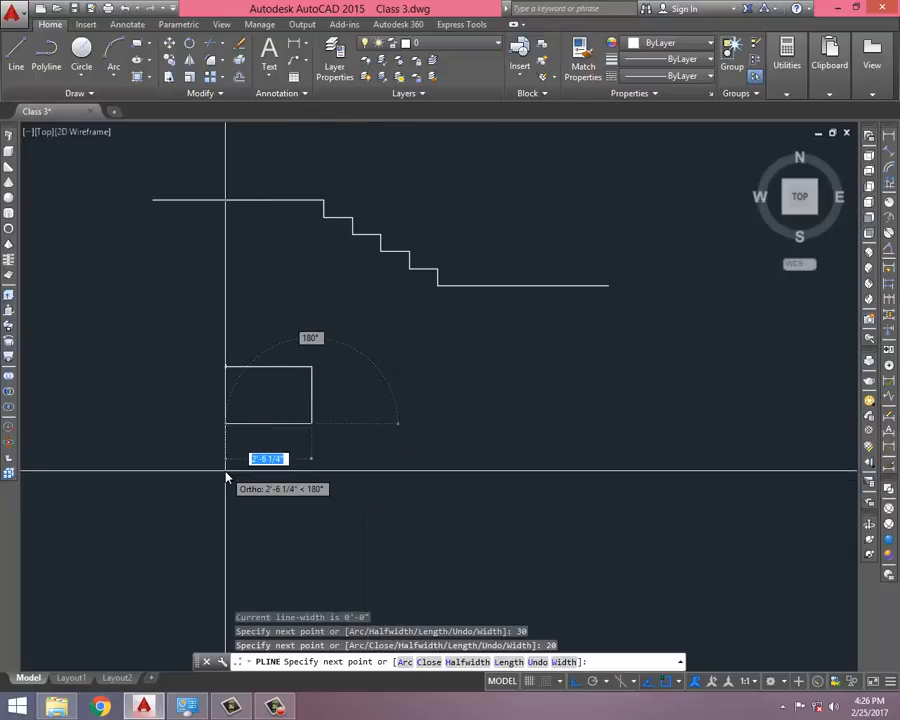
{"action": "type", "text": "2"}
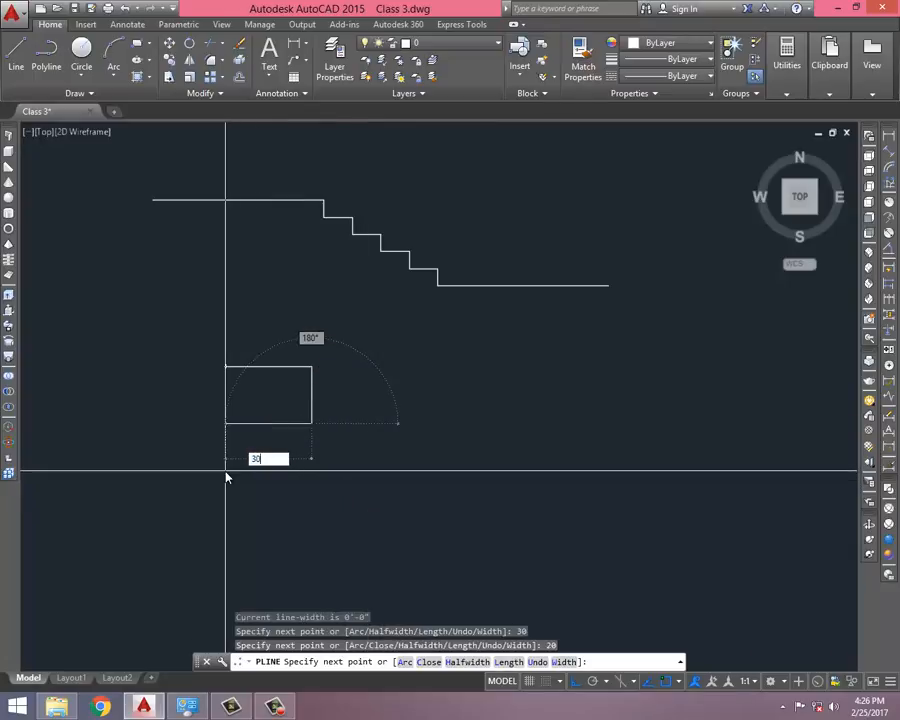
{"action": "type", "text": "0"}
{"action": "key", "text": "Return"}
{"action": "type", "text": "c"}
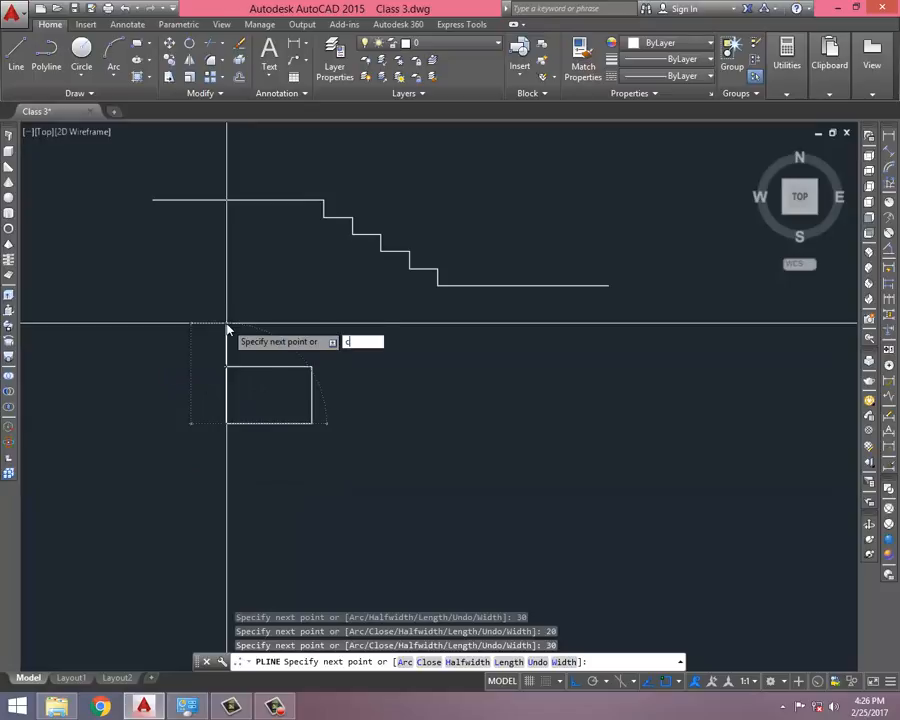
{"action": "key", "text": "Return"}
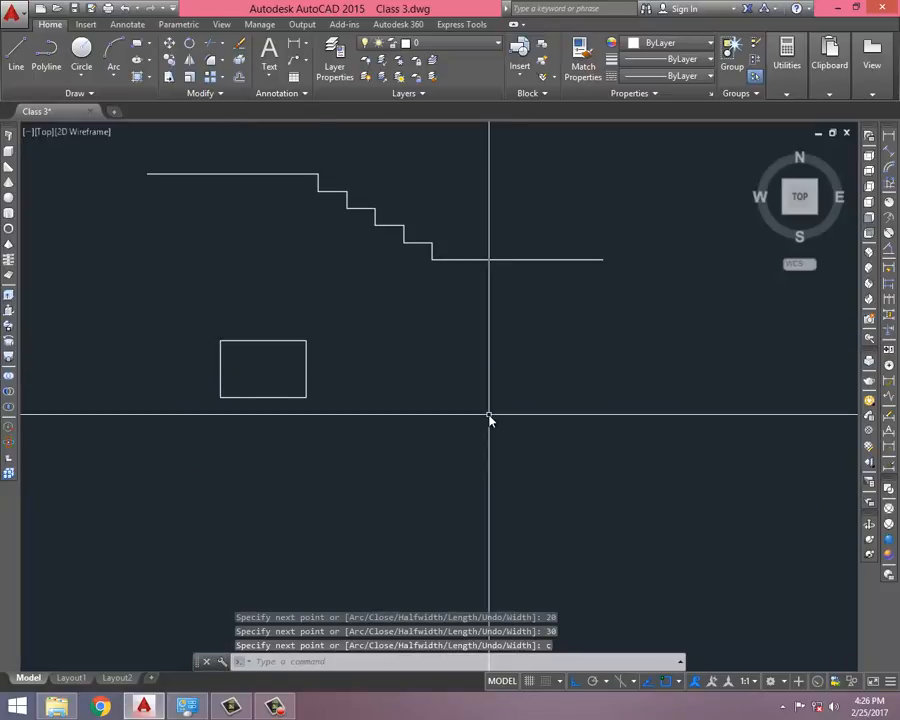
Select the polyline rectangle to inspect it as one object with its corner grips, and clear the selection
{"action": "left_click", "coordinate": [364, 343]}
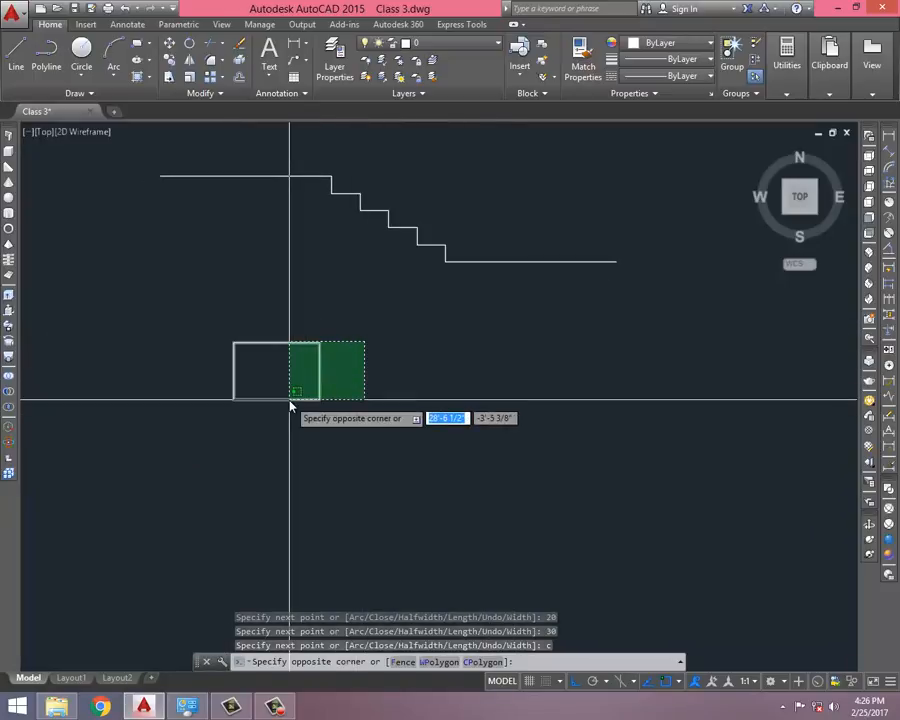
{"action": "left_click", "coordinate": [290, 403]}
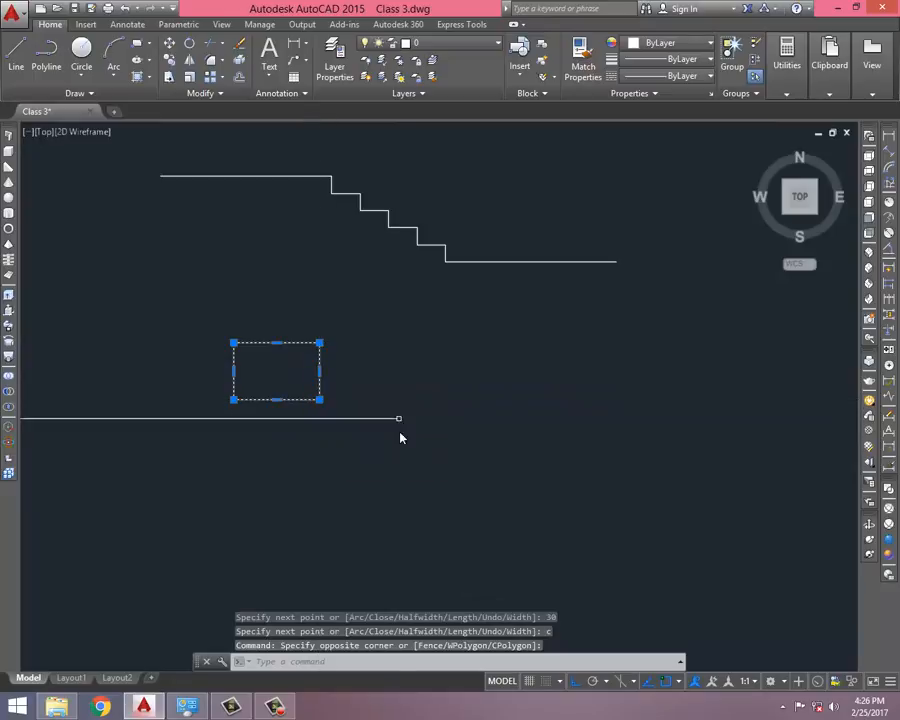
{"action": "mouse_move", "coordinate": [320, 401]}
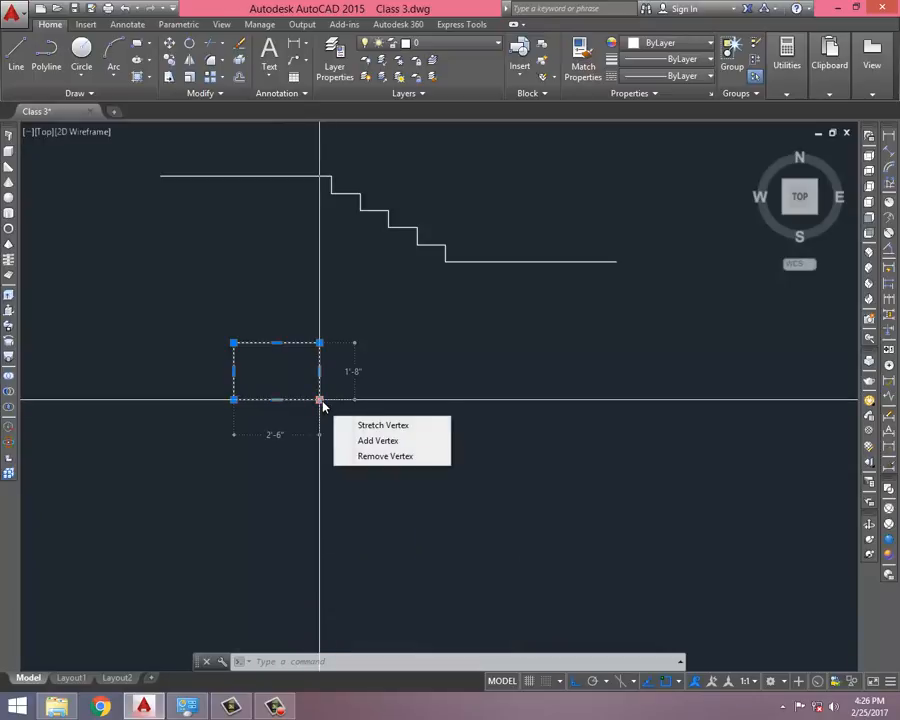
{"action": "left_click", "coordinate": [416, 406]}
{"action": "key", "text": "Escape"}
{"action": "key", "text": "Escape"}
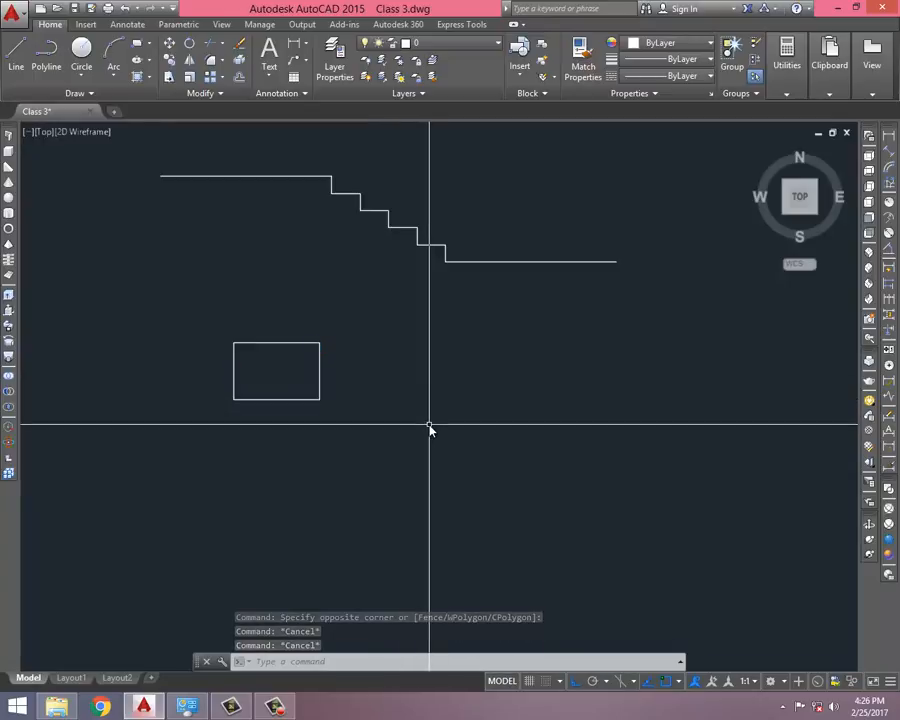
Draw a second rectangle 30" by 20" with the Line command to the right of the first, closing it with the Close option
{"action": "type", "text": "l"}
{"action": "key", "text": "Return"}
{"action": "left_click", "coordinate": [364, 341]}
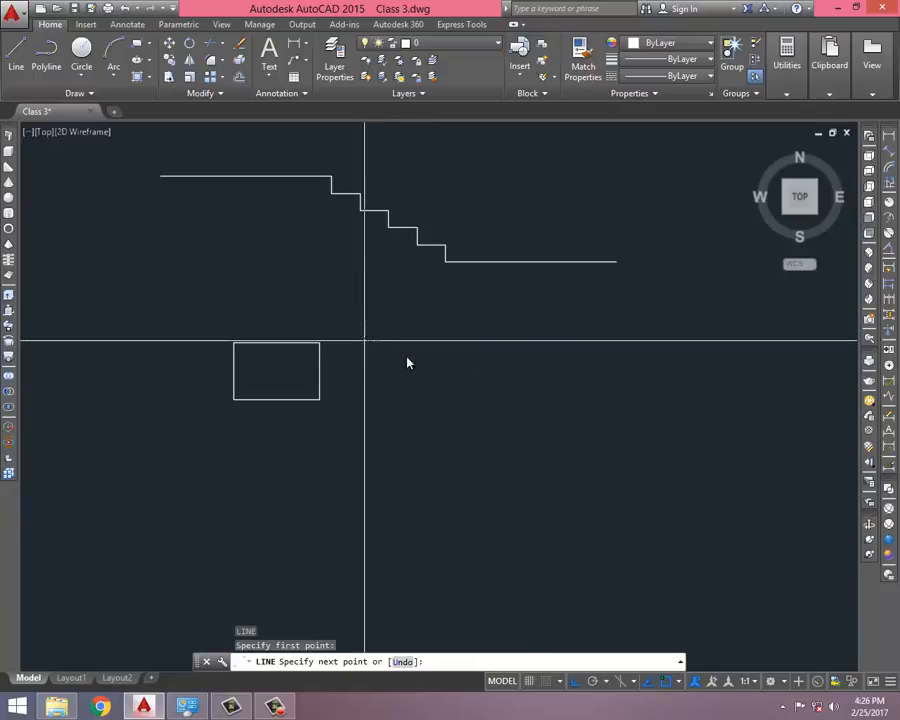
{"action": "type", "text": "30"}
{"action": "key", "text": "Return"}
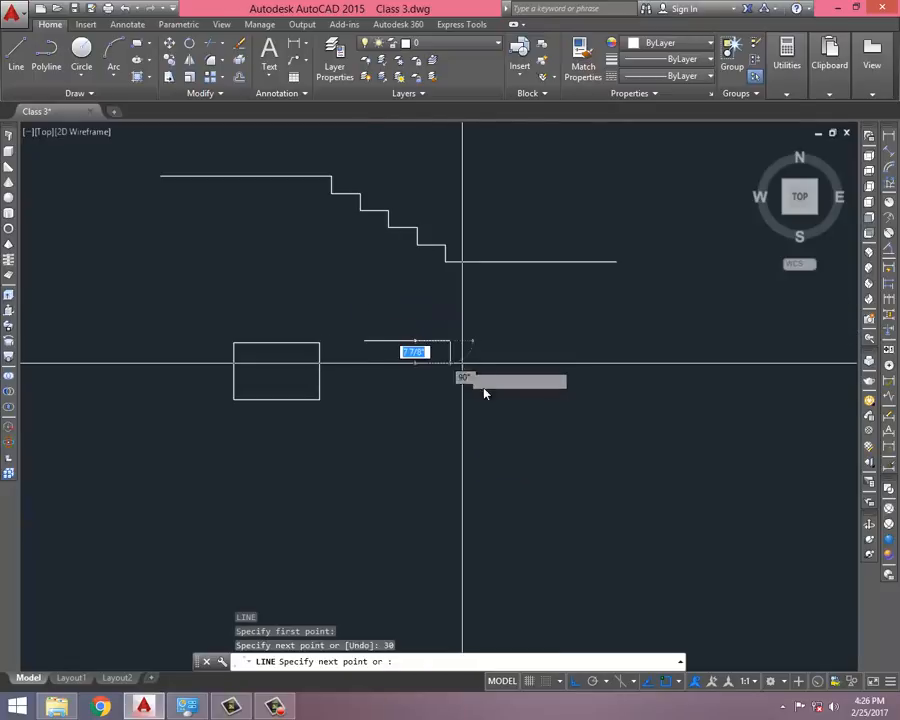
{"action": "type", "text": "20"}
{"action": "key", "text": "Return"}
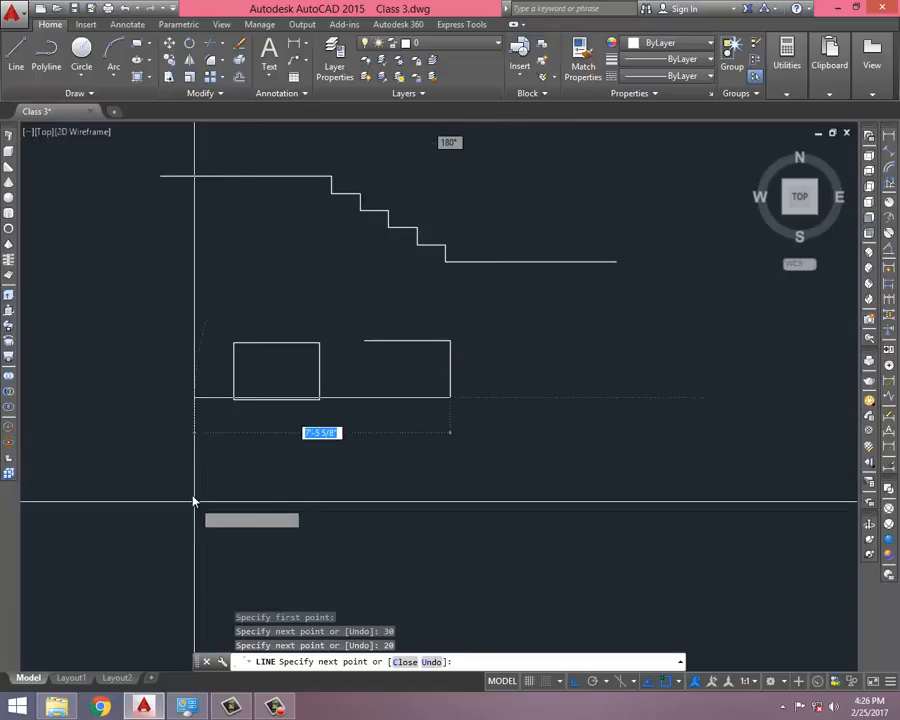
{"action": "type", "text": "30"}
{"action": "key", "text": "Return"}
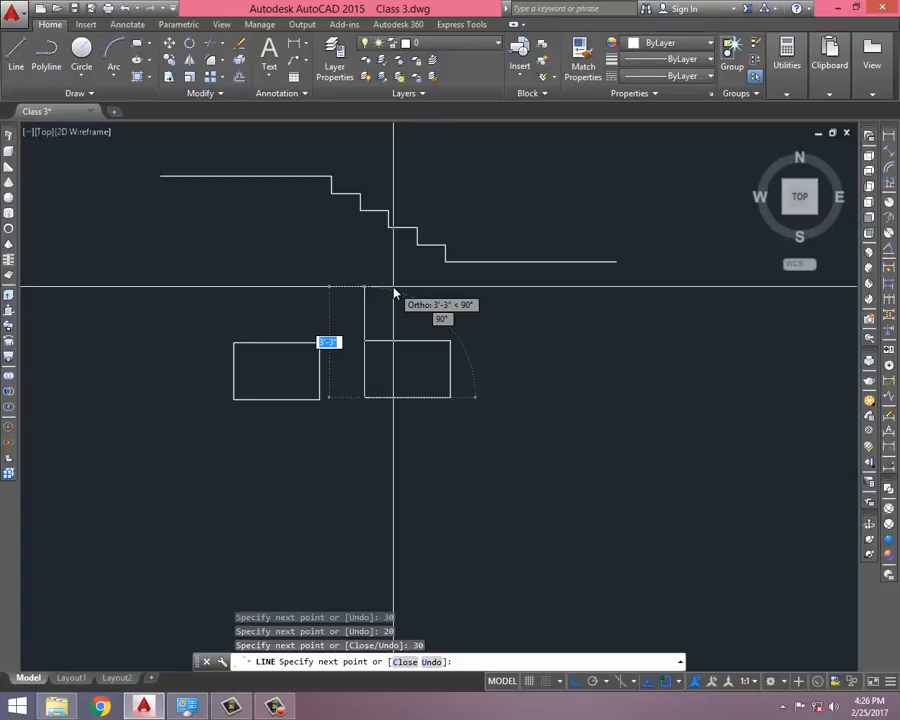
{"action": "type", "text": "c"}
{"action": "key", "text": "Return"}
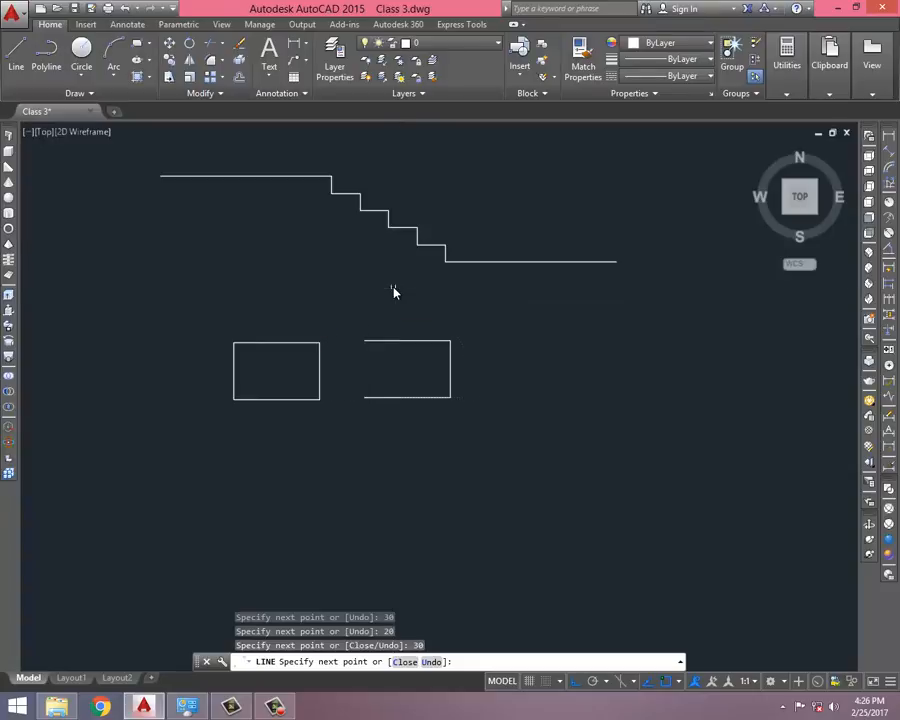
{"action": "middle_click_drag", "start_coordinate": [566, 256], "coordinate": [470, 264]}
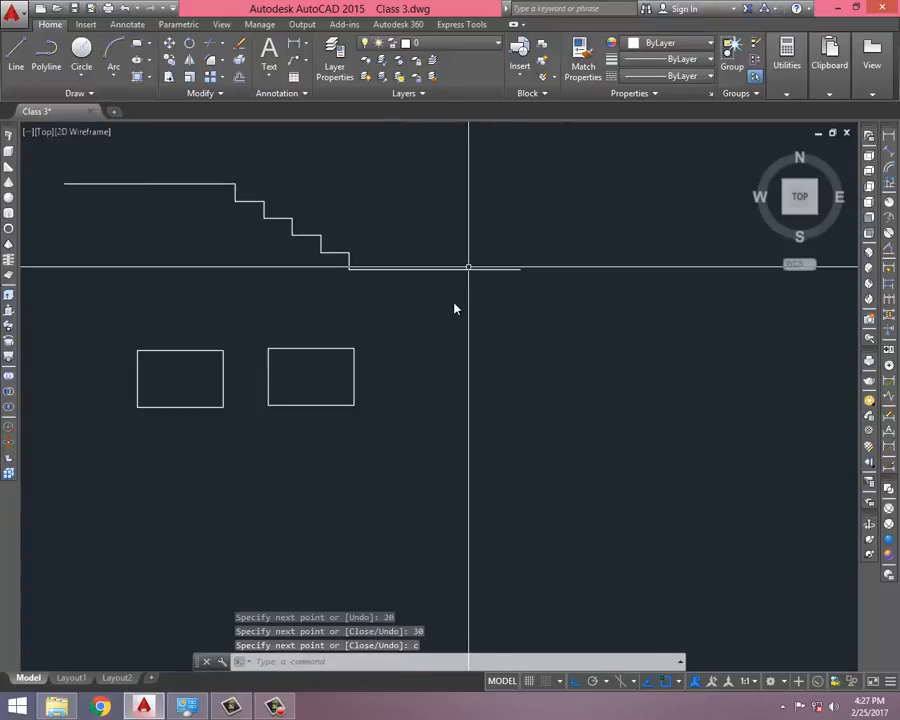
Change the polyline rectangle's color to yellow 241,235,31, and reselect it to check that it is one object
{"action": "mouse_move", "coordinate": [434, 355]}
{"action": "middle_mouse_down"}
{"action": "mouse_move", "coordinate": [478, 366]}
{"action": "mouse_move", "coordinate": [430, 428]}
{"action": "mouse_move", "coordinate": [448, 433]}
{"action": "middle_mouse_up"}
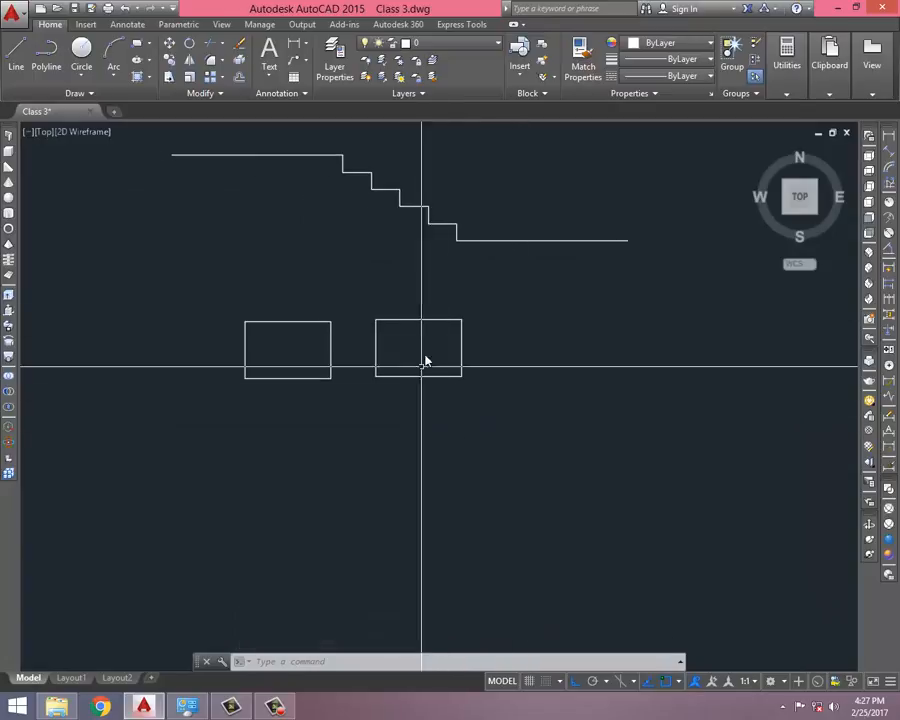
{"action": "left_click", "coordinate": [290, 304]}
{"action": "left_click", "coordinate": [282, 333]}
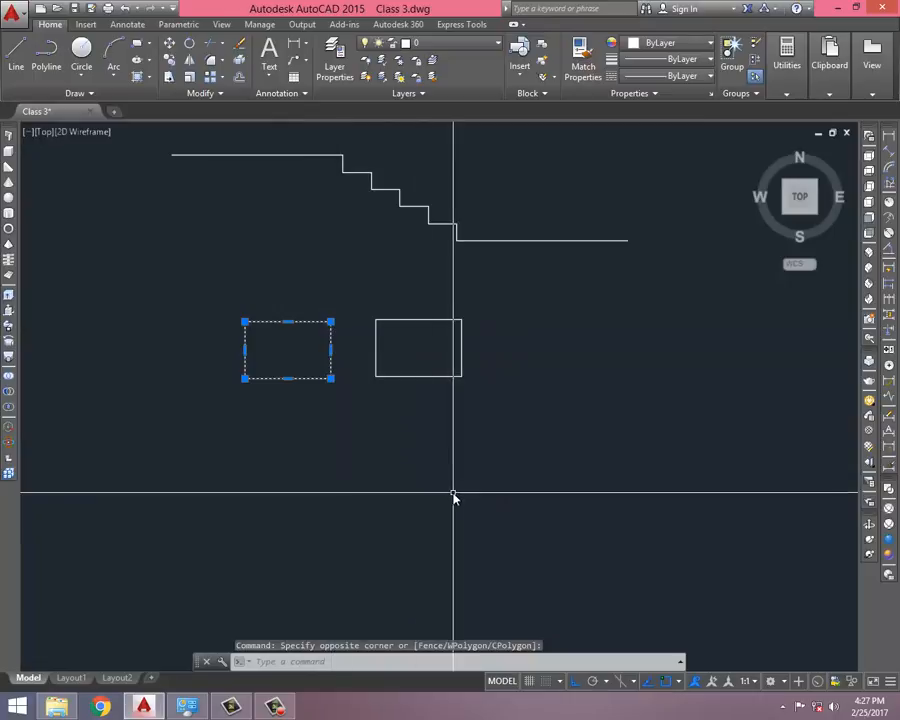
{"action": "left_click", "coordinate": [709, 45]}
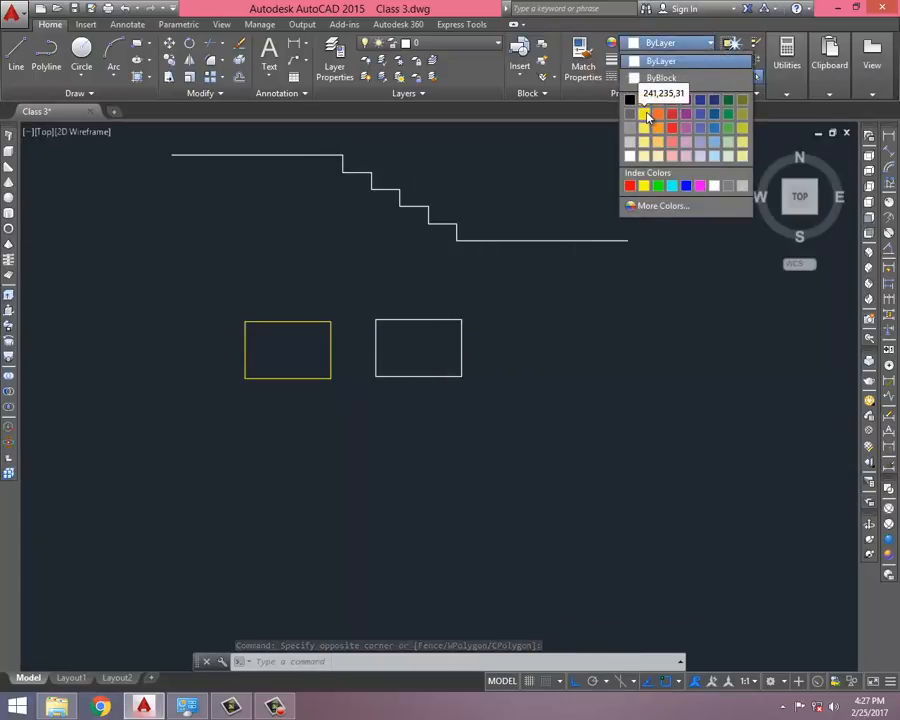
{"action": "left_click", "coordinate": [647, 117]}
{"action": "key", "text": "Escape"}
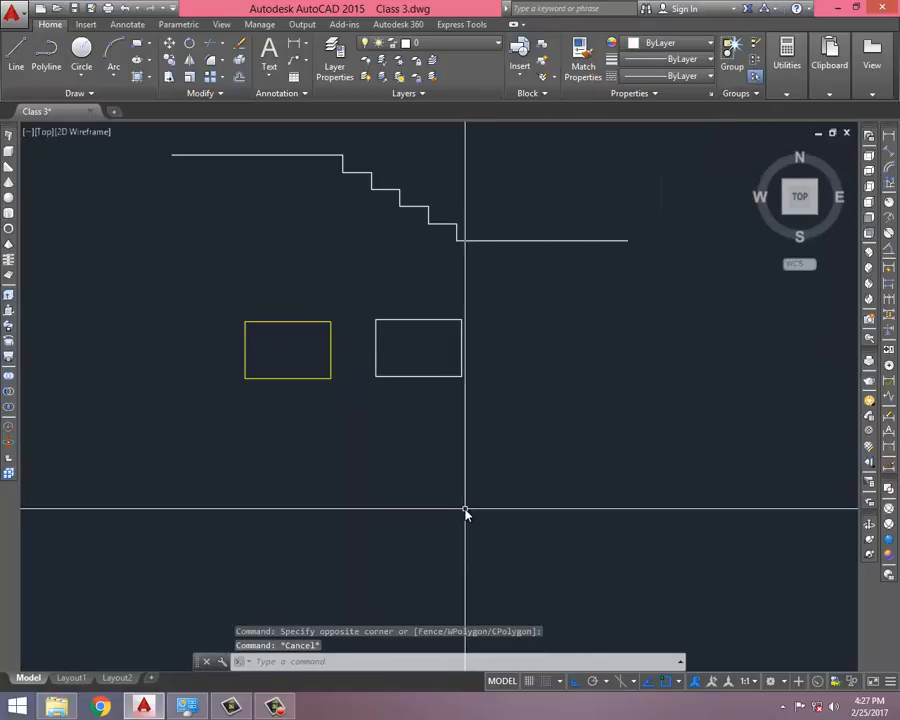
{"action": "left_click", "coordinate": [331, 347]}
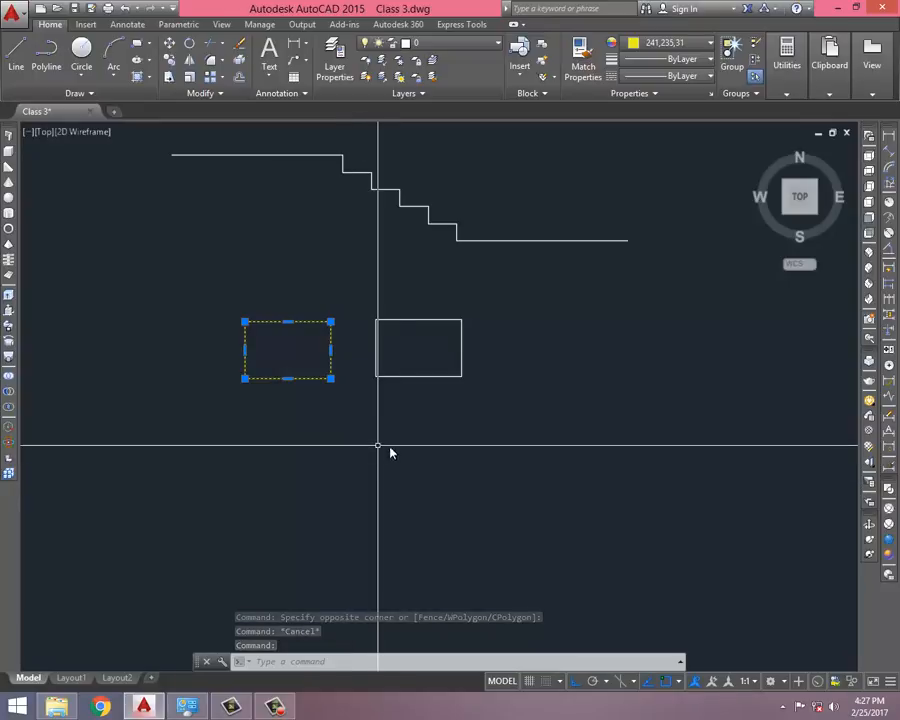
{"action": "key", "text": "Escape"}
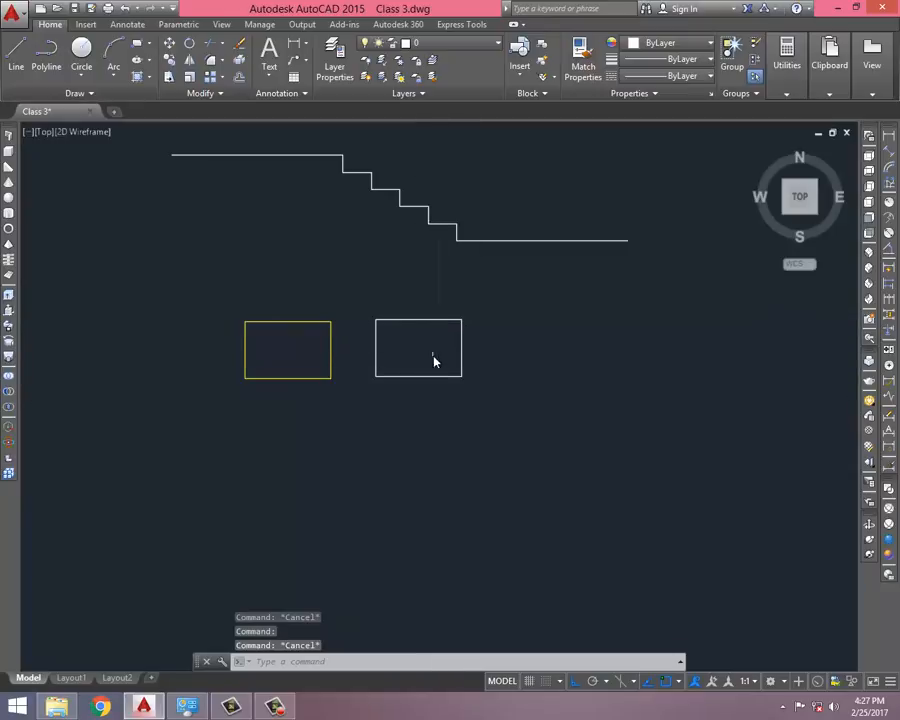
Try red 237,31,36 and green 88,186,72 as the color of the line-drawn rectangle's bottom side
{"action": "left_click", "coordinate": [432, 358]}
{"action": "left_click", "coordinate": [418, 398]}
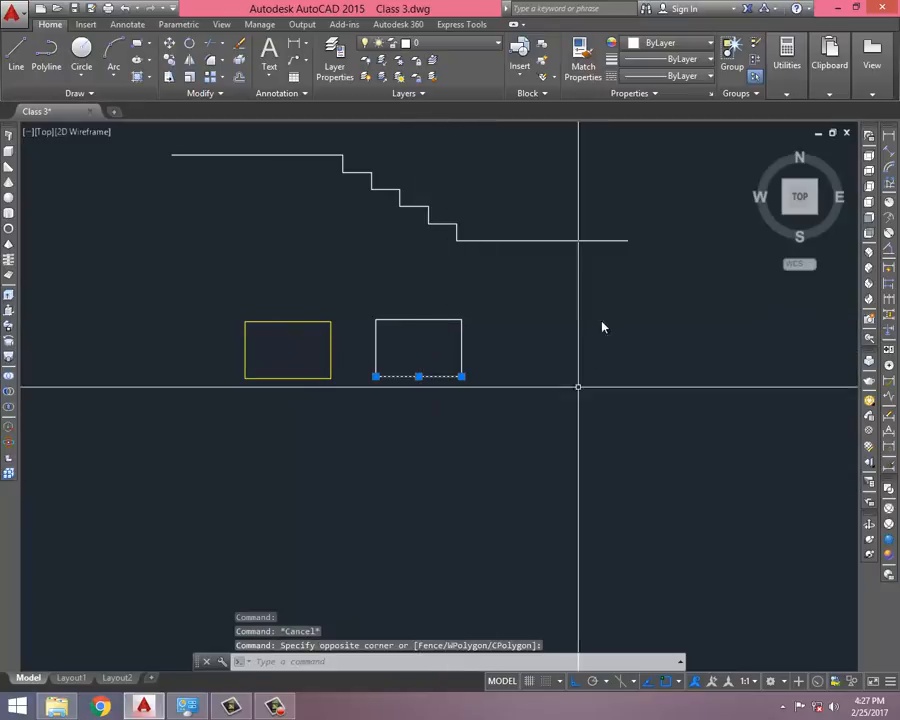
{"action": "left_click", "coordinate": [678, 44]}
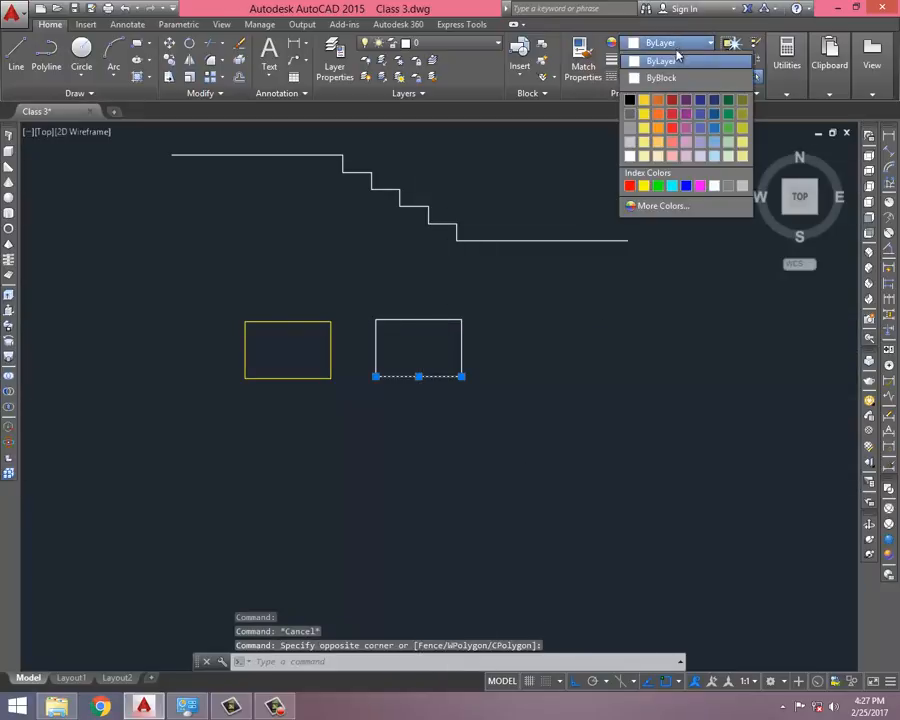
{"action": "left_click", "coordinate": [671, 128]}
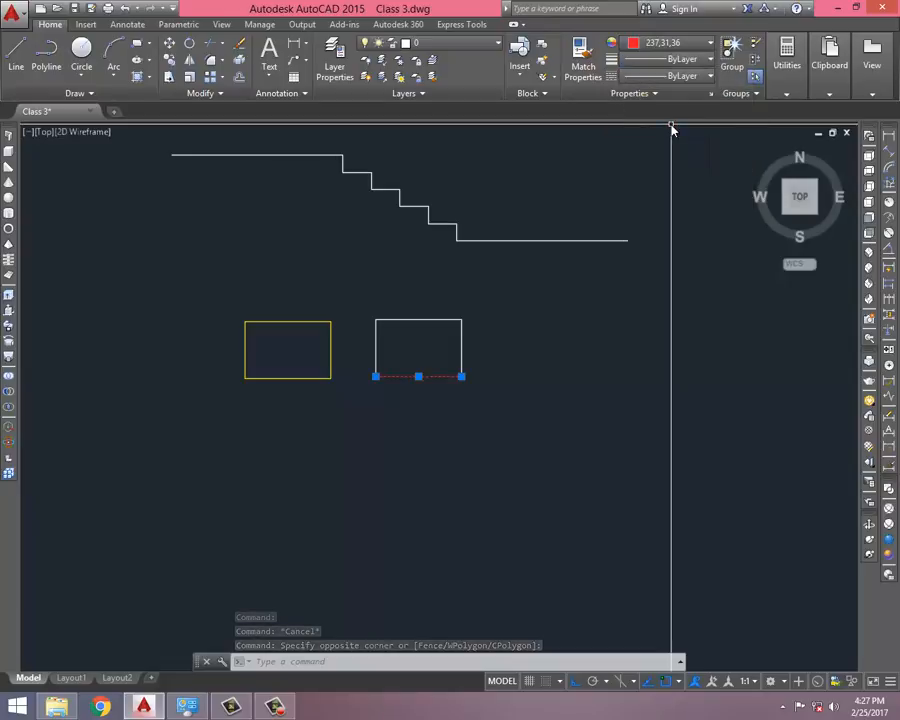
{"action": "left_click", "coordinate": [678, 44]}
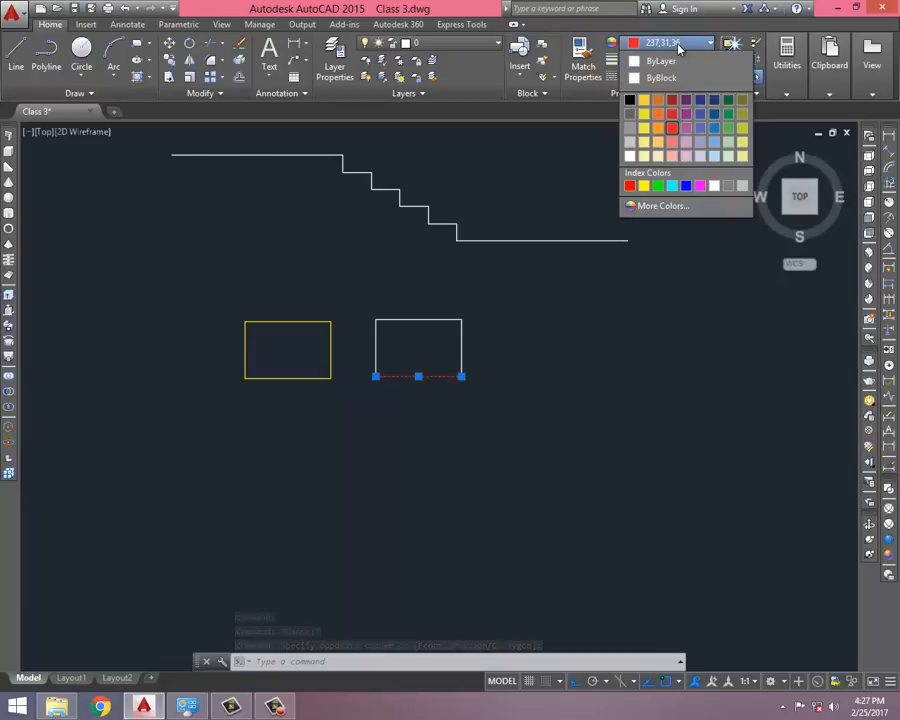
{"action": "left_click", "coordinate": [728, 127]}
{"action": "key", "text": "Escape"}
{"action": "middle_click_drag", "start_coordinate": [516, 463], "coordinate": [514, 503]}
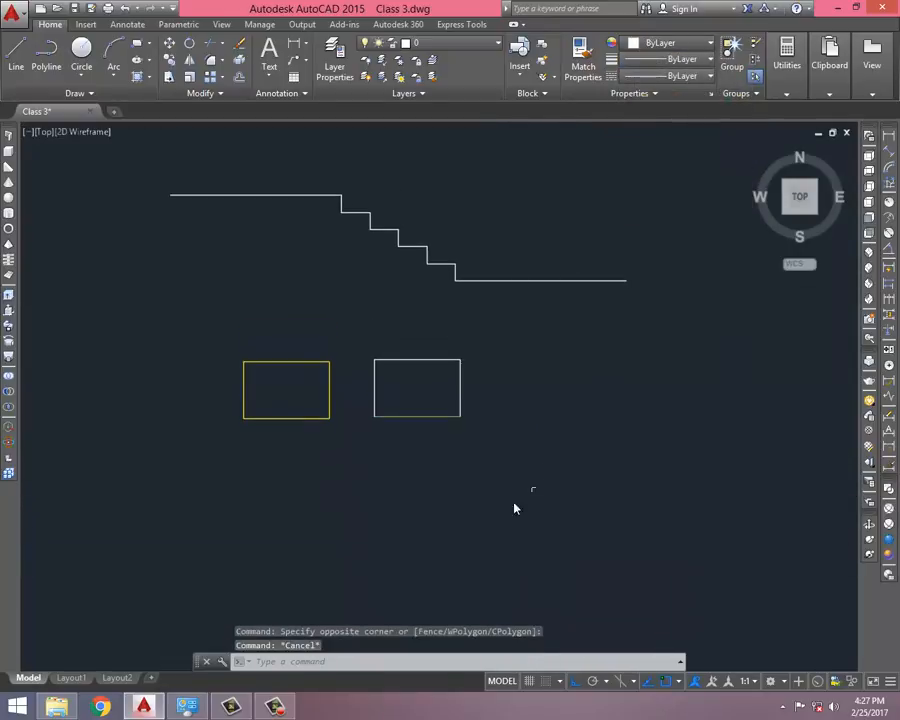
Set the color of the line-drawn rectangle's bottom side to the index color Red and clear the selection
{"action": "scroll", "coordinate": [492, 471], "scroll_direction": "up", "scroll_amount": 2}
{"action": "middle_click_drag", "start_coordinate": [500, 436], "coordinate": [695, 496]}
{"action": "scroll", "coordinate": [576, 450], "scroll_direction": "down", "scroll_amount": 1}
{"action": "left_click", "coordinate": [548, 376]}
{"action": "left_click", "coordinate": [539, 455]}
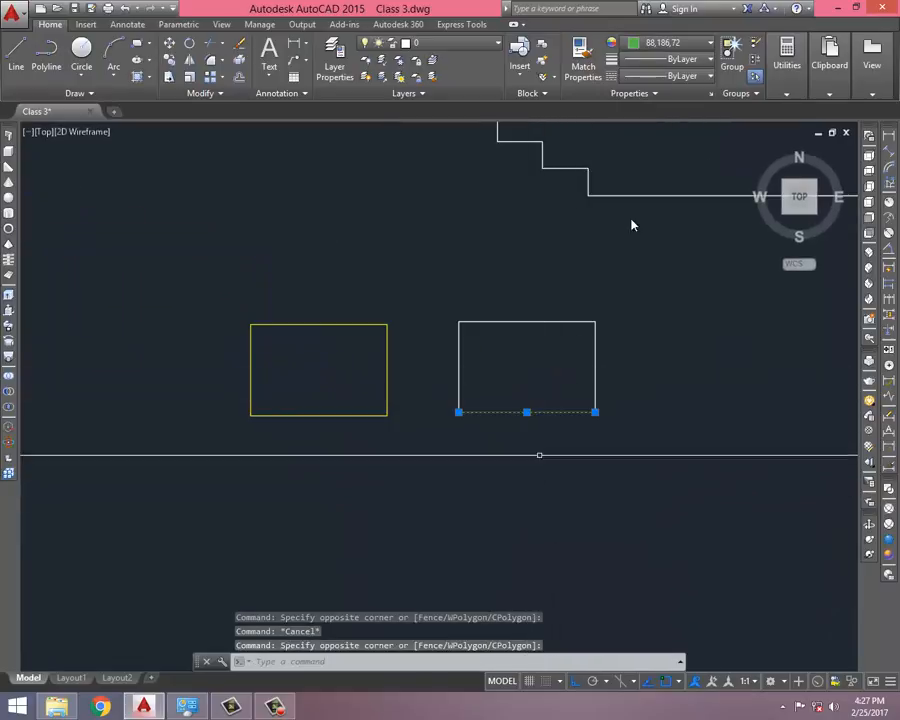
{"action": "left_click", "coordinate": [684, 46]}
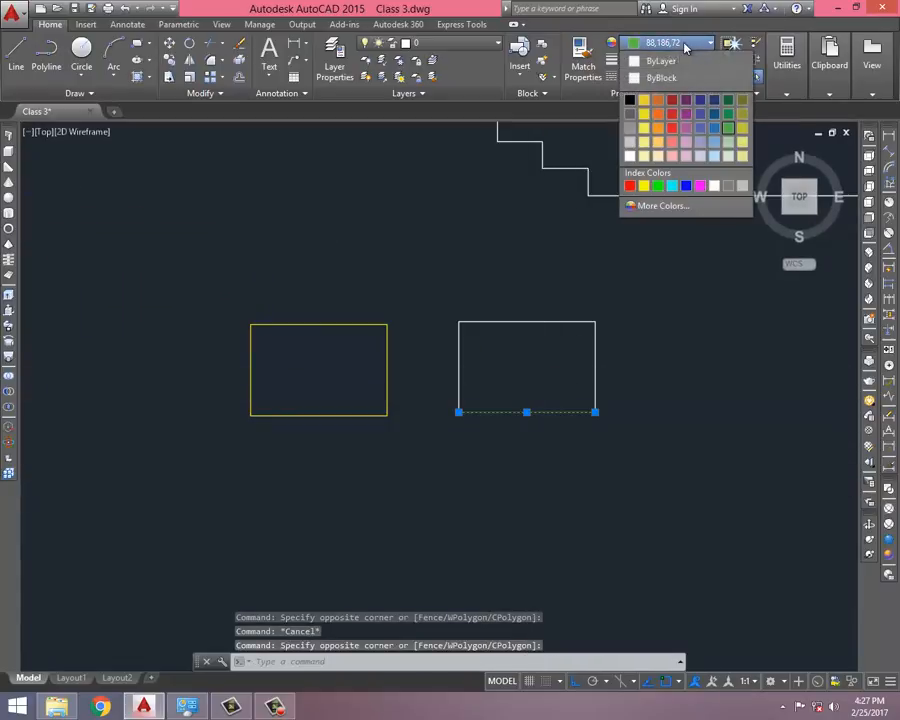
{"action": "left_click", "coordinate": [630, 187]}
{"action": "middle_click_drag", "start_coordinate": [613, 450], "coordinate": [543, 416]}
{"action": "key", "text": "Escape"}
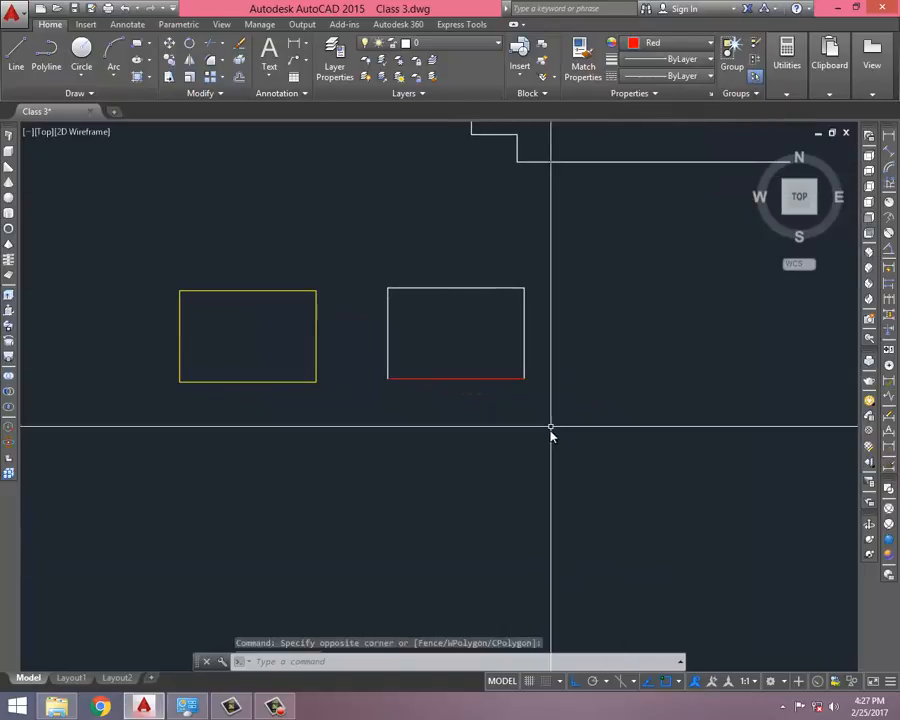
Set the color of the line-drawn rectangle's top side to the green index color and clear the selection
{"action": "left_click", "coordinate": [494, 269]}
{"action": "left_click", "coordinate": [468, 305]}
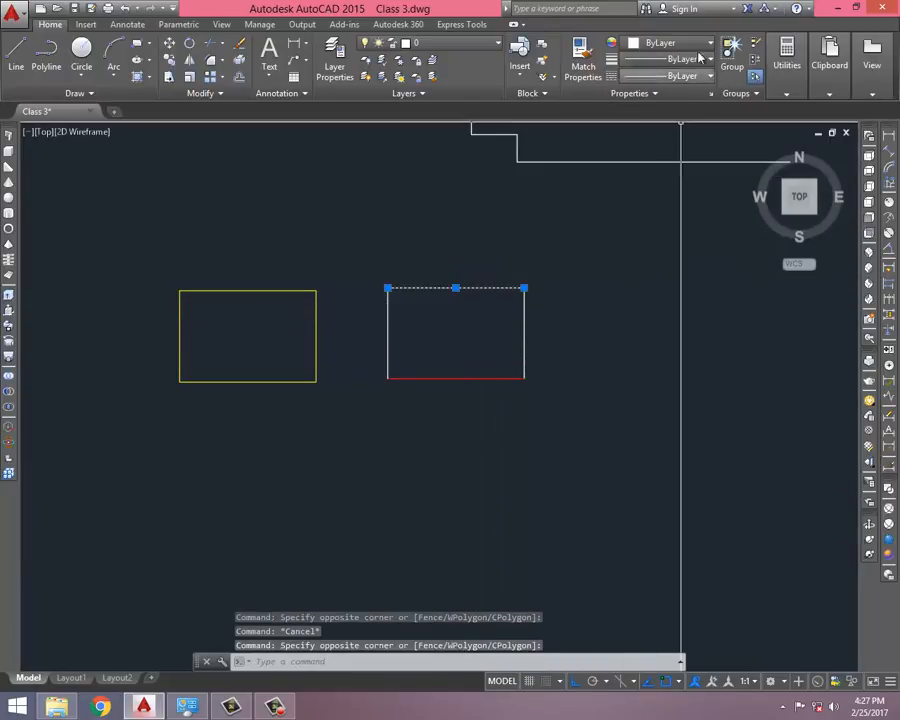
{"action": "left_click", "coordinate": [668, 43]}
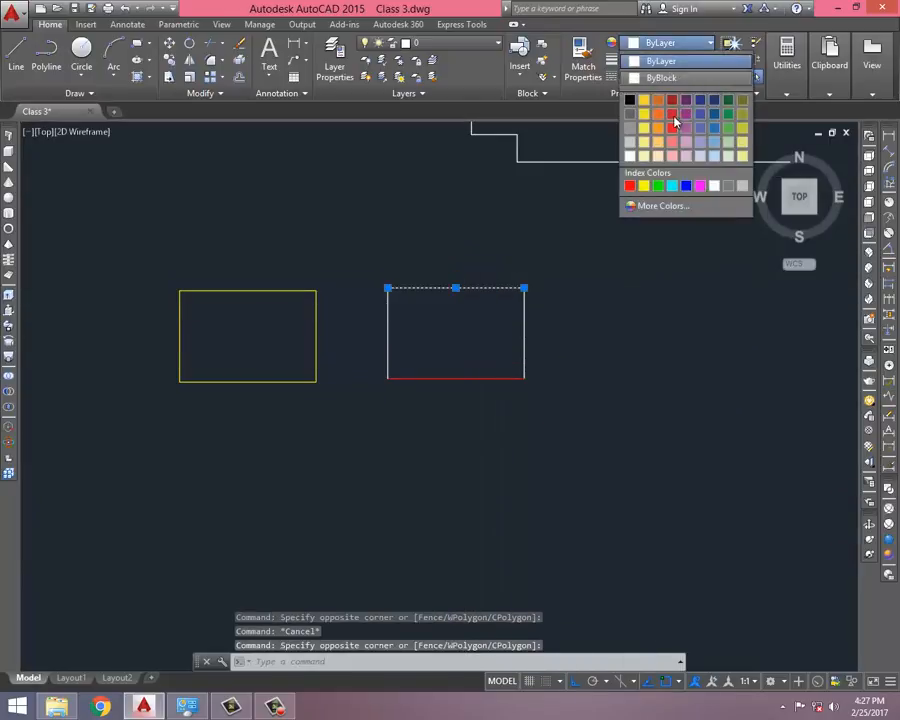
{"action": "left_click", "coordinate": [666, 186]}
{"action": "key", "text": "Escape"}
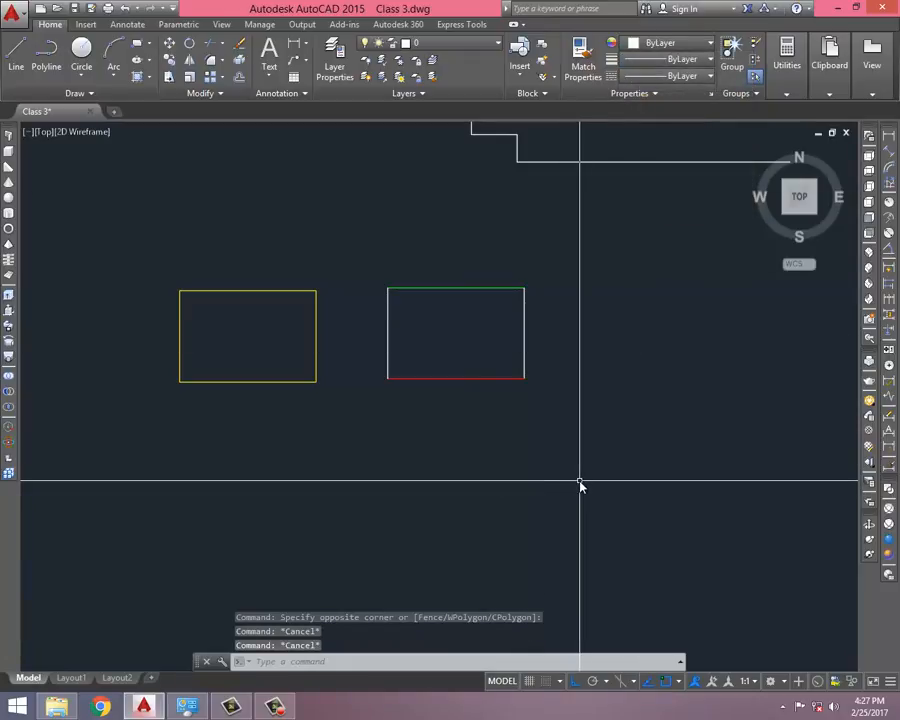
Draw a third rectangle freehand with the Rectangle command to the right of the line-drawn one
{"action": "mouse_move", "coordinate": [455, 332]}
{"action": "middle_mouse_down"}
{"action": "mouse_move", "coordinate": [333, 305]}
{"action": "mouse_move", "coordinate": [309, 321]}
{"action": "middle_mouse_up"}
{"action": "type", "text": "rec"}
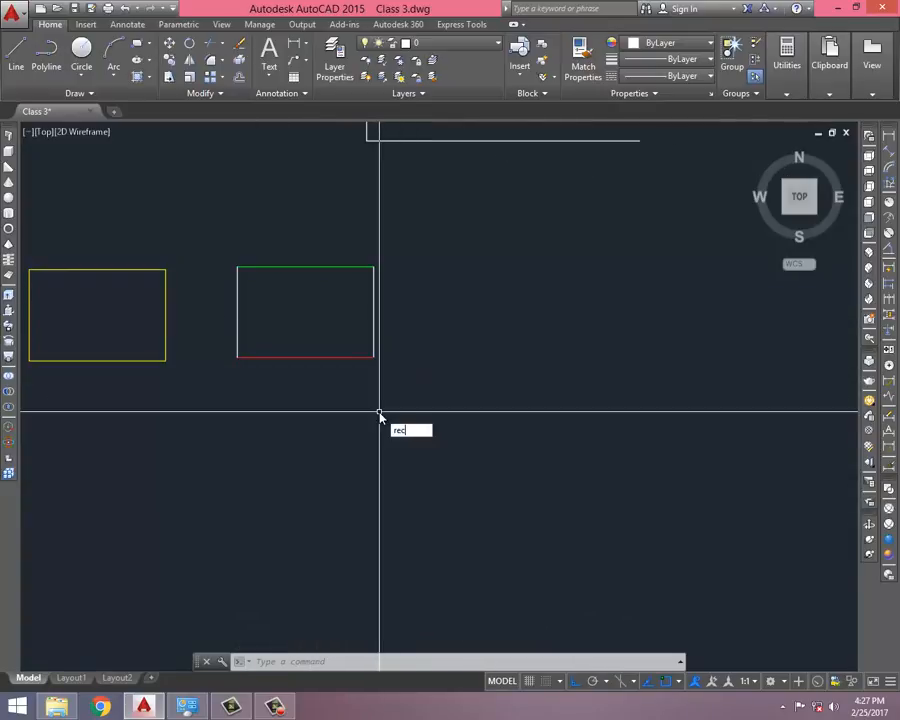
{"action": "key", "text": "Return"}
{"action": "left_click", "coordinate": [436, 257]}
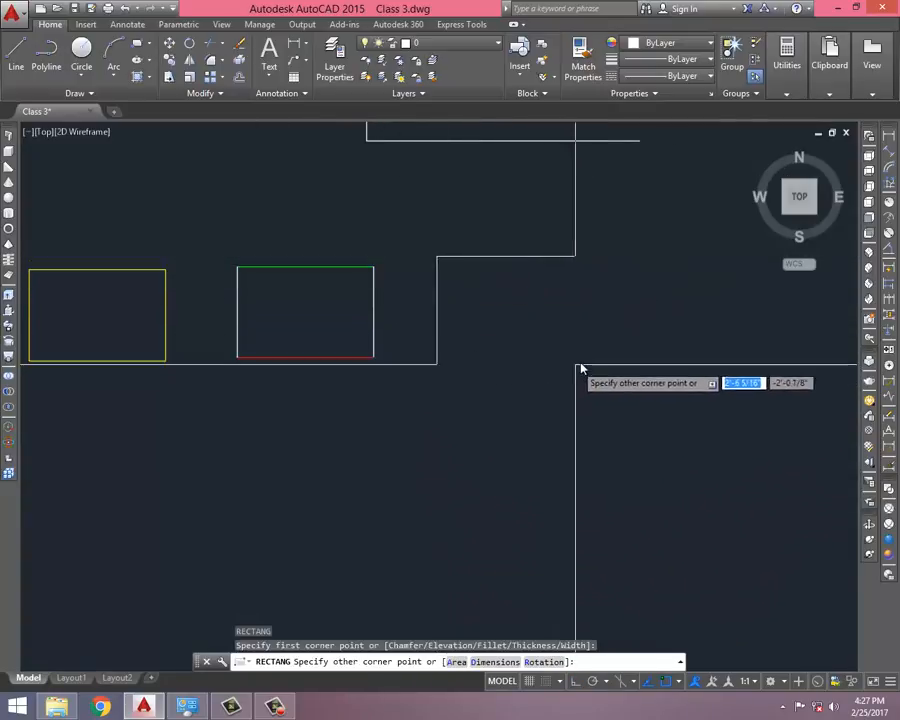
{"action": "middle_click_drag", "start_coordinate": [544, 397], "coordinate": [547, 403]}
Select the new rectangle to check whether it behaves as a single object like the yellow polyline, and clear the selection
{"action": "left_click", "coordinate": [559, 330]}
{"action": "left_click", "coordinate": [526, 374]}
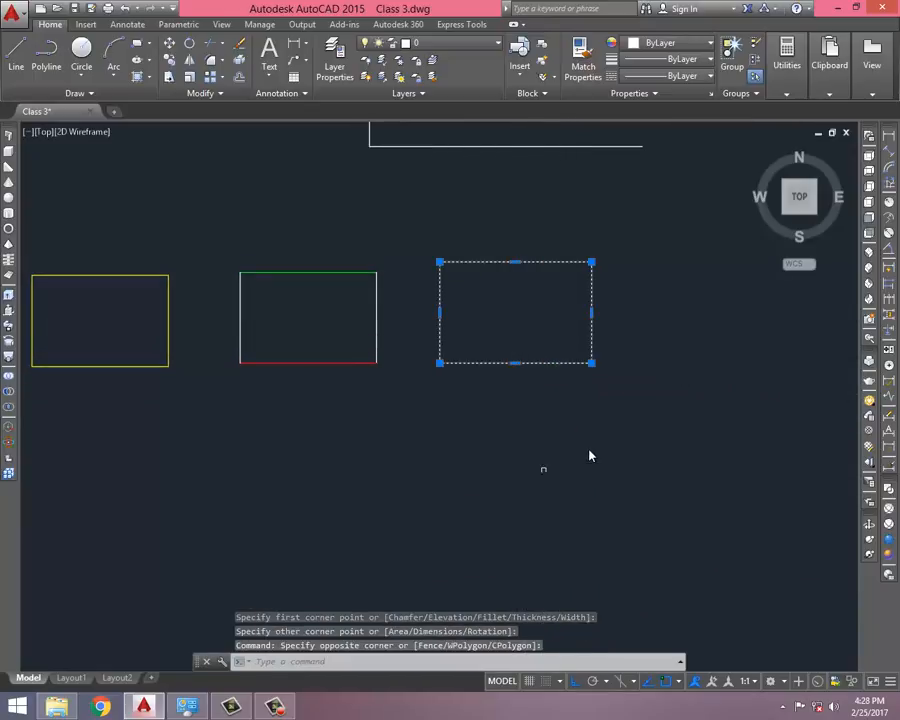
{"action": "middle_click_drag", "start_coordinate": [584, 437], "coordinate": [582, 477]}
{"action": "key", "text": "Escape"}
{"action": "key", "text": "Escape"}
{"action": "key", "text": "Escape"}
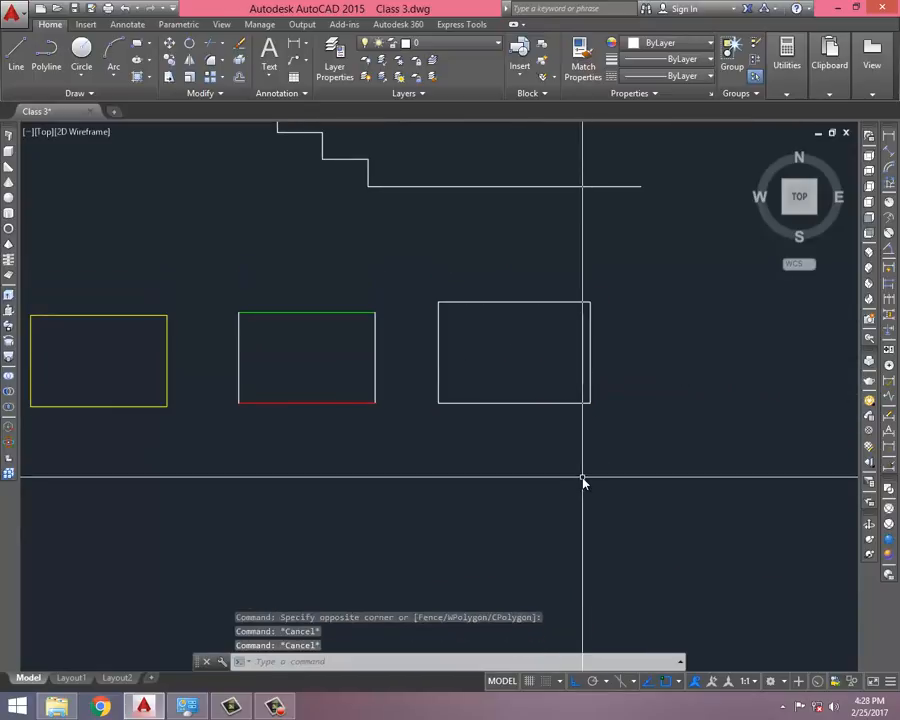
{"action": "left_click", "coordinate": [593, 386]}
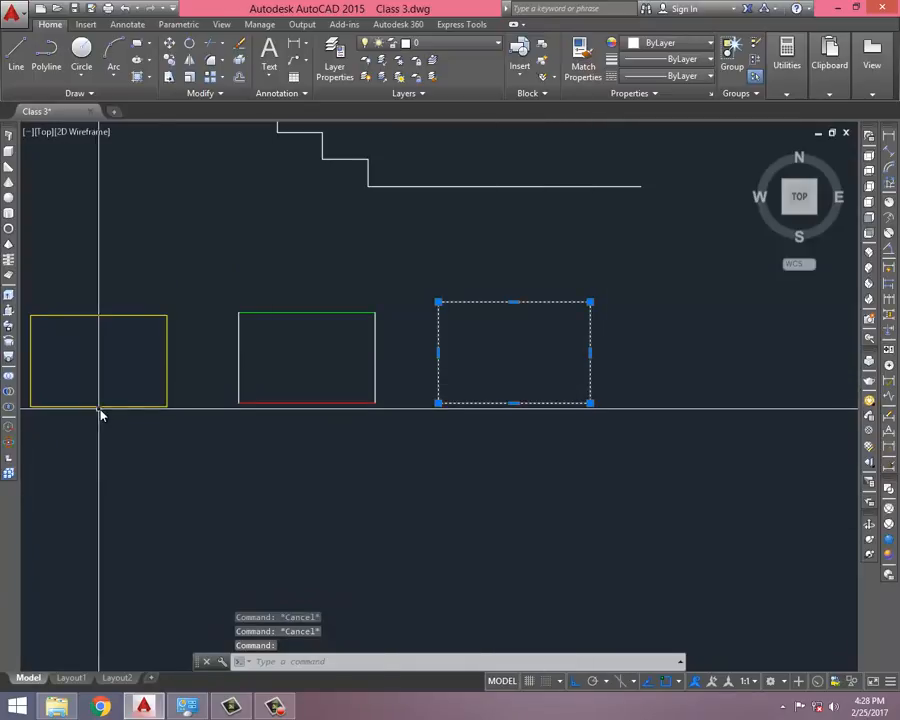
{"action": "key", "text": "Escape"}
Compare how the third rectangle, the line-drawn rectangle's top side and the yellow rectangle select, and clear the selection
{"action": "left_click", "coordinate": [556, 302]}
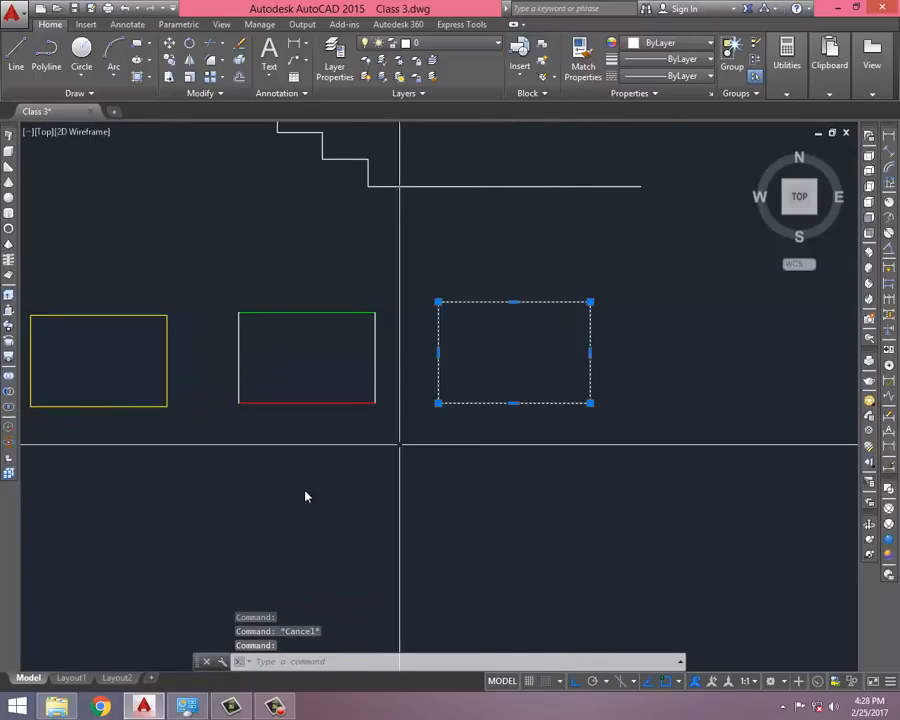
{"action": "left_click", "coordinate": [334, 290]}
{"action": "left_click", "coordinate": [304, 327]}
{"action": "left_click", "coordinate": [157, 290]}
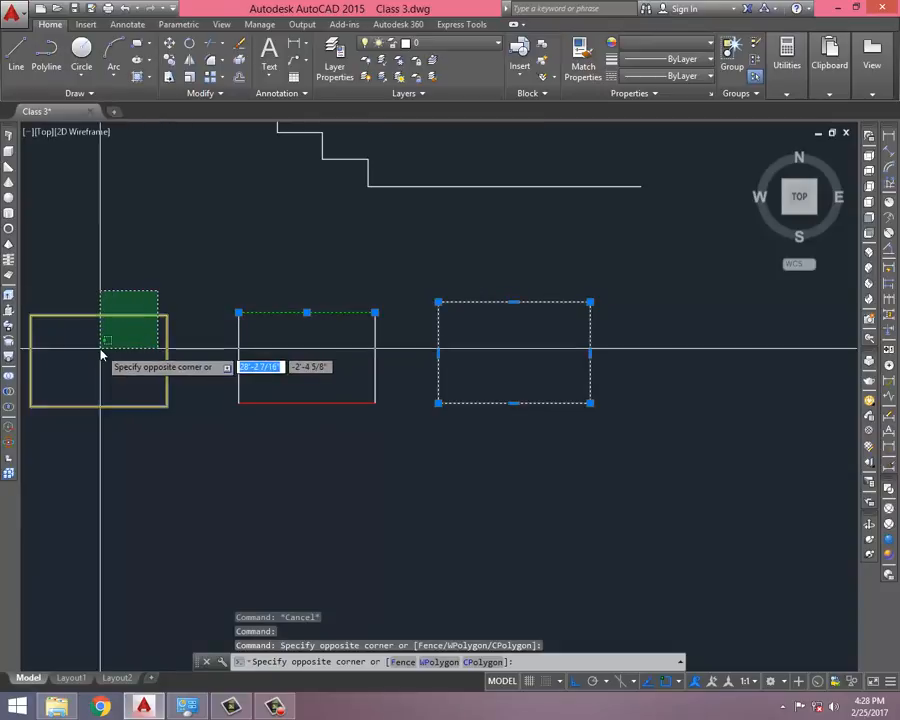
{"action": "left_click", "coordinate": [100, 349]}
{"action": "middle_click_drag", "start_coordinate": [202, 479], "coordinate": [358, 418]}
{"action": "scroll", "coordinate": [360, 410], "scroll_direction": "down", "scroll_amount": 4}
{"action": "key", "text": "Escape"}
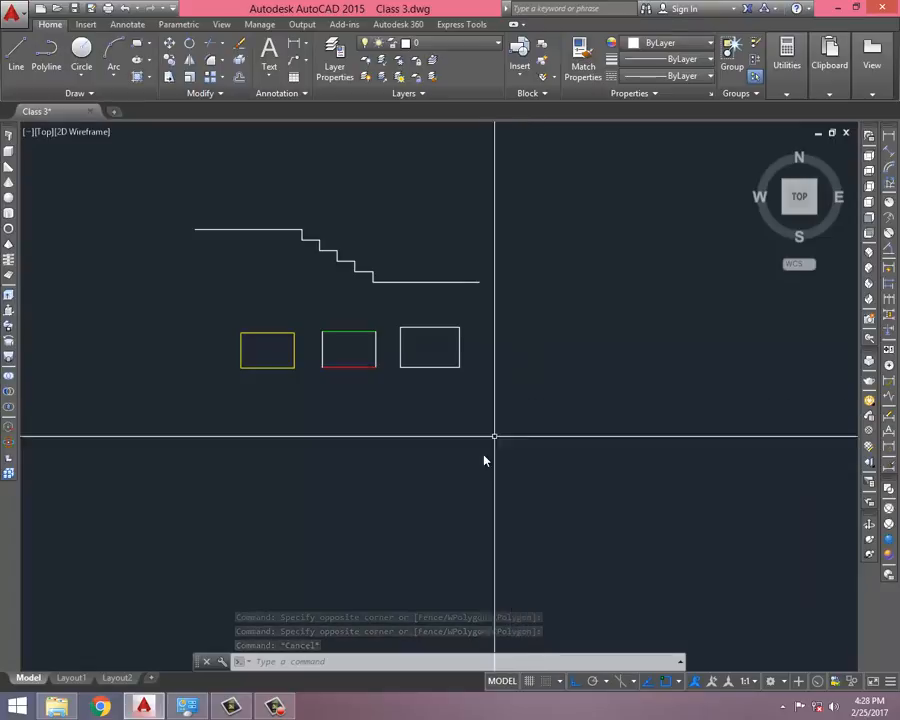
{"action": "mouse_move", "coordinate": [478, 446]}
{"action": "middle_mouse_down"}
{"action": "mouse_move", "coordinate": [458, 446]}
{"action": "mouse_move", "coordinate": [476, 404]}
{"action": "middle_mouse_up"}
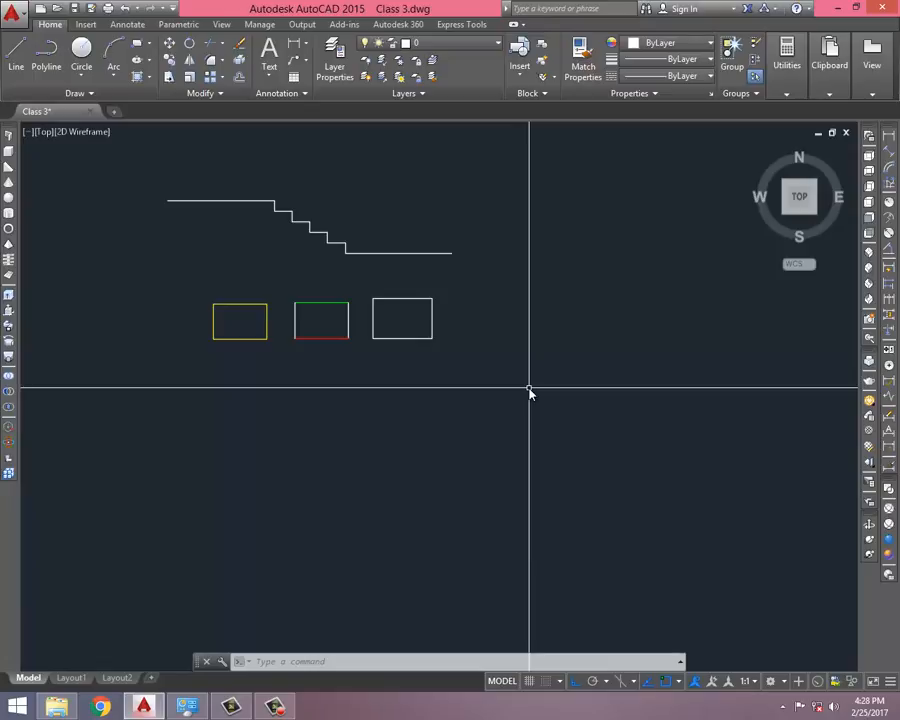
{"action": "middle_click_drag", "start_coordinate": [529, 388], "coordinate": [426, 386]}
{"action": "scroll", "coordinate": [237, 408], "scroll_direction": "up", "scroll_amount": 2}
{"action": "middle_click_drag", "start_coordinate": [306, 395], "coordinate": [346, 392]}
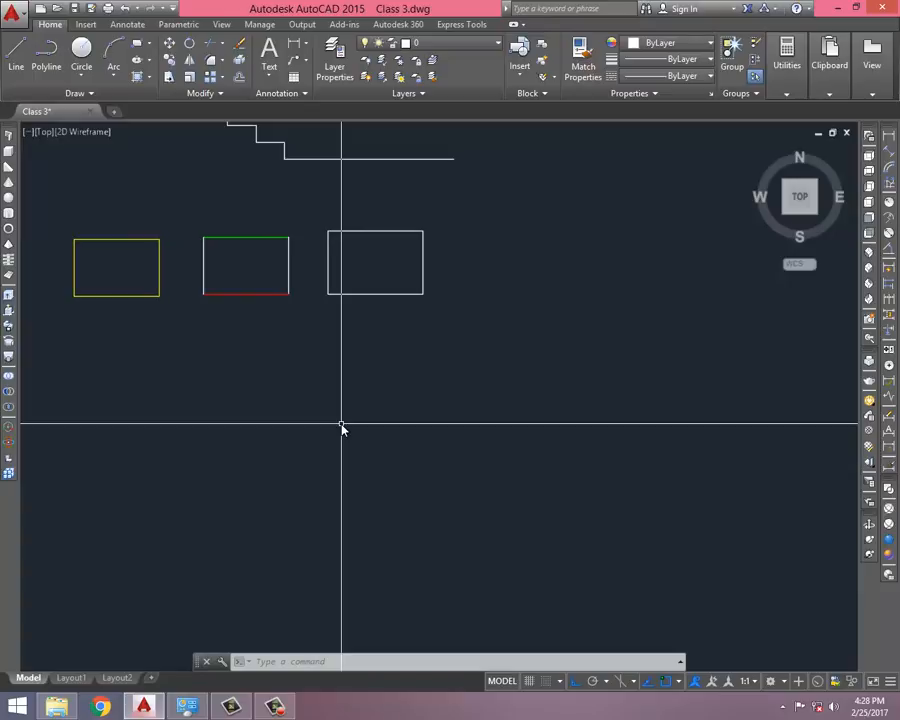
{"action": "type", "text": "ML"}
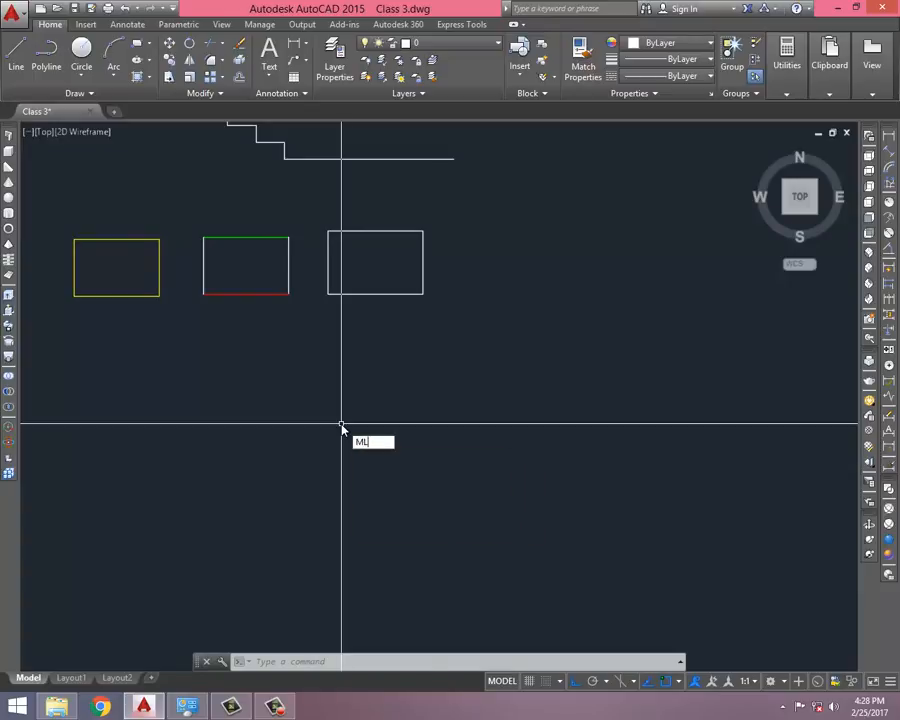
{"action": "key", "text": "Return"}
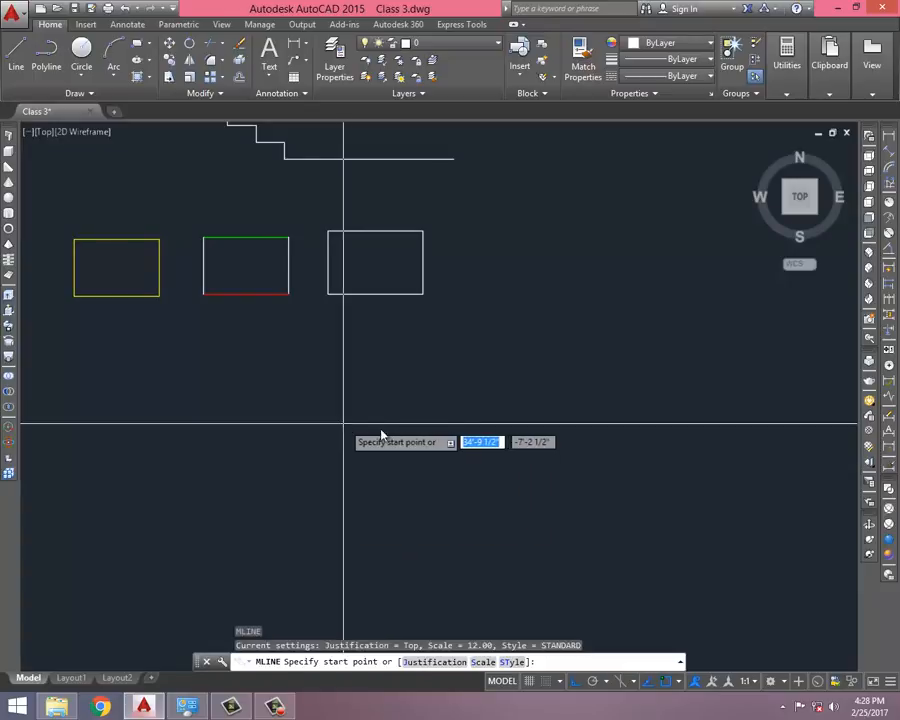
{"action": "left_click", "coordinate": [330, 405]}
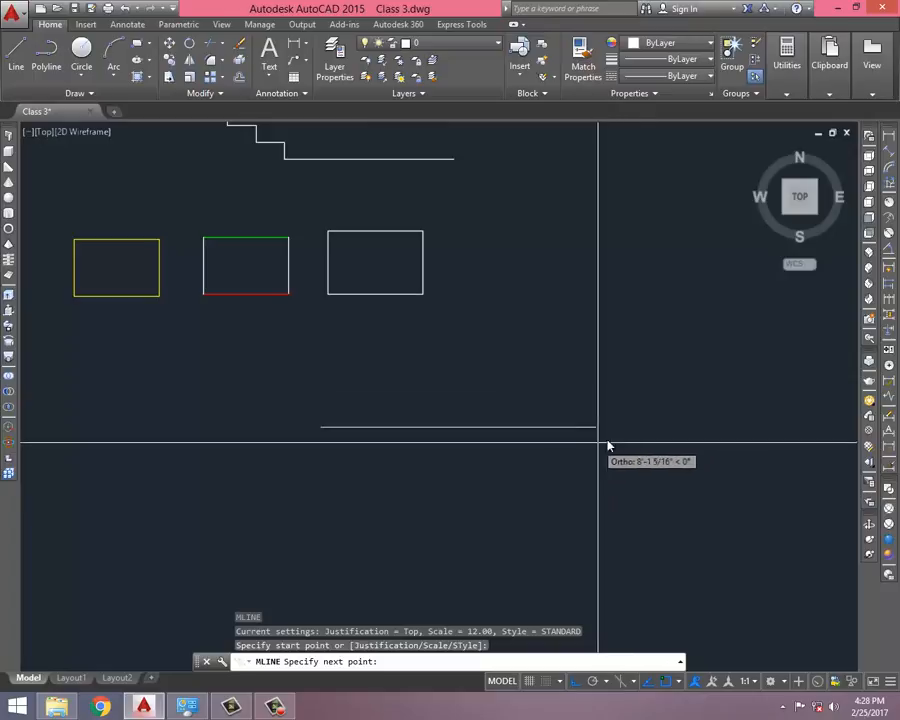
{"action": "middle_click_drag", "start_coordinate": [635, 438], "coordinate": [598, 427]}
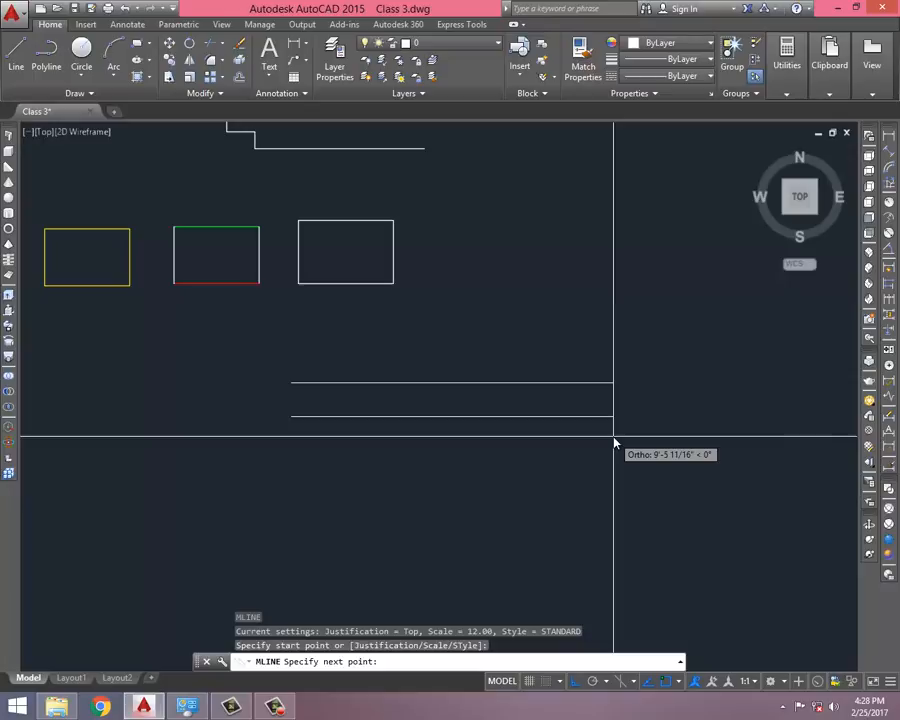
{"action": "type", "text": "5"}
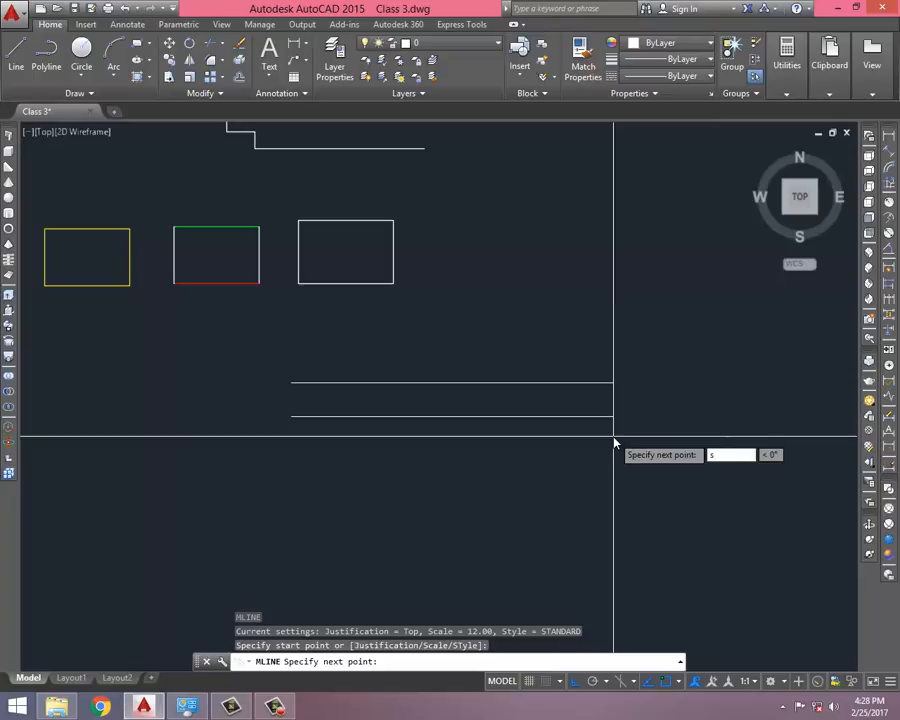
{"action": "key", "text": "Return"}
{"action": "type", "text": "s"}
{"action": "key", "text": "Return"}
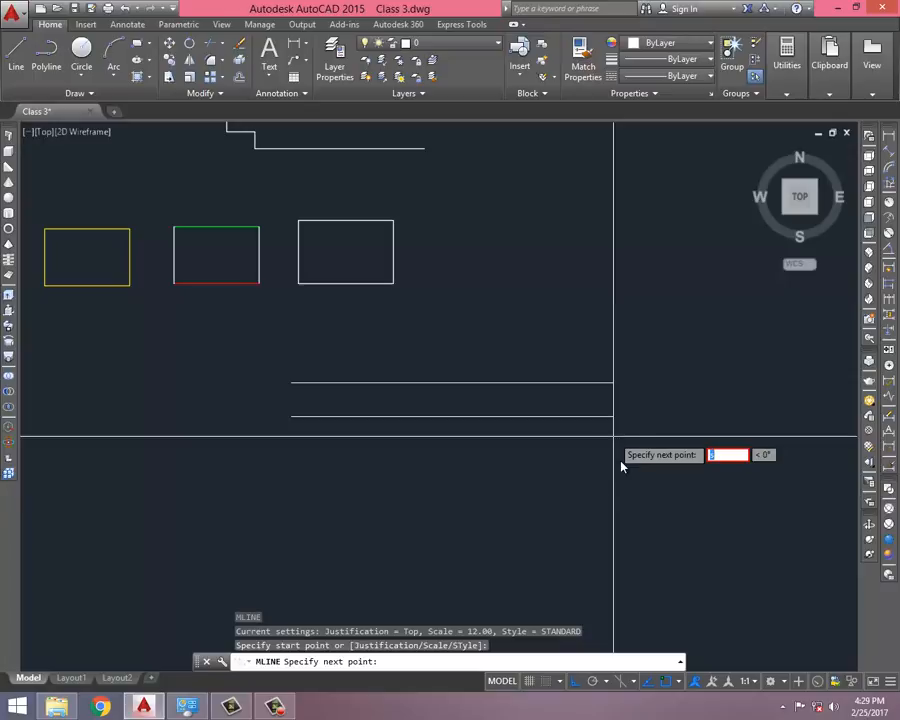
{"action": "key", "text": "BackSpace"}
{"action": "key", "text": "Escape"}
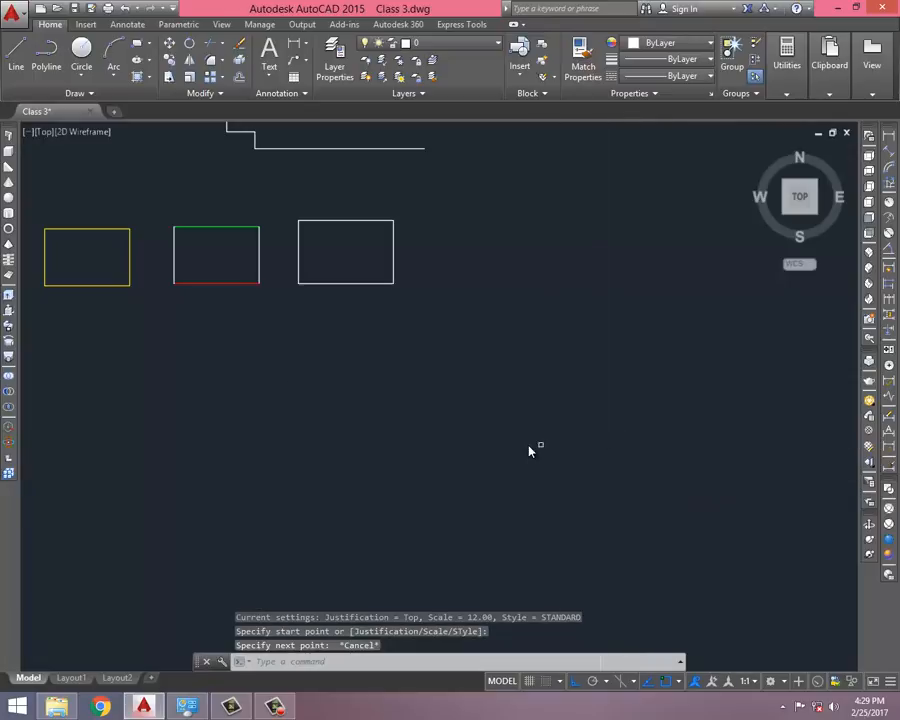
{"action": "type", "text": "ml"}
{"action": "key", "text": "Return"}
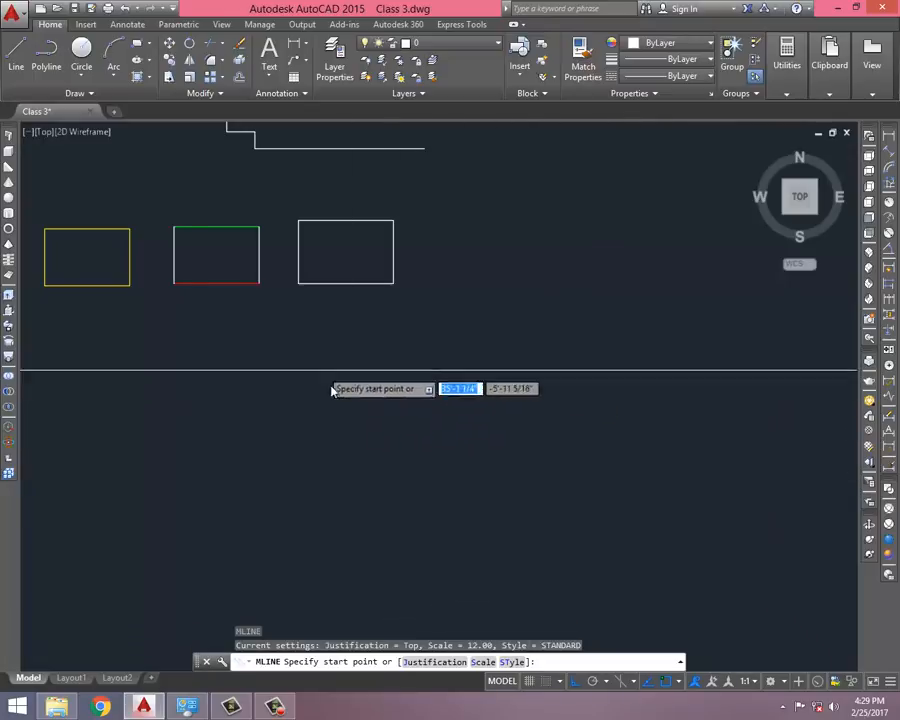
{"action": "left_click", "coordinate": [322, 373]}
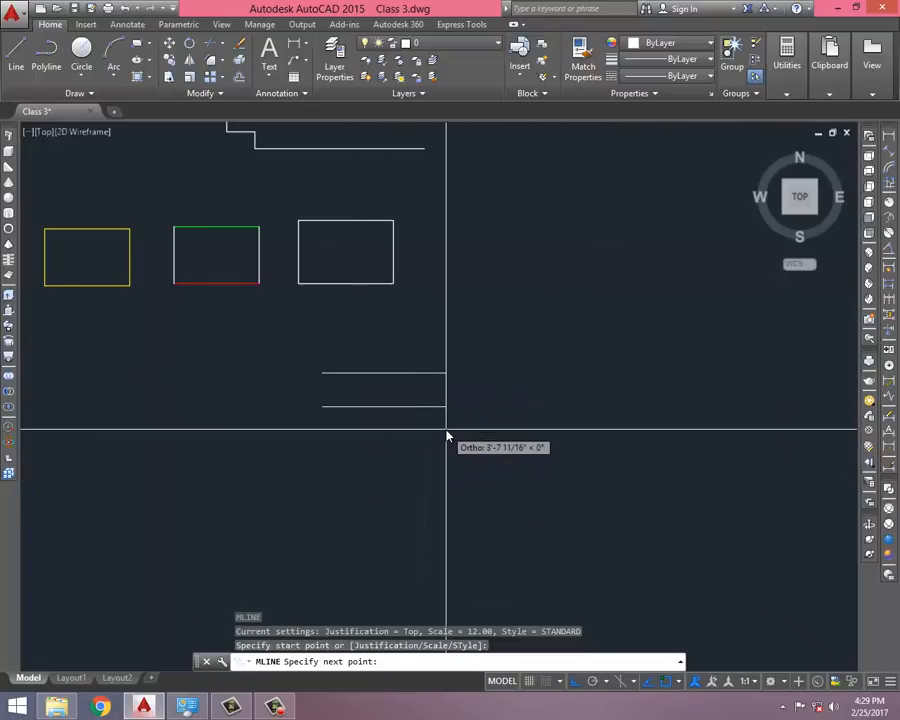
{"action": "type", "text": "5"}
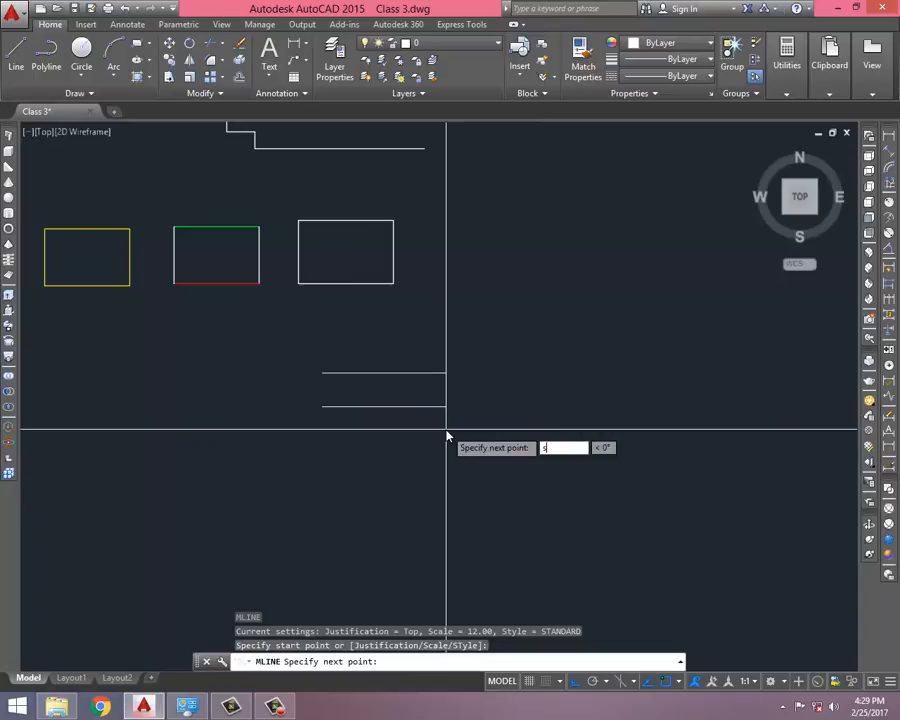
{"action": "key", "text": "Return"}
{"action": "key", "text": "Escape"}
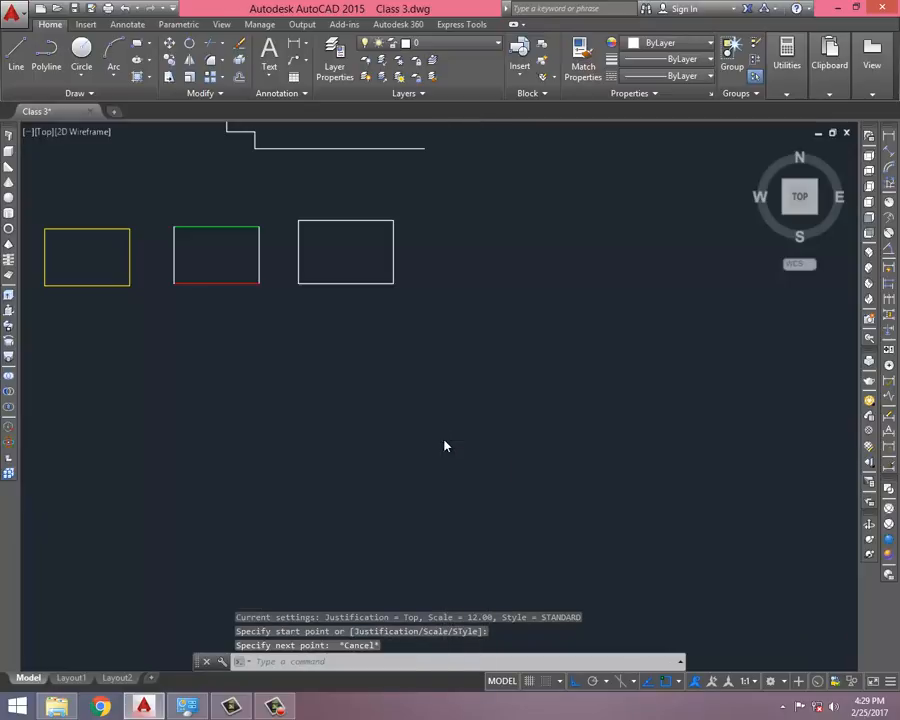
{"action": "key", "text": "Return"}
{"action": "left_click", "coordinate": [339, 409]}
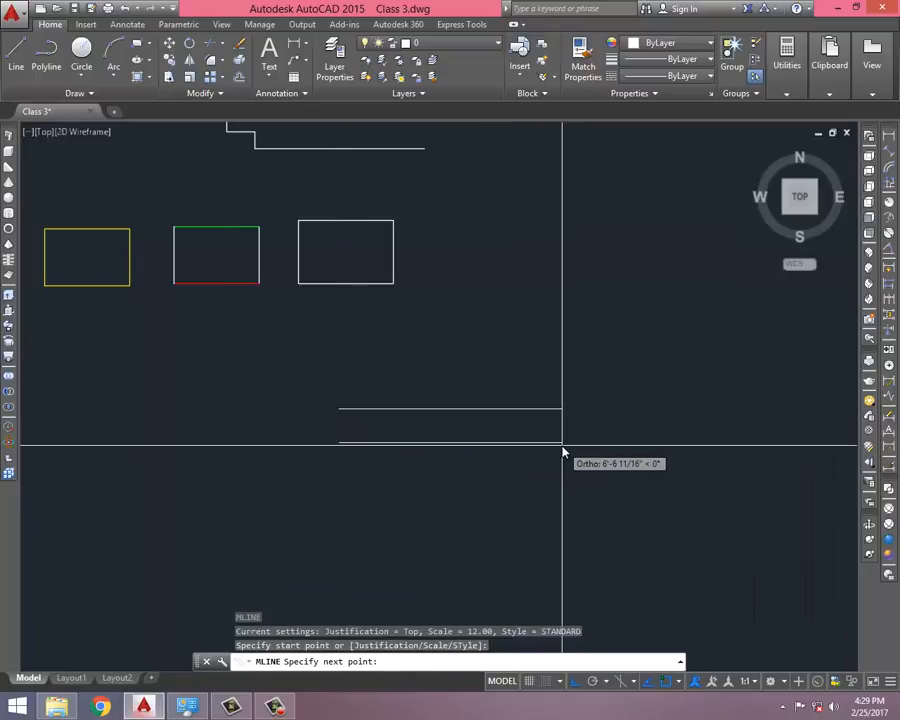
{"action": "type", "text": "j"}
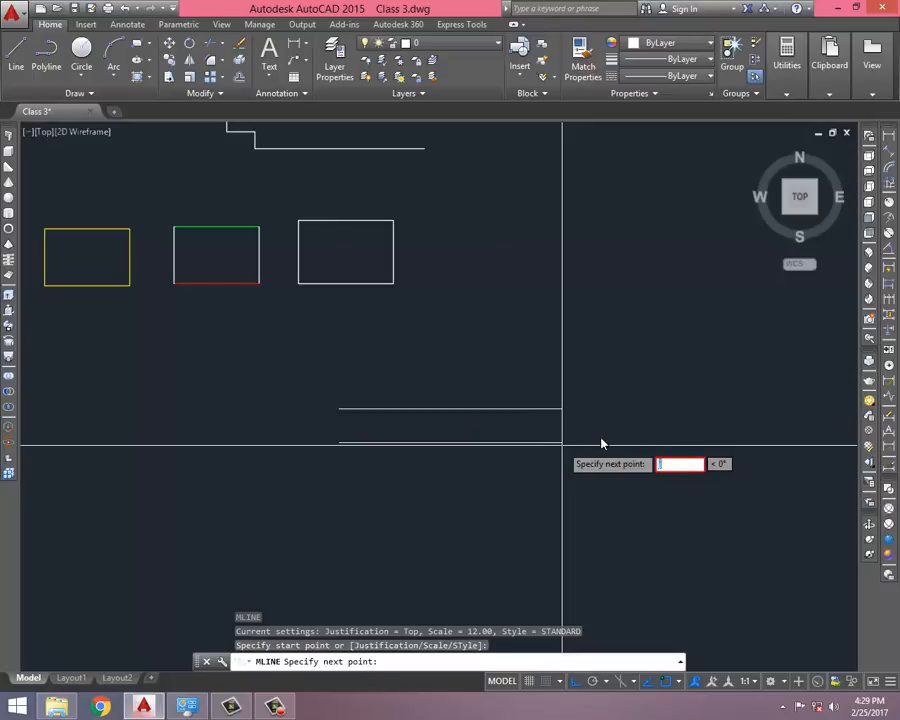
{"action": "key", "text": "Escape"}
{"action": "key", "text": "Escape"}
{"action": "key", "text": "Escape"}
{"action": "key", "text": "Escape"}
Draw a Z-shaped multiline freehand below the three rectangles at the existing scale, with a vertical leg about 7' long
{"action": "mouse_move", "coordinate": [494, 393]}
{"action": "middle_mouse_down"}
{"action": "mouse_move", "coordinate": [480, 312]}
{"action": "mouse_move", "coordinate": [480, 368]}
{"action": "mouse_move", "coordinate": [440, 393]}
{"action": "middle_mouse_up"}
{"action": "scroll", "coordinate": [480, 312], "scroll_direction": "down", "scroll_amount": 2}
{"action": "type", "text": "ml"}
{"action": "key", "text": "Return"}
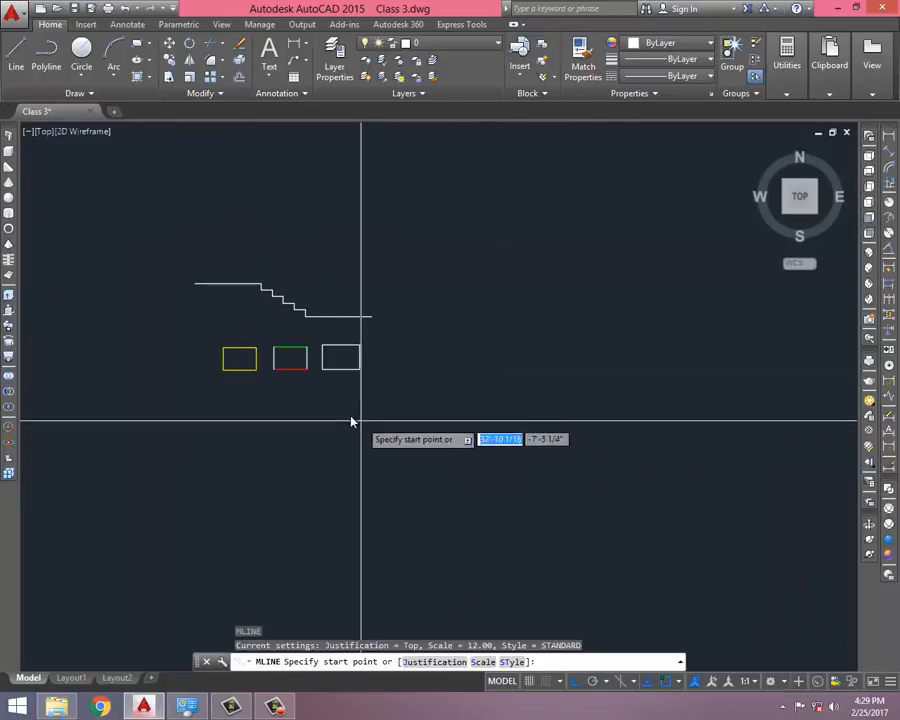
{"action": "left_click", "coordinate": [351, 414]}
{"action": "left_click", "coordinate": [480, 465]}
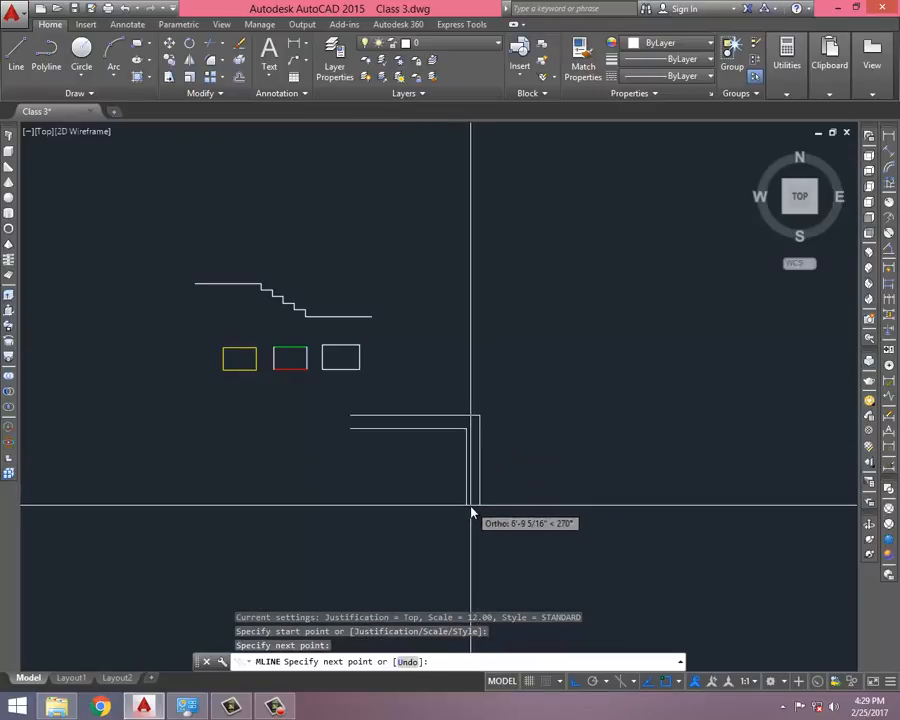
{"action": "left_click", "coordinate": [472, 508]}
{"action": "left_click", "coordinate": [556, 494]}
{"action": "key", "text": "Escape"}
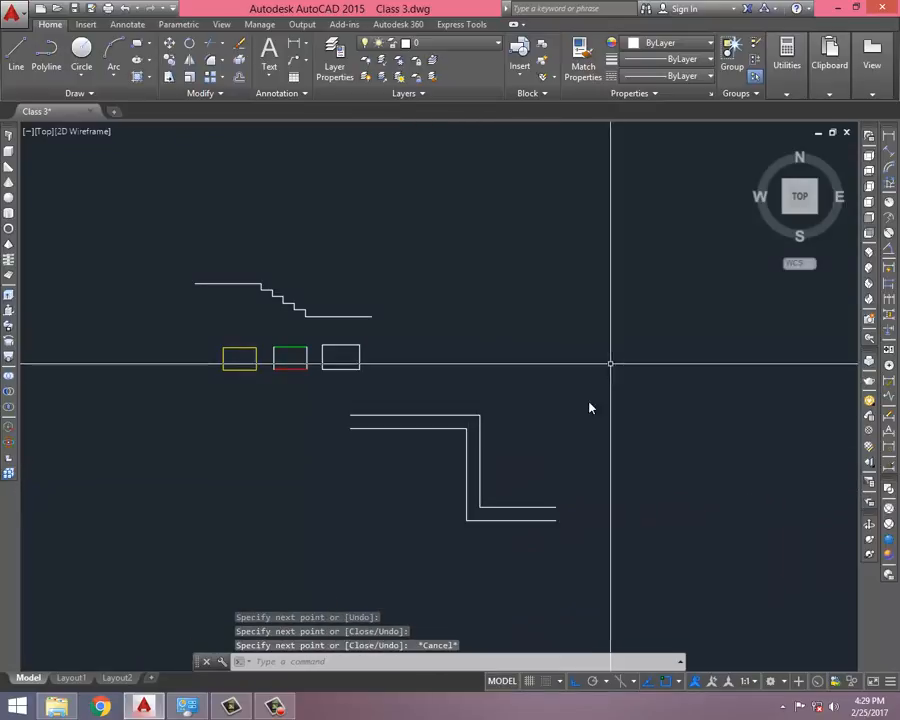
{"action": "middle_click_drag", "start_coordinate": [566, 444], "coordinate": [550, 396]}
{"action": "type", "text": "ml"}
{"action": "key", "text": "Return"}
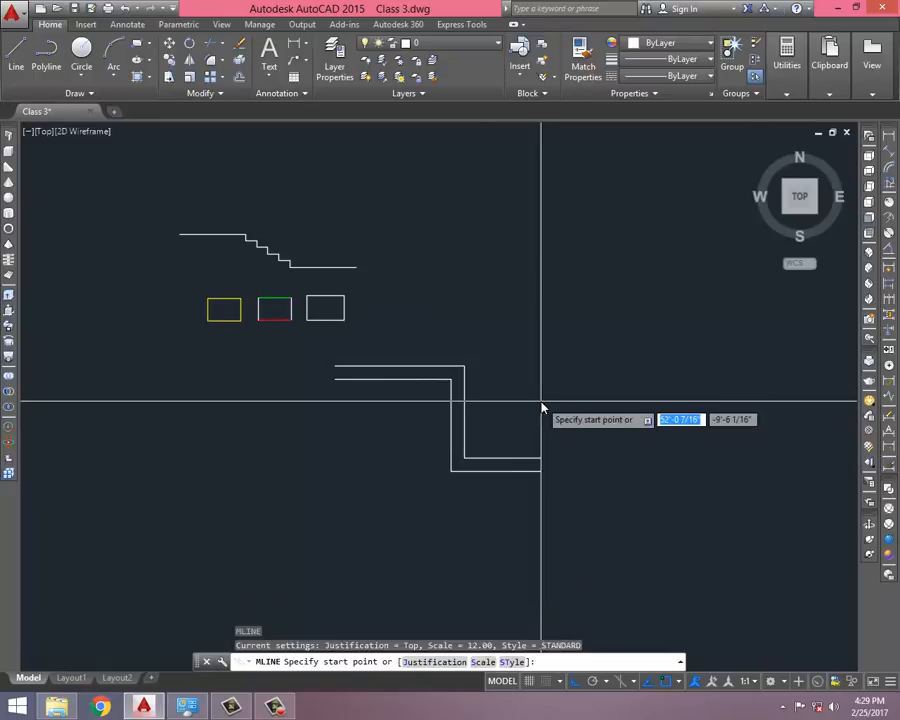
{"action": "left_click", "coordinate": [518, 382]}
{"action": "key", "text": "Escape"}
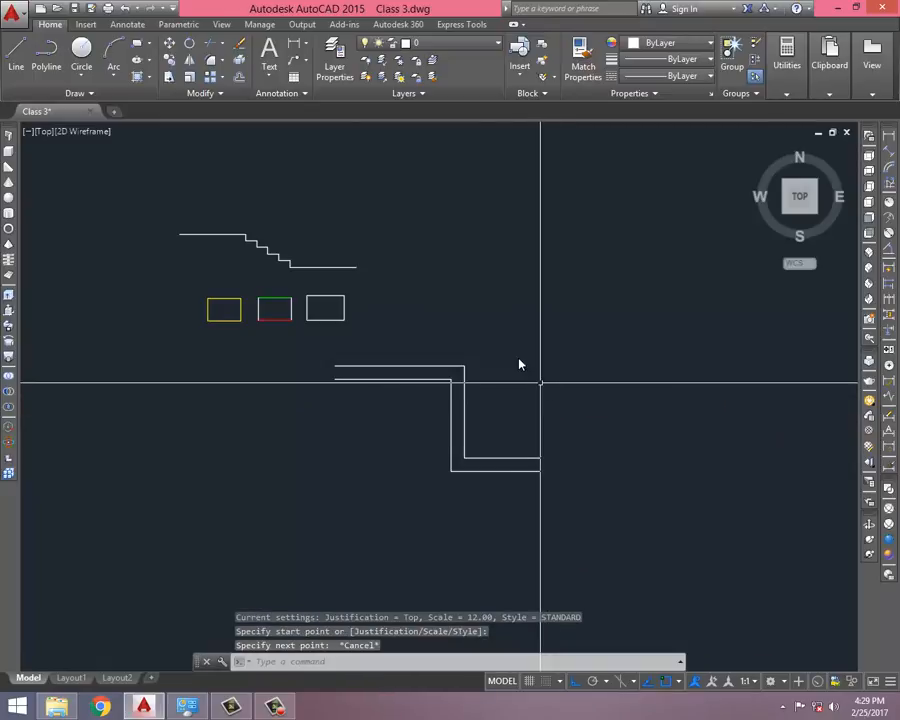
{"action": "type", "text": "ml"}
{"action": "key", "text": "Return"}
{"action": "left_click", "coordinate": [500, 348]}
{"action": "key", "text": "Escape"}
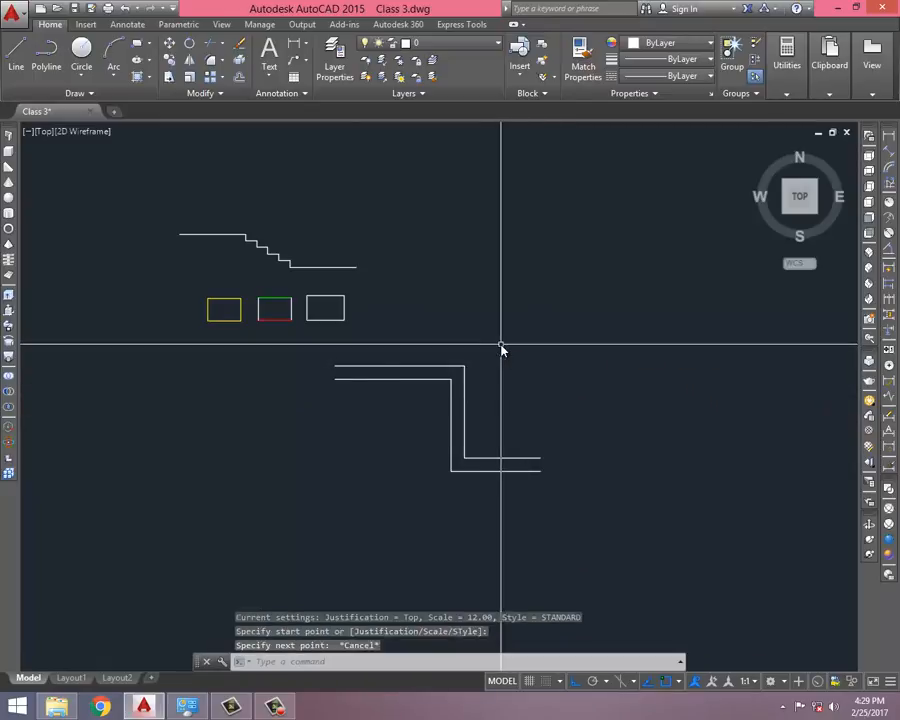
{"action": "key", "text": "Escape"}
Start the Multiline command and set its scale to 1.5
{"action": "type", "text": "ml"}
{"action": "key", "text": "Return"}
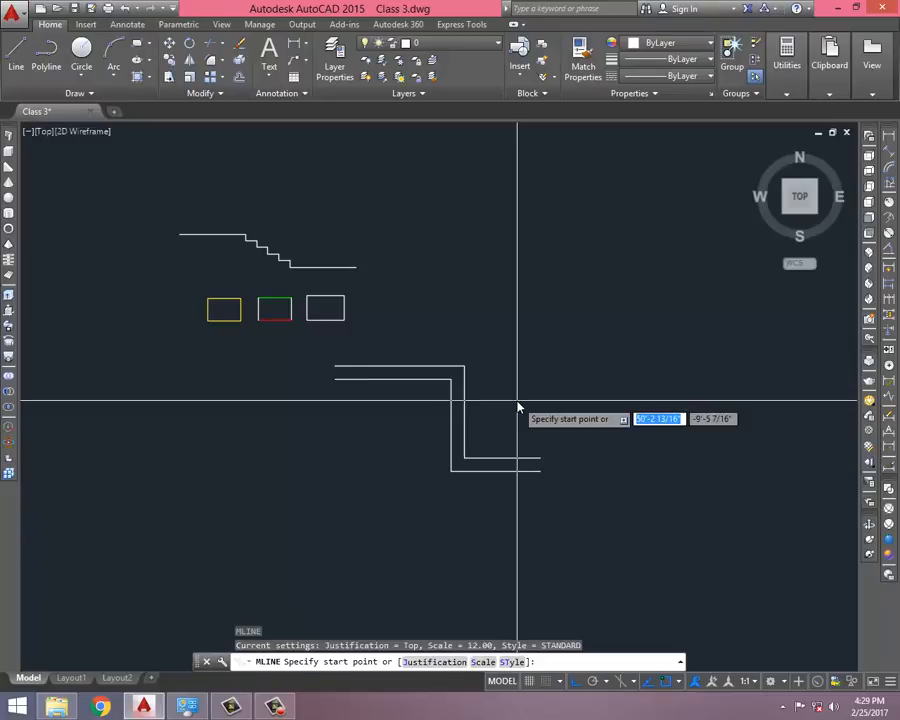
{"action": "type", "text": "s"}
{"action": "key", "text": "Return"}
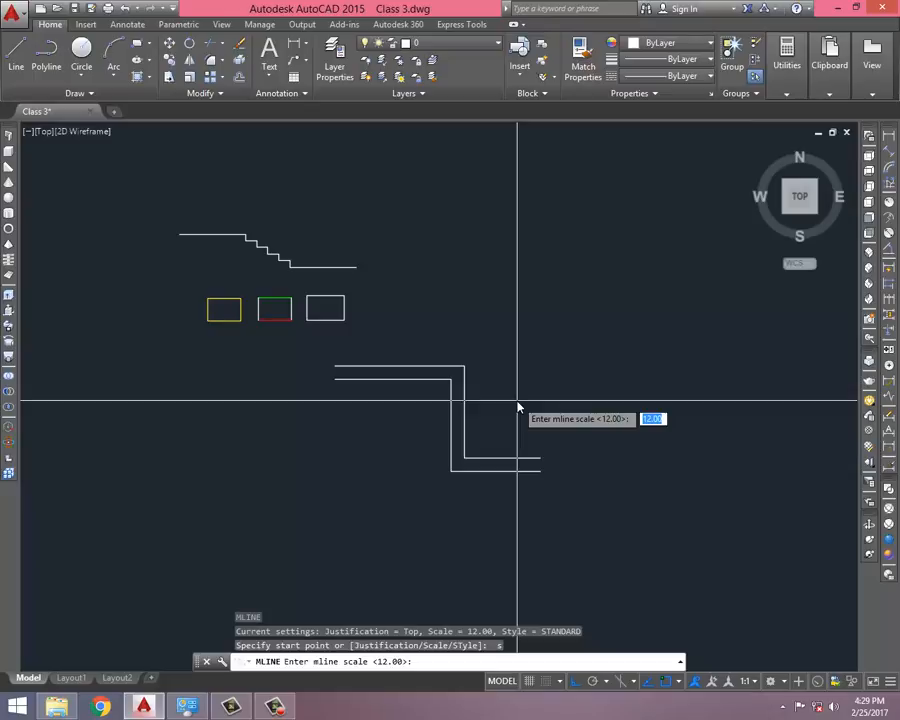
{"action": "type", "text": "1.5"}
{"action": "key", "text": "Return"}
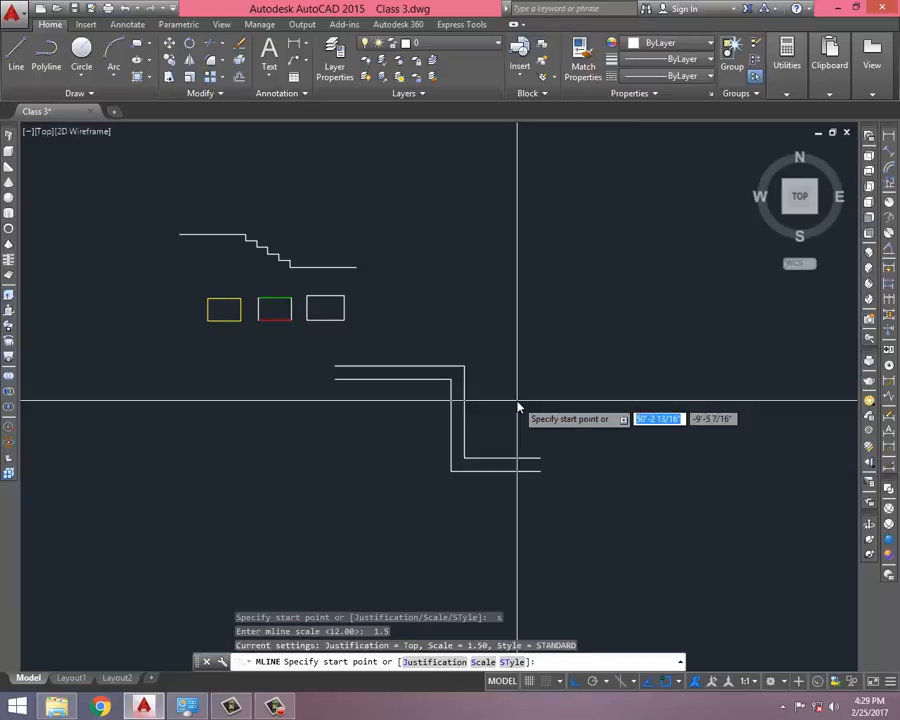
Draw a closed multiline rectangle, 30 wide and 20 high, to the right of the third rectangle
{"action": "scroll", "coordinate": [305, 325], "scroll_direction": "up", "scroll_amount": 10}
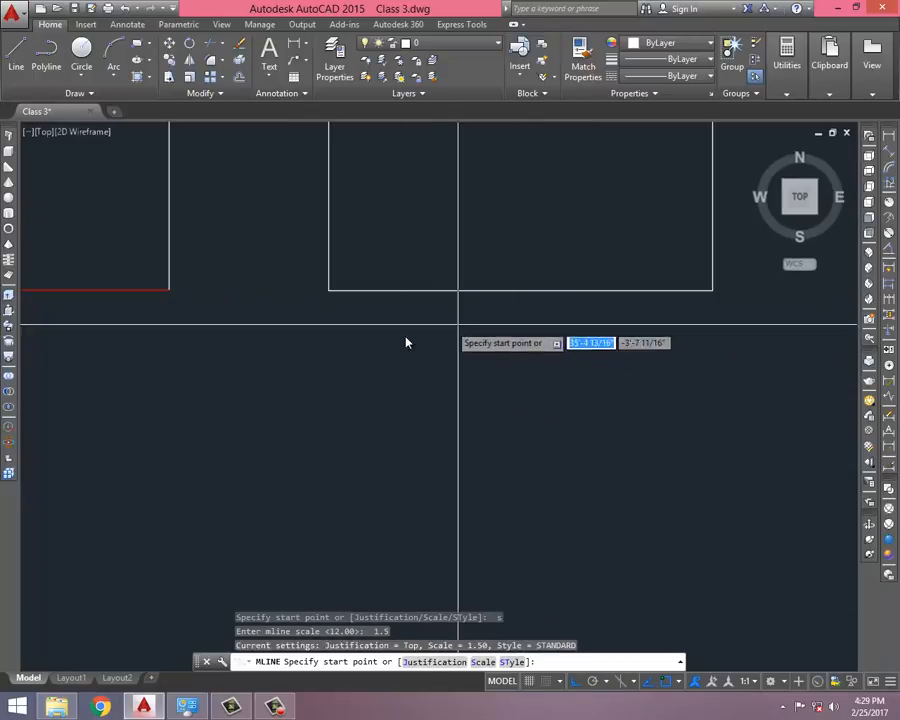
{"action": "scroll", "coordinate": [406, 342], "scroll_direction": "down", "scroll_amount": 6}
{"action": "scroll", "coordinate": [474, 299], "scroll_direction": "up", "scroll_amount": 4}
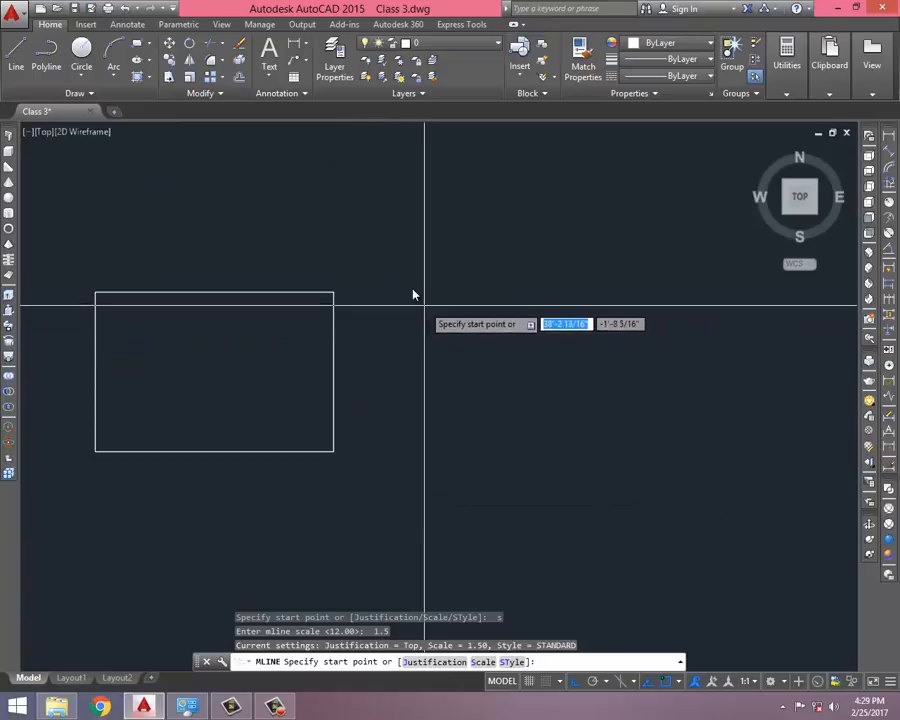
{"action": "left_click", "coordinate": [416, 297]}
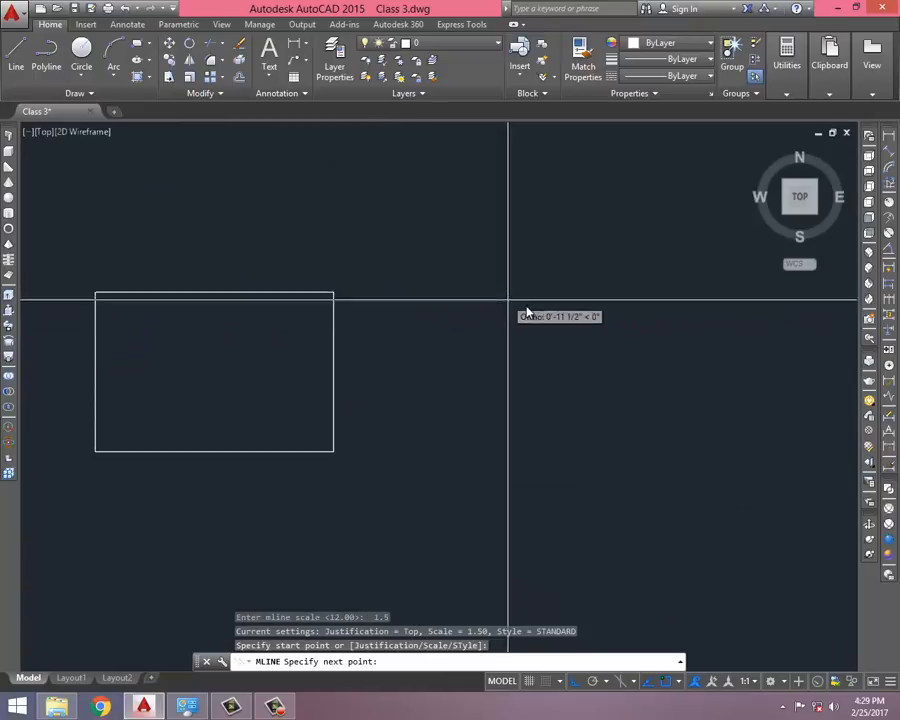
{"action": "type", "text": "3"}
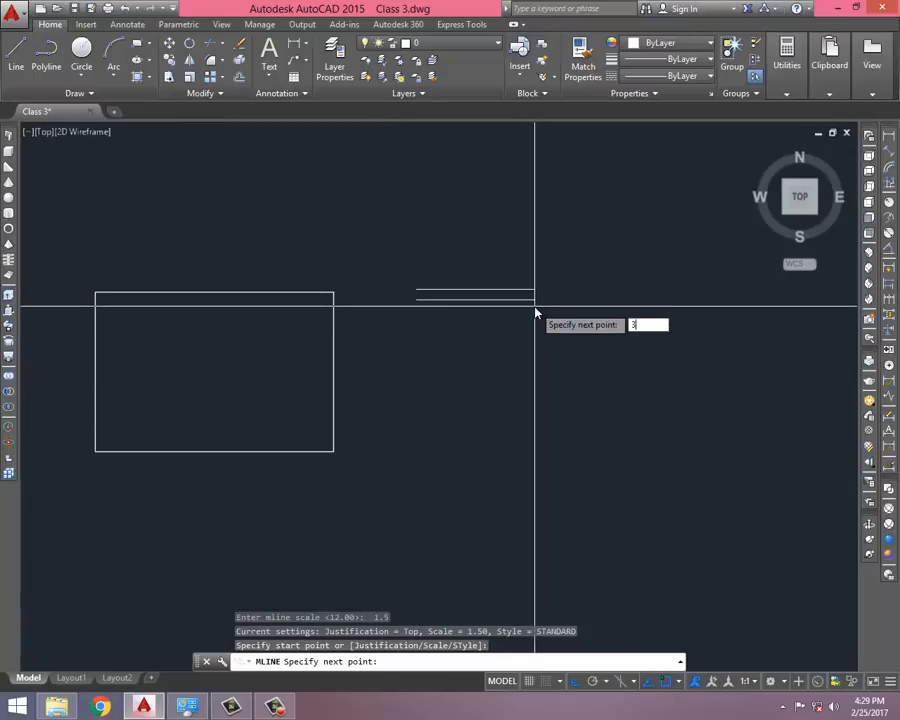
{"action": "type", "text": "0"}
{"action": "key", "text": "Return"}
{"action": "scroll", "coordinate": [444, 294], "scroll_direction": "down", "scroll_amount": 5}
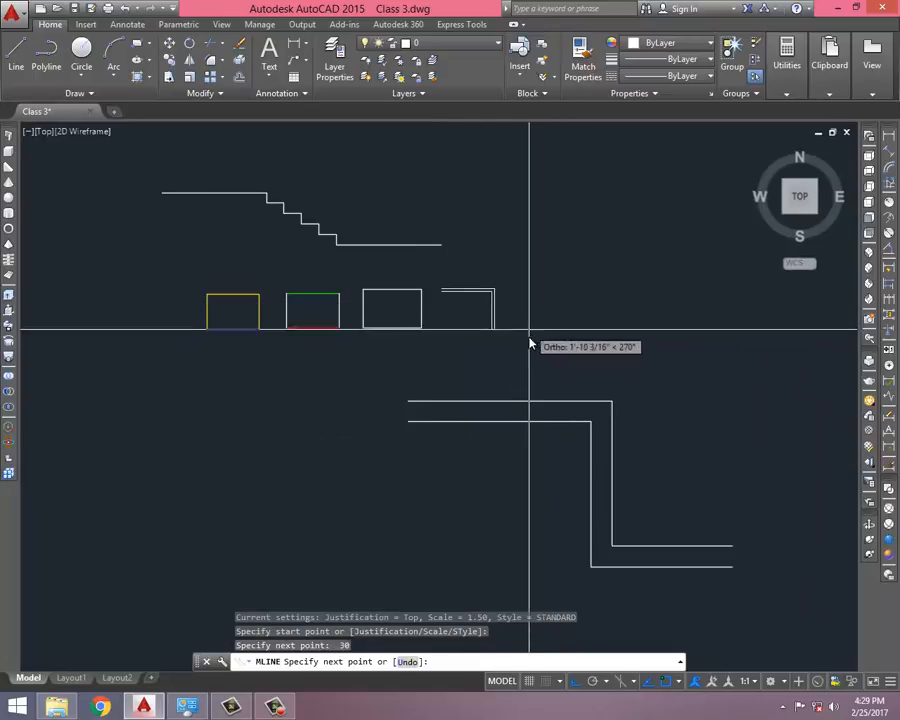
{"action": "scroll", "coordinate": [505, 343], "scroll_direction": "up", "scroll_amount": 5}
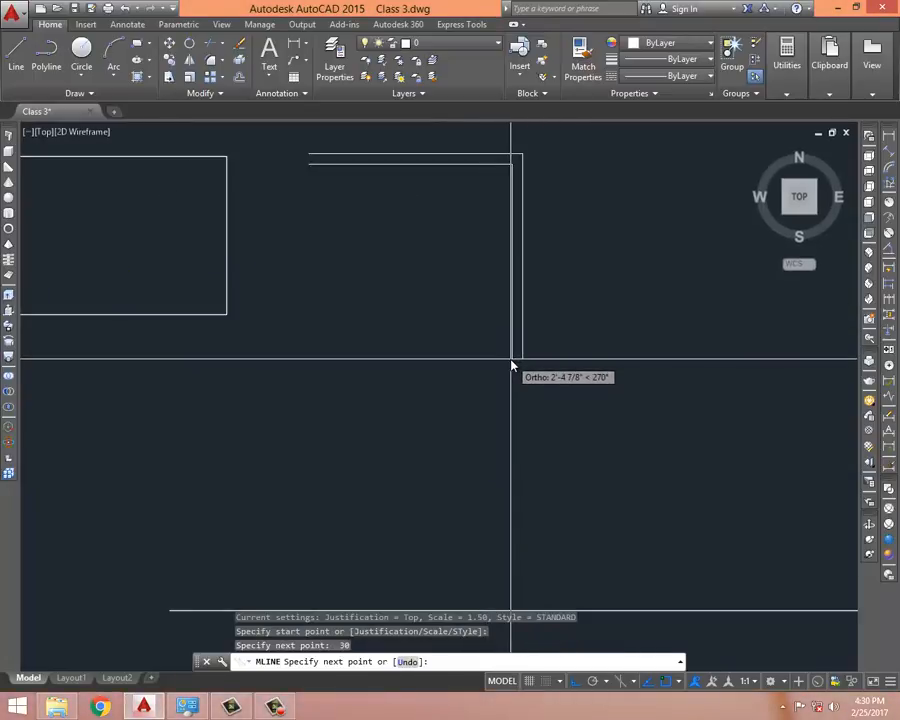
{"action": "type", "text": "20"}
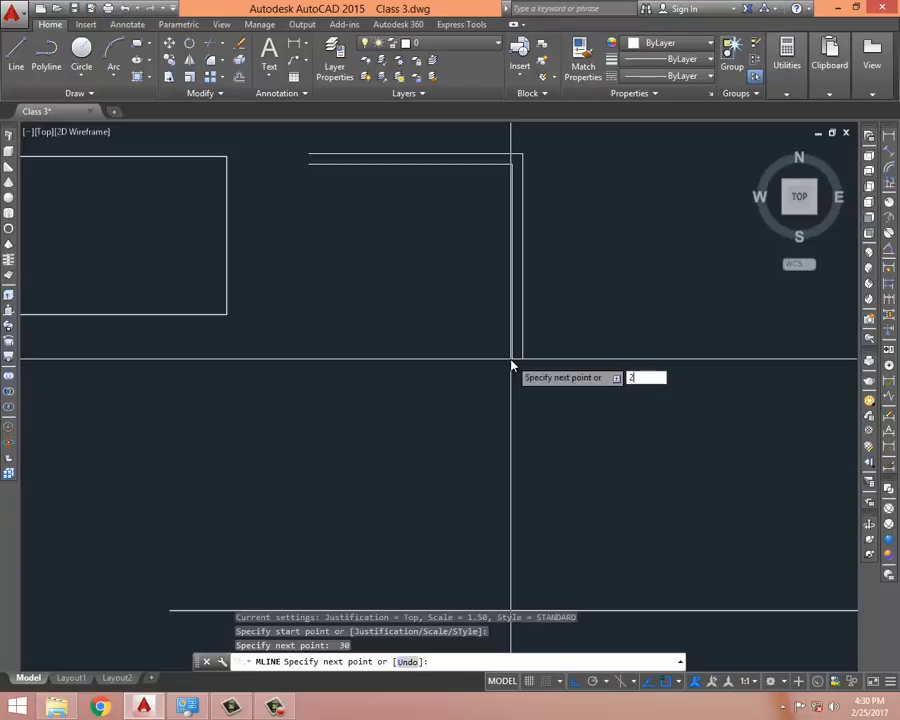
{"action": "key", "text": "Return"}
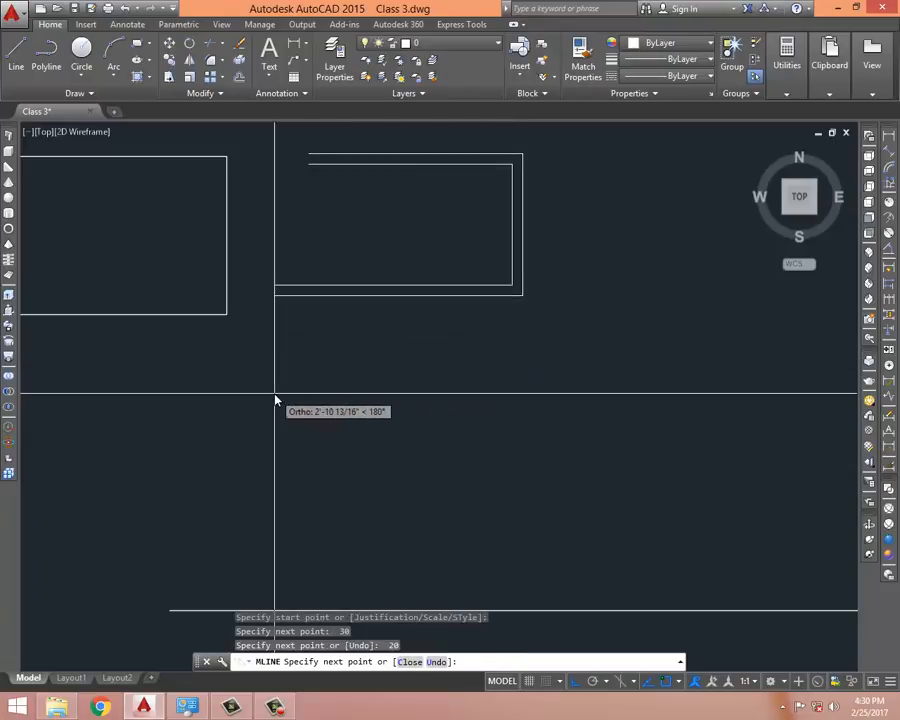
{"action": "type", "text": "30"}
{"action": "key", "text": "Return"}
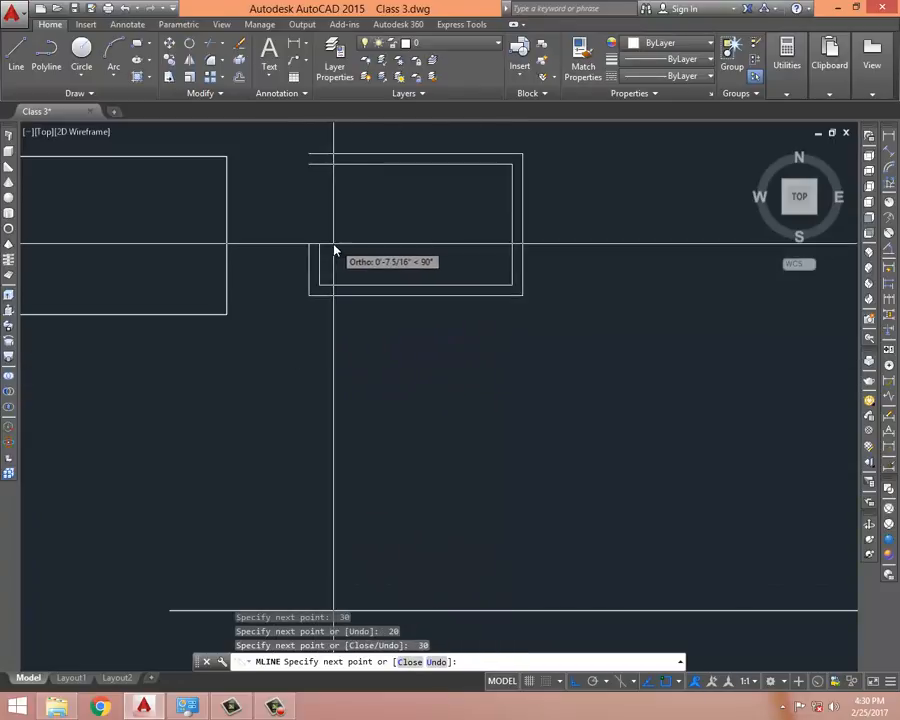
{"action": "type", "text": "c"}
{"action": "key", "text": "Return"}
Select the multiline rectangle by its outer edge twice to check whether it behaves as one object, clearing the selection each time
{"action": "middle_click_drag", "start_coordinate": [421, 227], "coordinate": [360, 335]}
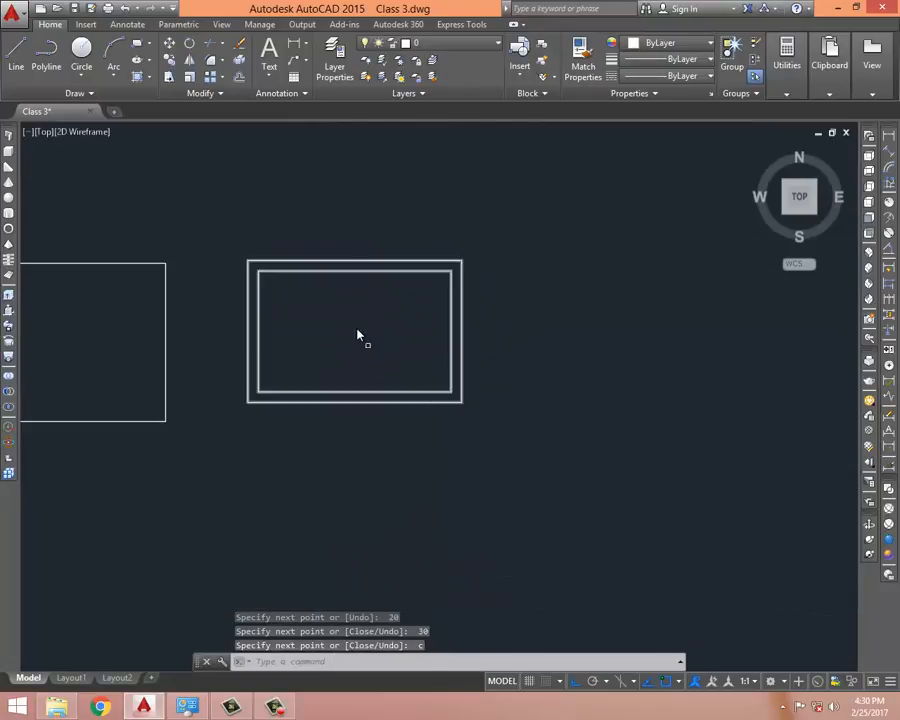
{"action": "left_click", "coordinate": [431, 262]}
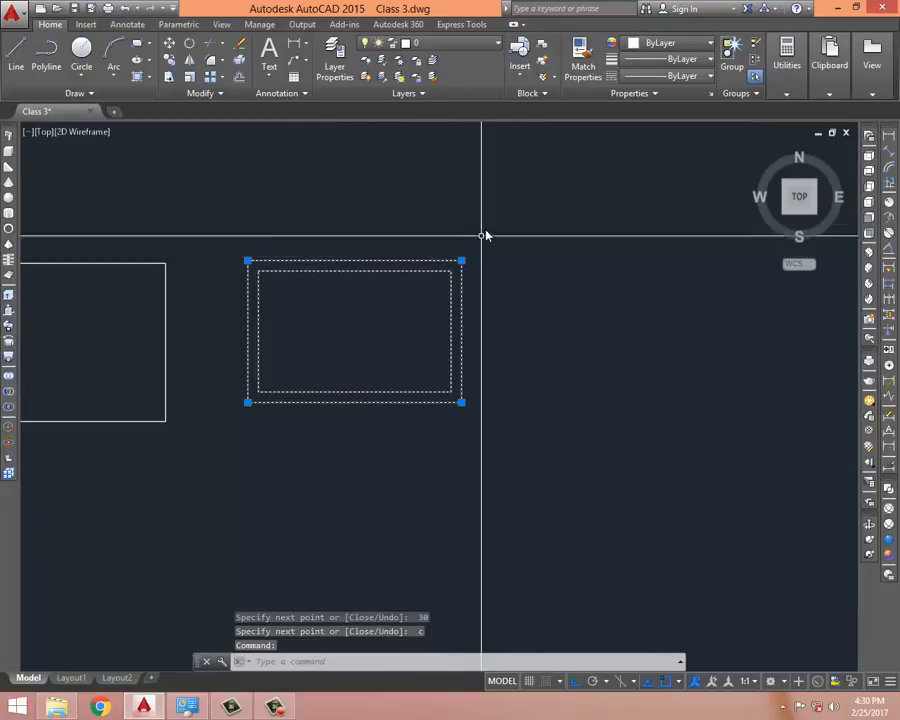
{"action": "middle_click_drag", "start_coordinate": [491, 211], "coordinate": [546, 242]}
{"action": "key", "text": "Escape"}
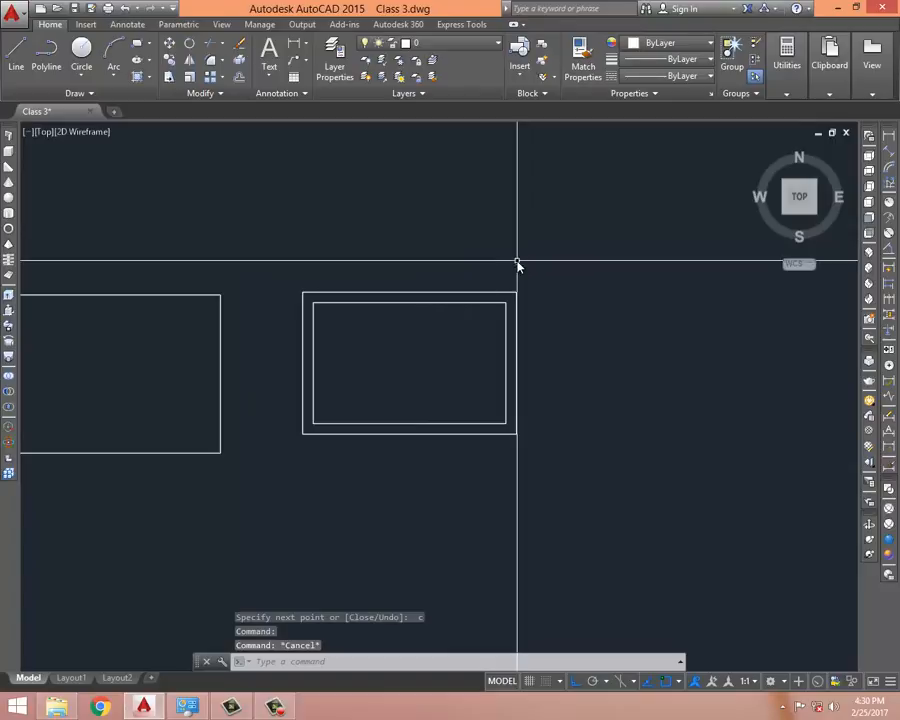
{"action": "middle_click_drag", "start_coordinate": [518, 260], "coordinate": [522, 193]}
{"action": "left_click", "coordinate": [509, 227]}
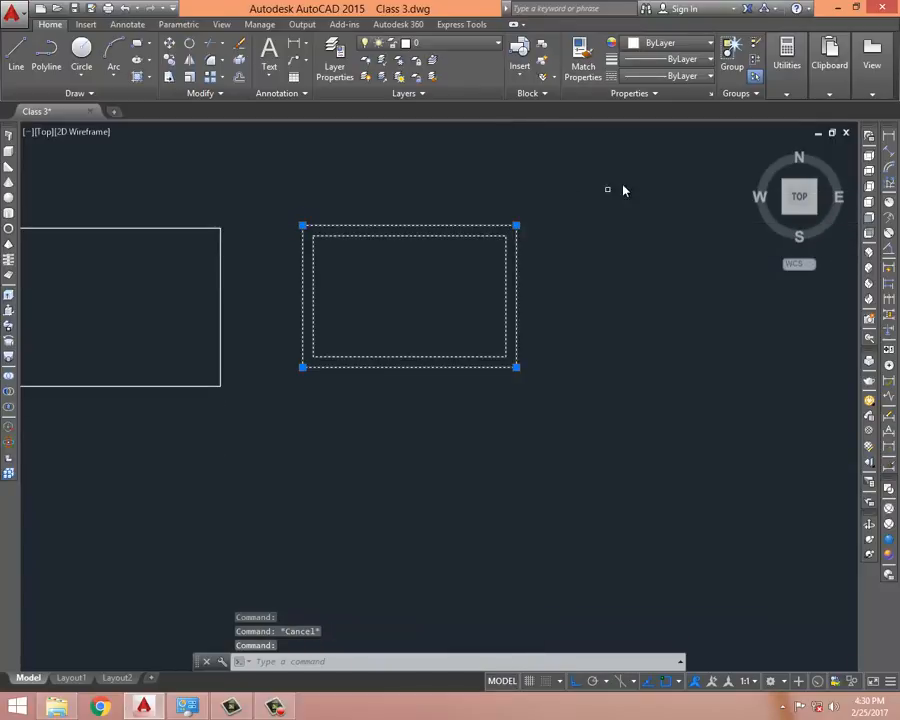
{"action": "middle_click_drag", "start_coordinate": [623, 191], "coordinate": [627, 207]}
{"action": "key", "text": "Escape"}
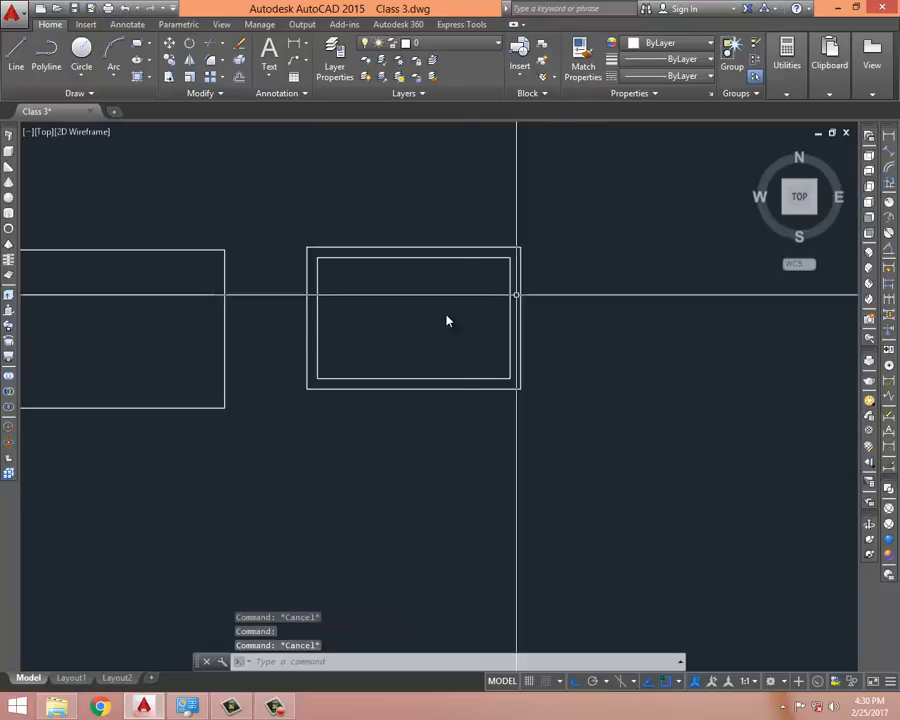
Select the multiline rectangle with a crossing window over its upper side and clear the selection
{"action": "middle_click_drag", "start_coordinate": [587, 216], "coordinate": [589, 230]}
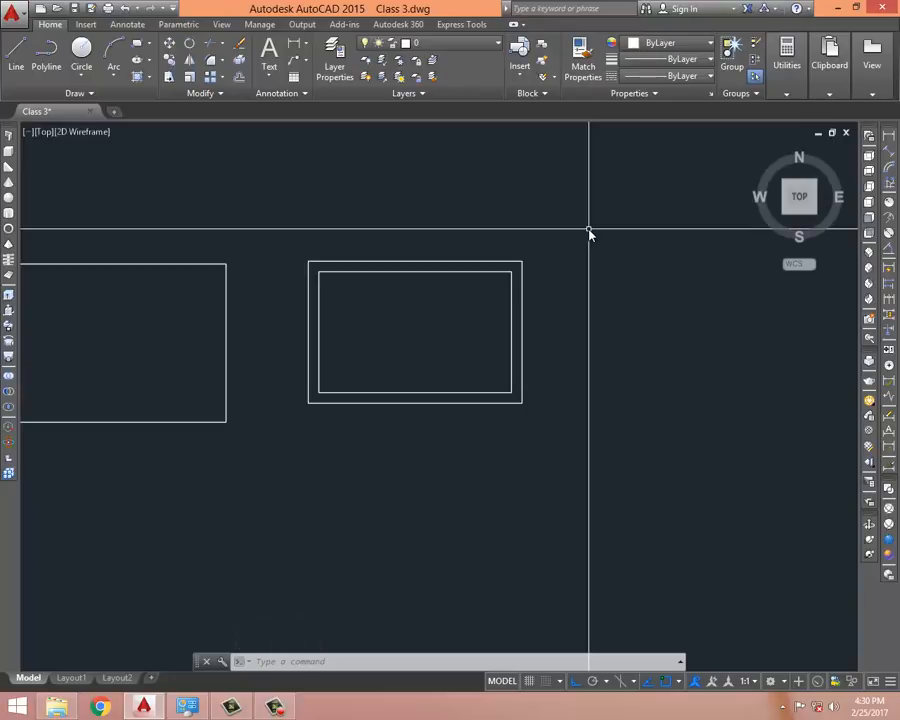
{"action": "left_click", "coordinate": [496, 213]}
{"action": "left_click", "coordinate": [436, 305]}
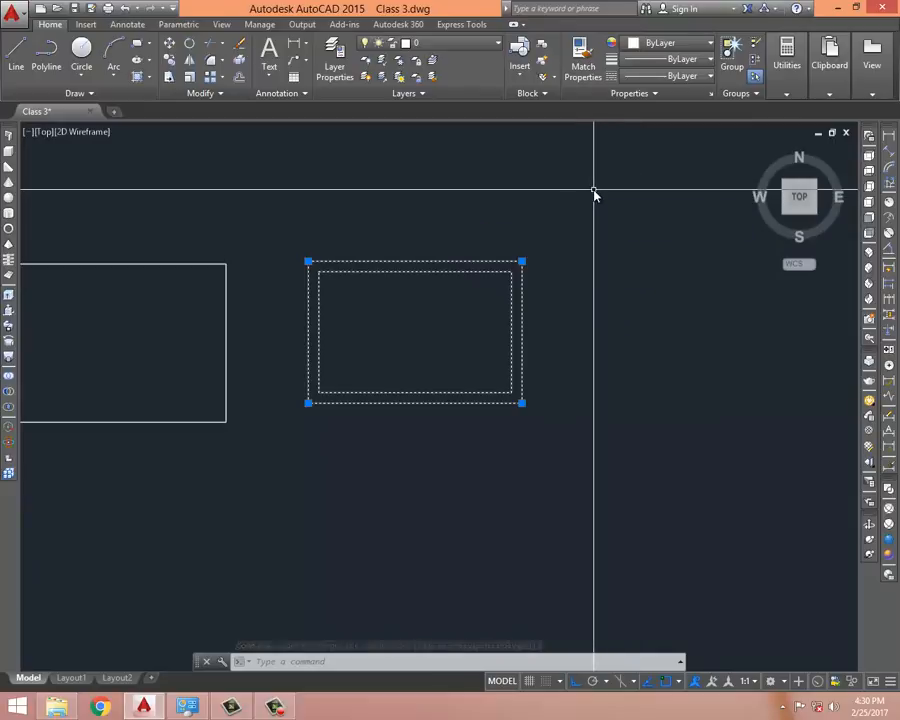
{"action": "key", "text": "Escape"}
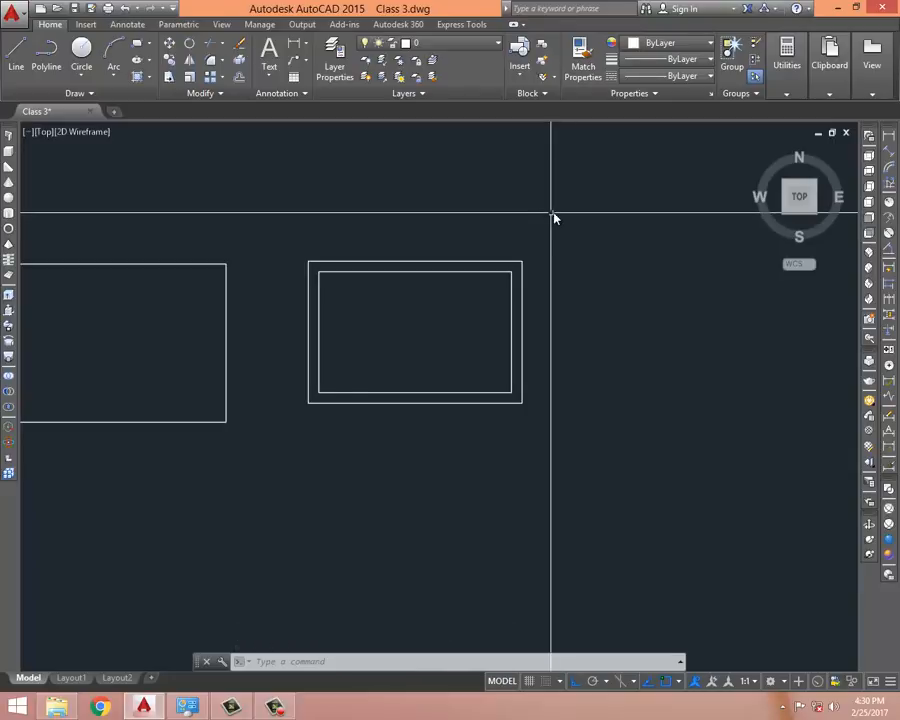
Examine the multiline rectangle beside the line-drawn and Rectangle-command rectangles and the wider Z-shaped multiline
{"action": "scroll", "coordinate": [448, 267], "scroll_direction": "down", "scroll_amount": 5}
{"action": "mouse_move", "coordinate": [467, 231]}
{"action": "middle_mouse_down"}
{"action": "mouse_move", "coordinate": [479, 300]}
{"action": "mouse_move", "coordinate": [540, 109]}
{"action": "middle_mouse_up"}
{"action": "scroll", "coordinate": [480, 277], "scroll_direction": "down", "scroll_amount": 4}
{"action": "scroll", "coordinate": [486, 283], "scroll_direction": "up", "scroll_amount": 4}
{"action": "mouse_move", "coordinate": [479, 302]}
{"action": "middle_mouse_down"}
{"action": "mouse_move", "coordinate": [416, 374]}
{"action": "mouse_move", "coordinate": [295, 482]}
{"action": "middle_mouse_up"}
{"action": "scroll", "coordinate": [405, 352], "scroll_direction": "down", "scroll_amount": 1}
{"action": "scroll", "coordinate": [344, 348], "scroll_direction": "up", "scroll_amount": 3}
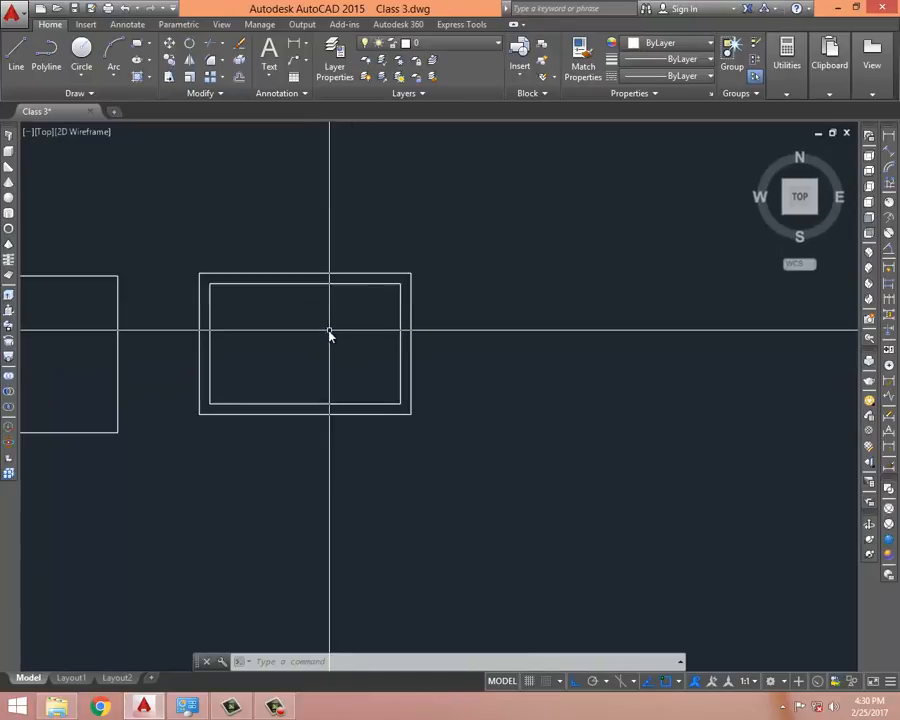
{"action": "middle_click_drag", "start_coordinate": [318, 334], "coordinate": [541, 298]}
{"action": "scroll", "coordinate": [541, 298], "scroll_direction": "down", "scroll_amount": 1}
{"action": "middle_click_drag", "start_coordinate": [512, 230], "coordinate": [504, 227]}
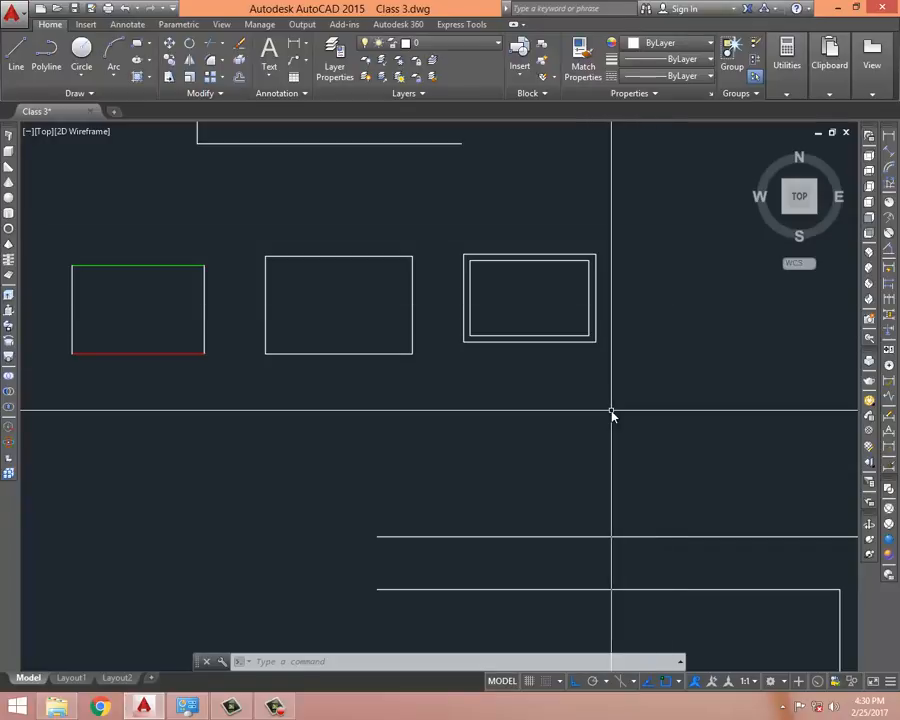
Draw an open multiline at scale 2, stepping through a U-shaped dip, just below the multiline rectangle
{"action": "type", "text": "ml"}
{"action": "key", "text": "Return"}
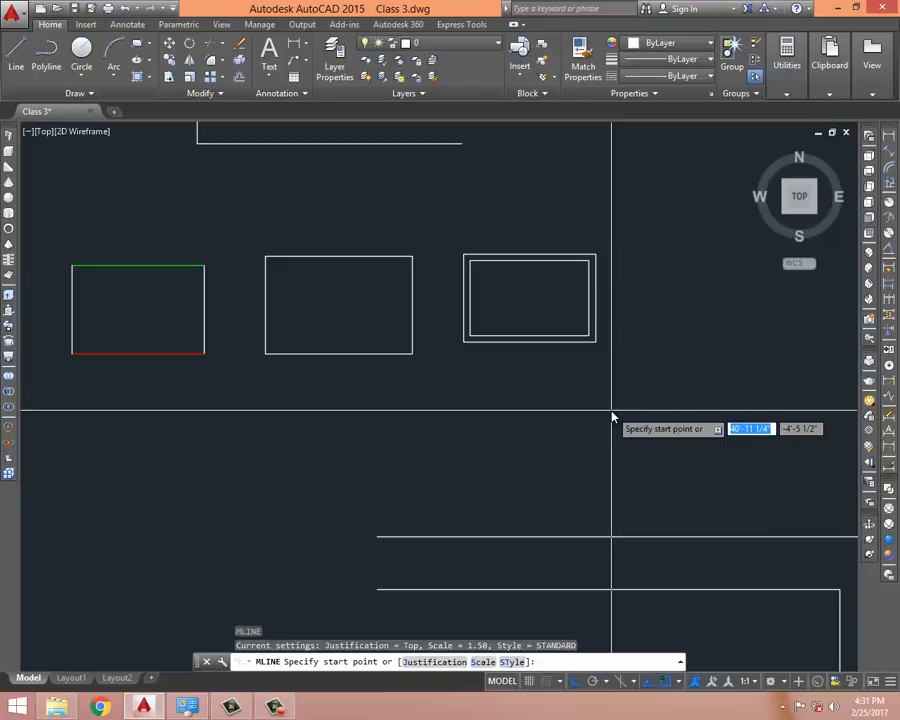
{"action": "type", "text": "s"}
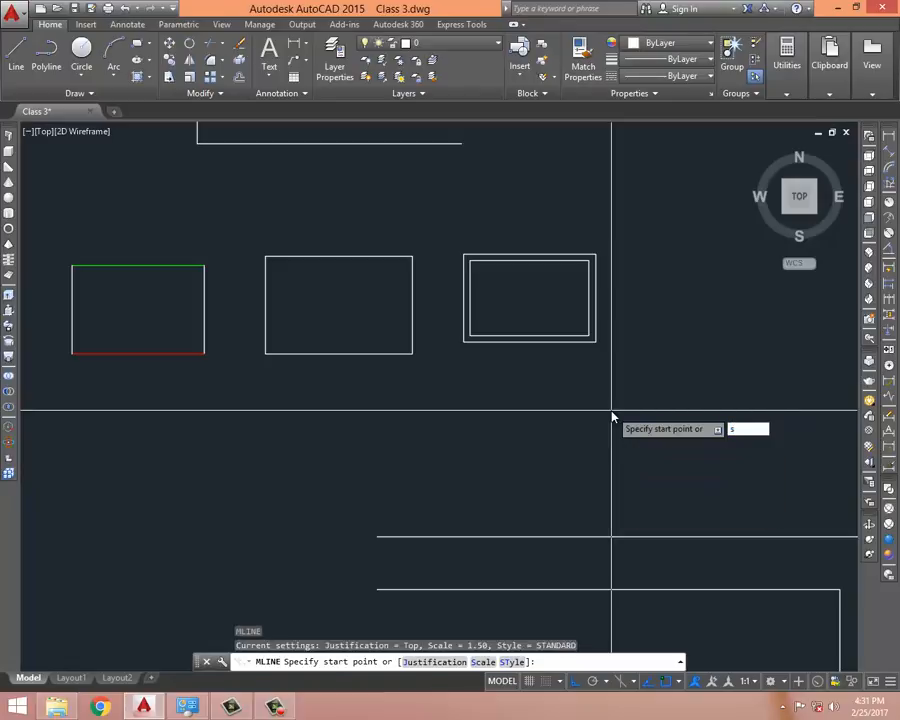
{"action": "key", "text": "Return"}
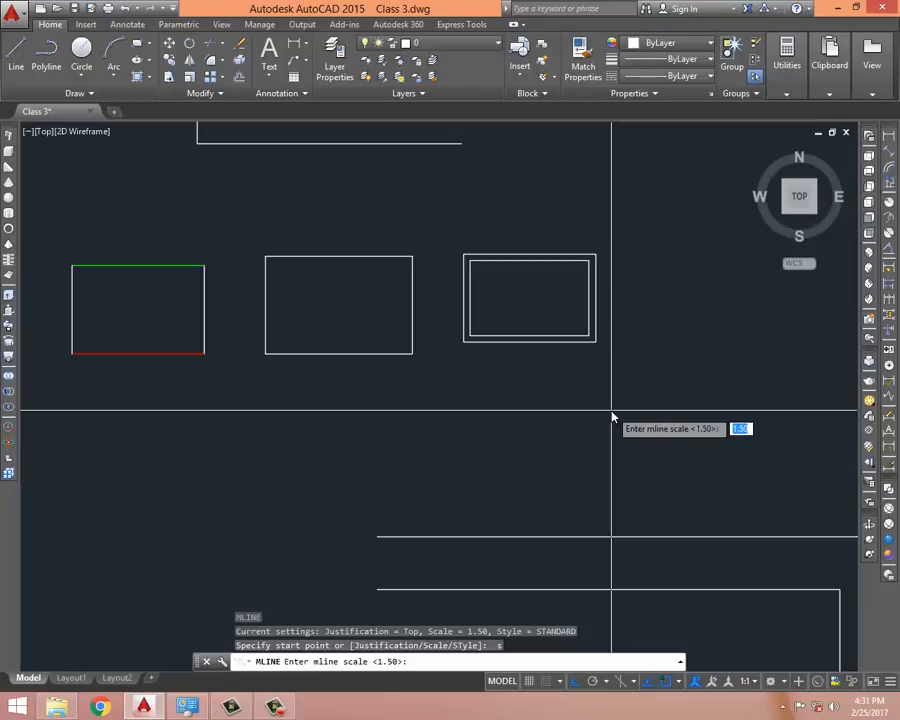
{"action": "type", "text": "2"}
{"action": "key", "text": "Return"}
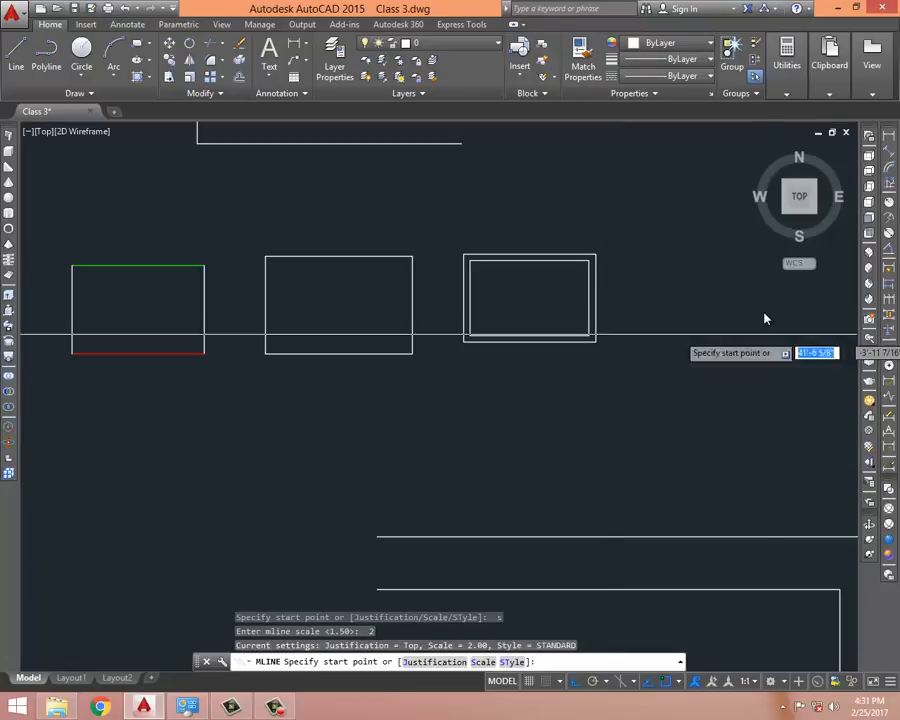
{"action": "left_click", "coordinate": [426, 404]}
{"action": "left_click", "coordinate": [534, 405]}
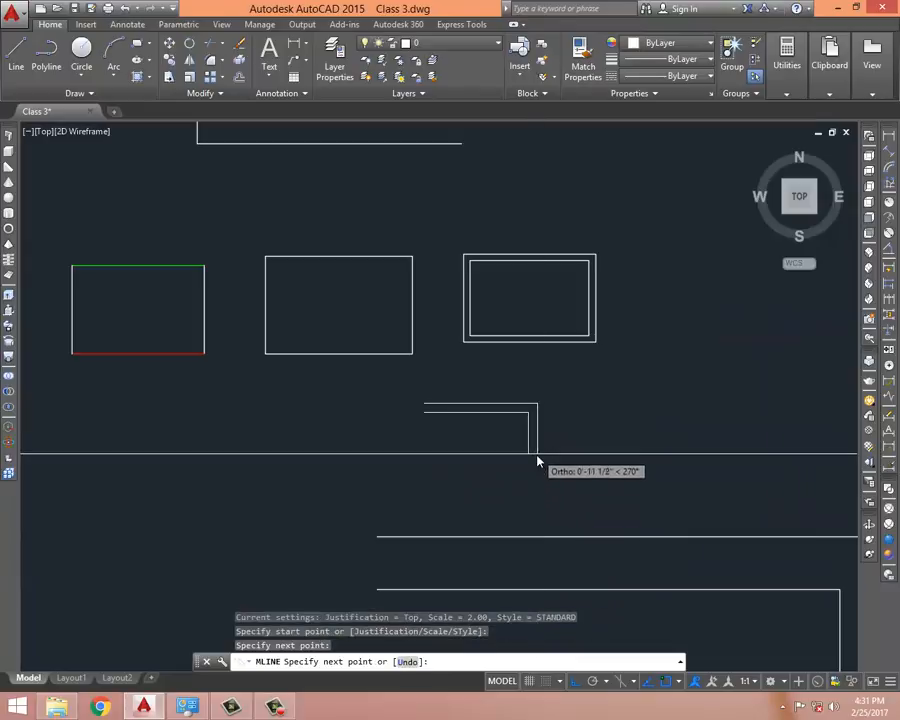
{"action": "left_click", "coordinate": [540, 455]}
{"action": "left_click", "coordinate": [594, 458]}
{"action": "left_click", "coordinate": [596, 408]}
{"action": "left_click", "coordinate": [690, 408]}
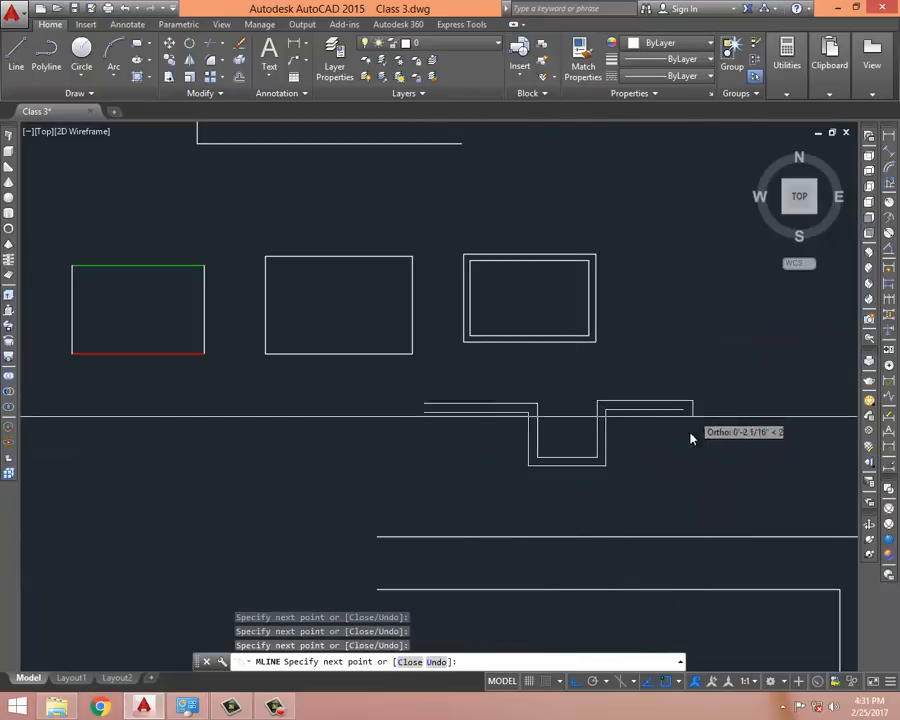
{"action": "key", "text": "Escape"}
Delete the wide Z-shaped multiline below the row of rectangles
{"action": "middle_click_drag", "start_coordinate": [708, 406], "coordinate": [642, 396]}
{"action": "scroll", "coordinate": [151, 326], "scroll_direction": "down", "scroll_amount": 5}
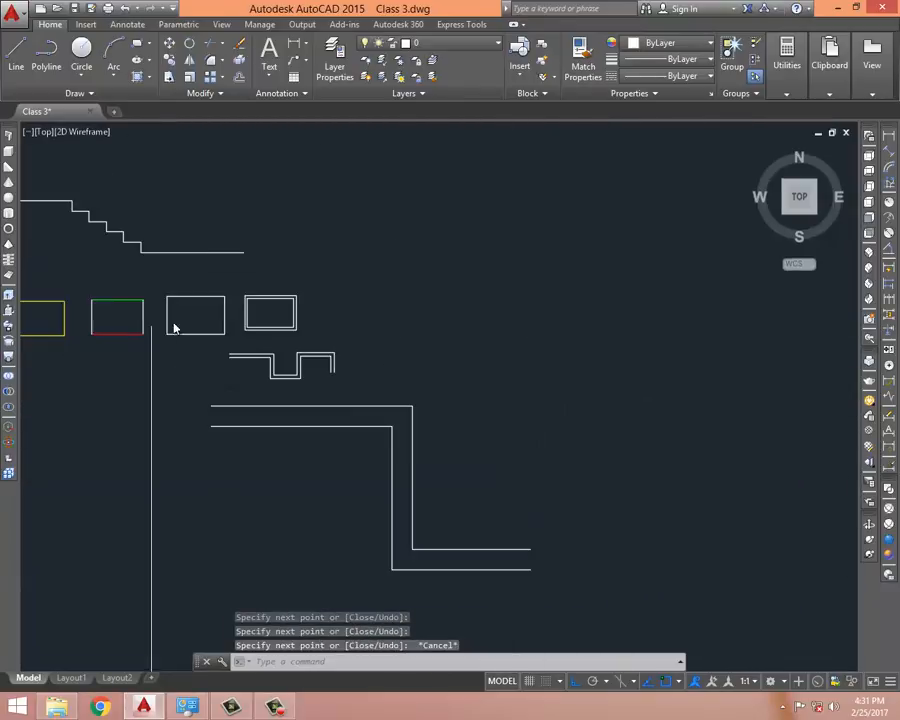
{"action": "mouse_move", "coordinate": [345, 316]}
{"action": "middle_mouse_down"}
{"action": "mouse_move", "coordinate": [453, 327]}
{"action": "mouse_move", "coordinate": [577, 322]}
{"action": "middle_mouse_up"}
{"action": "middle_click_drag", "start_coordinate": [468, 332], "coordinate": [446, 233]}
{"action": "scroll", "coordinate": [442, 219], "scroll_direction": "down", "scroll_amount": 1}
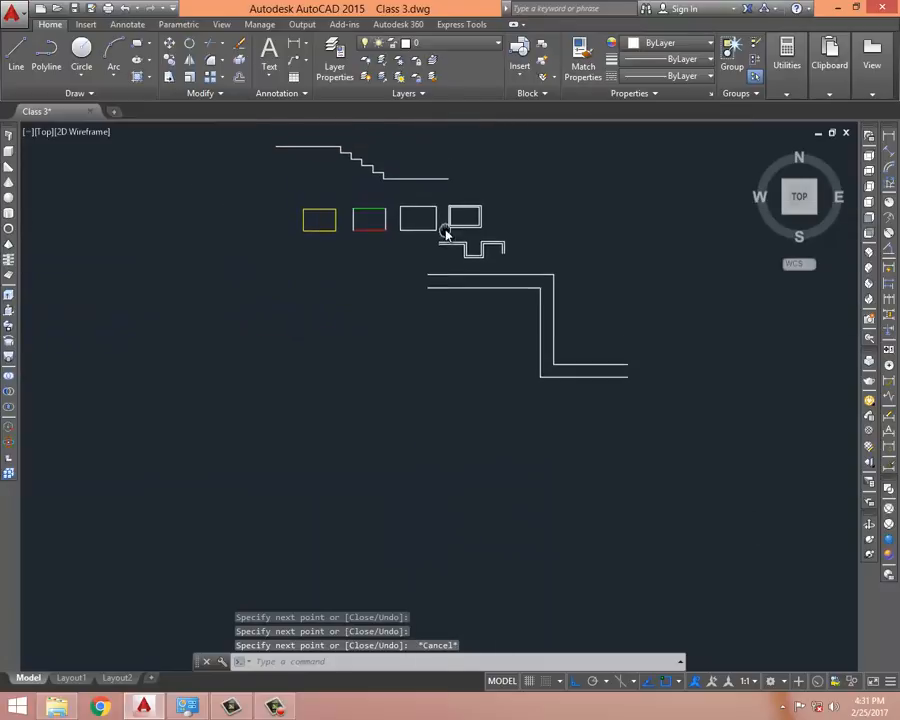
{"action": "scroll", "coordinate": [416, 211], "scroll_direction": "up", "scroll_amount": 2}
{"action": "middle_click_drag", "start_coordinate": [412, 321], "coordinate": [404, 280]}
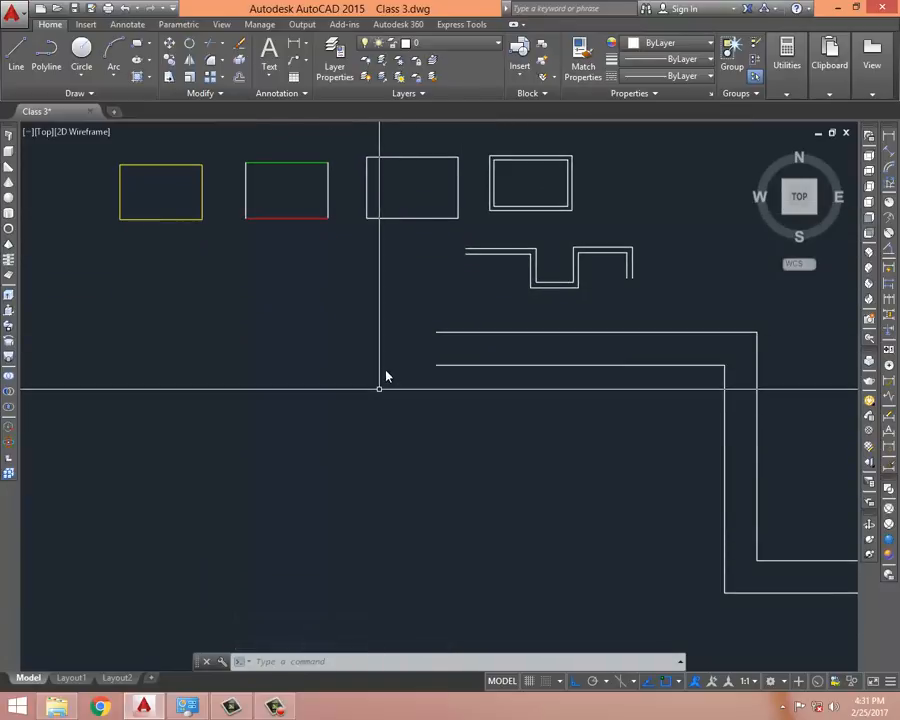
{"action": "scroll", "coordinate": [377, 306], "scroll_direction": "down", "scroll_amount": 5}
{"action": "left_click", "coordinate": [577, 337]}
{"action": "left_click", "coordinate": [554, 416]}
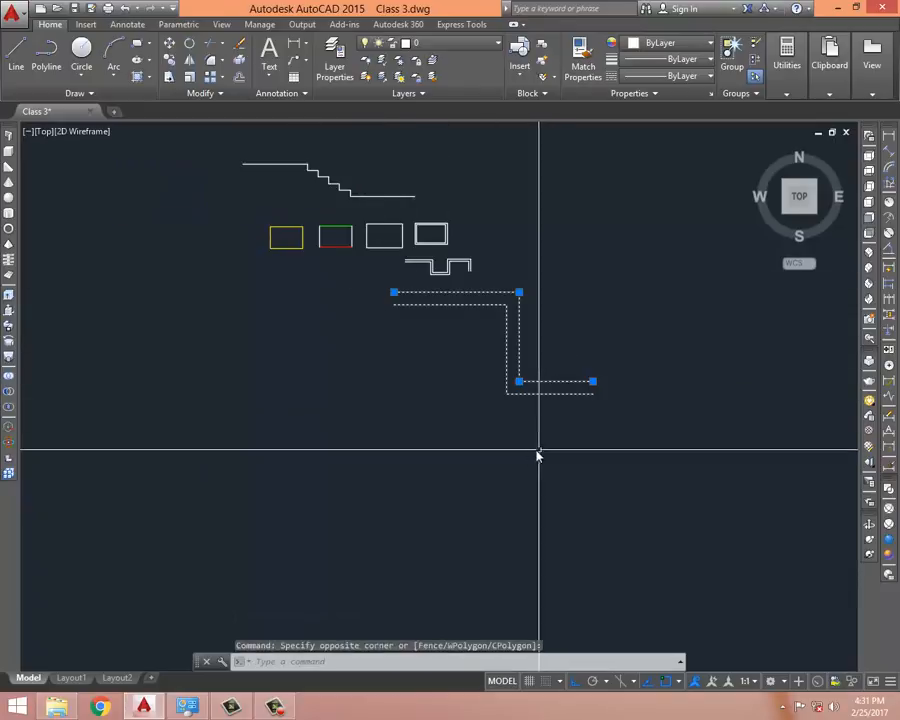
{"action": "key", "text": "Delete"}
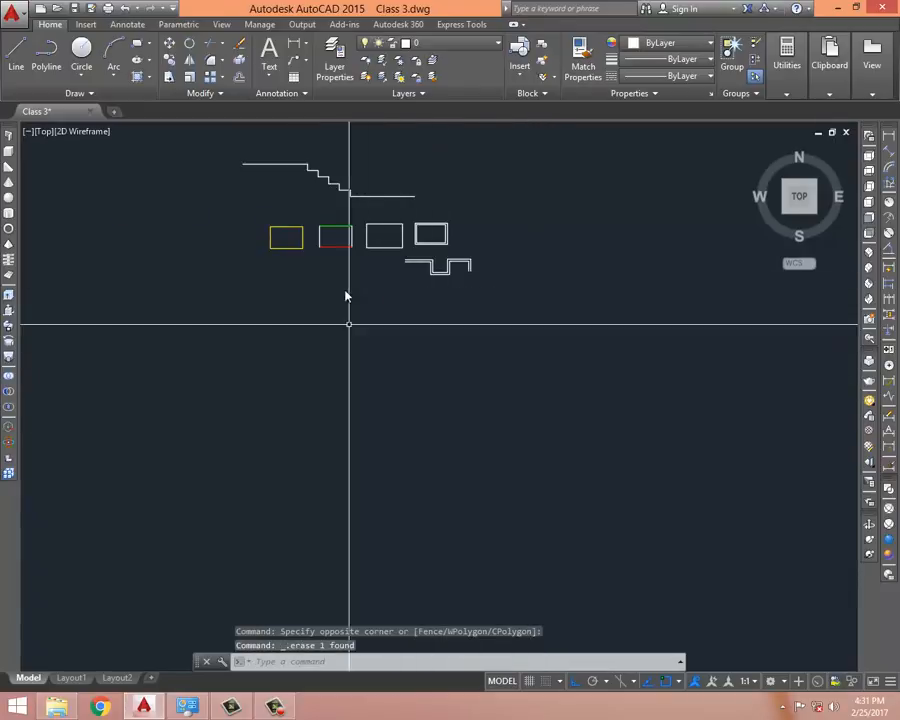
Draw a horizontal construction line below the rectangles and the stepped multiline
{"action": "scroll", "coordinate": [342, 284], "scroll_direction": "up", "scroll_amount": 1}
{"action": "mouse_move", "coordinate": [342, 284]}
{"action": "middle_mouse_down"}
{"action": "mouse_move", "coordinate": [345, 343]}
{"action": "mouse_move", "coordinate": [380, 402]}
{"action": "mouse_move", "coordinate": [389, 395]}
{"action": "middle_mouse_up"}
{"action": "scroll", "coordinate": [347, 355], "scroll_direction": "up", "scroll_amount": 1}
{"action": "scroll", "coordinate": [348, 376], "scroll_direction": "down", "scroll_amount": 1}
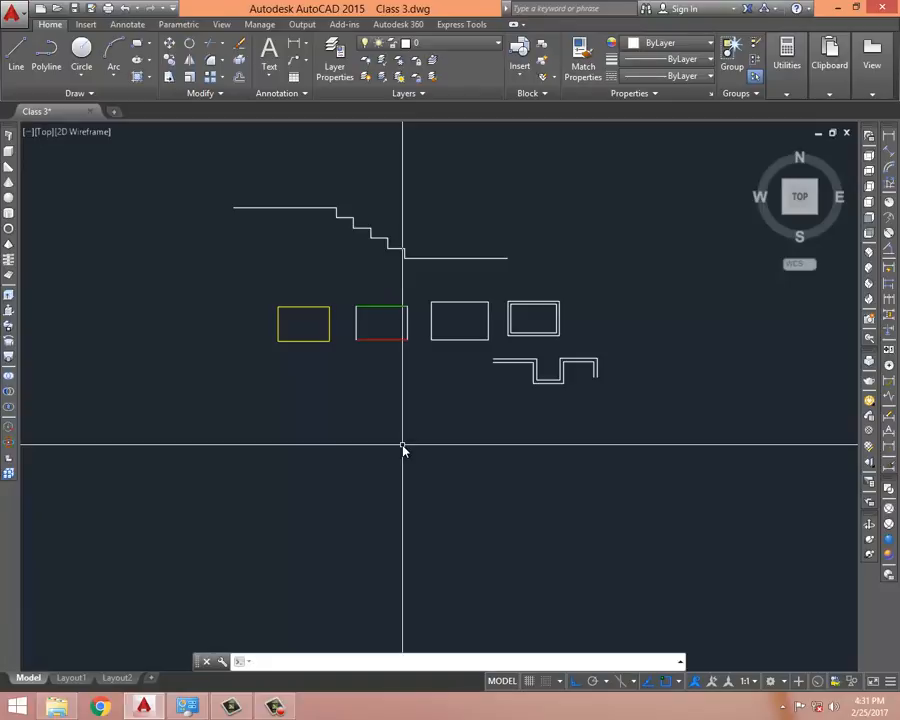
{"action": "type", "text": "xl"}
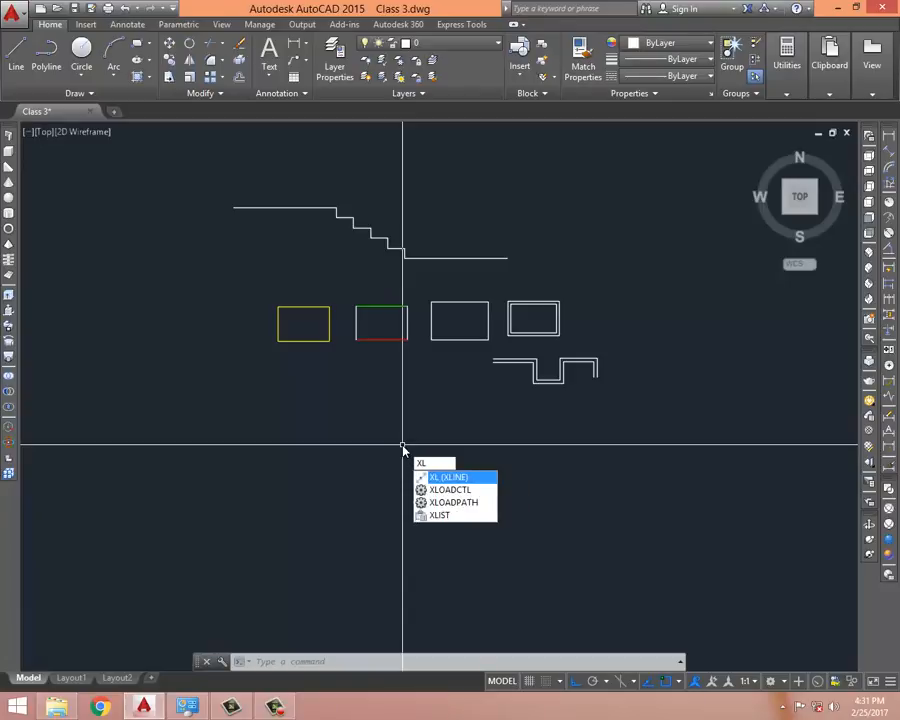
{"action": "key", "text": "Return"}
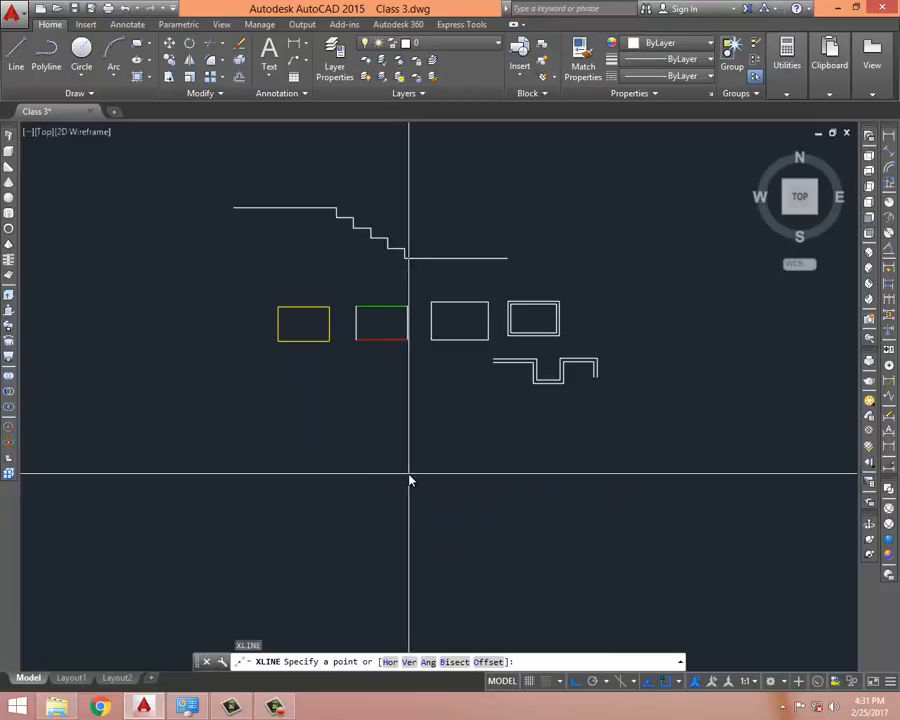
{"action": "left_click", "coordinate": [409, 474]}
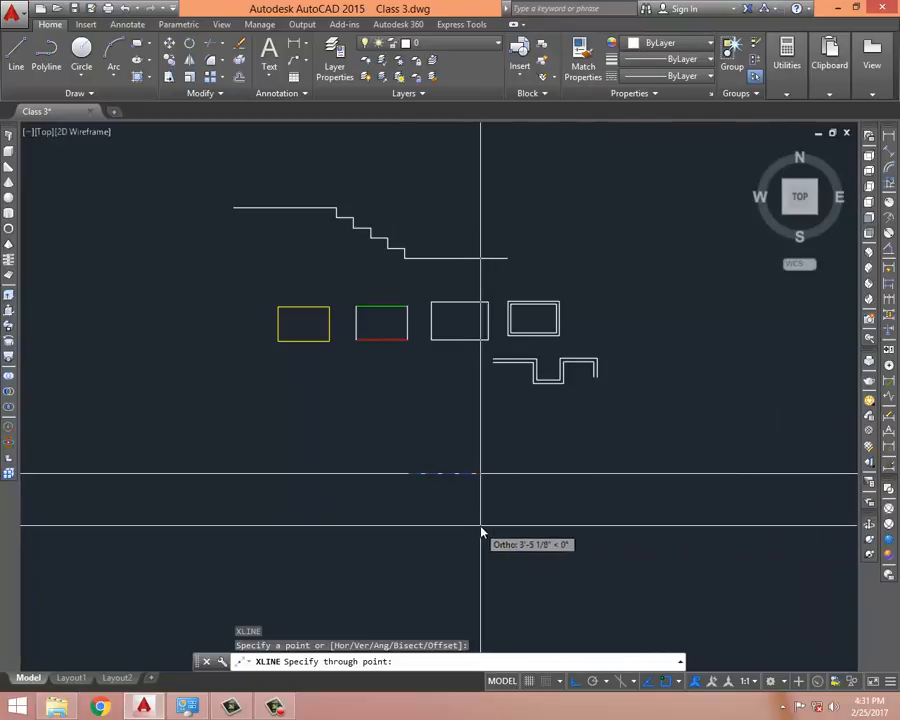
{"action": "left_click", "coordinate": [755, 510]}
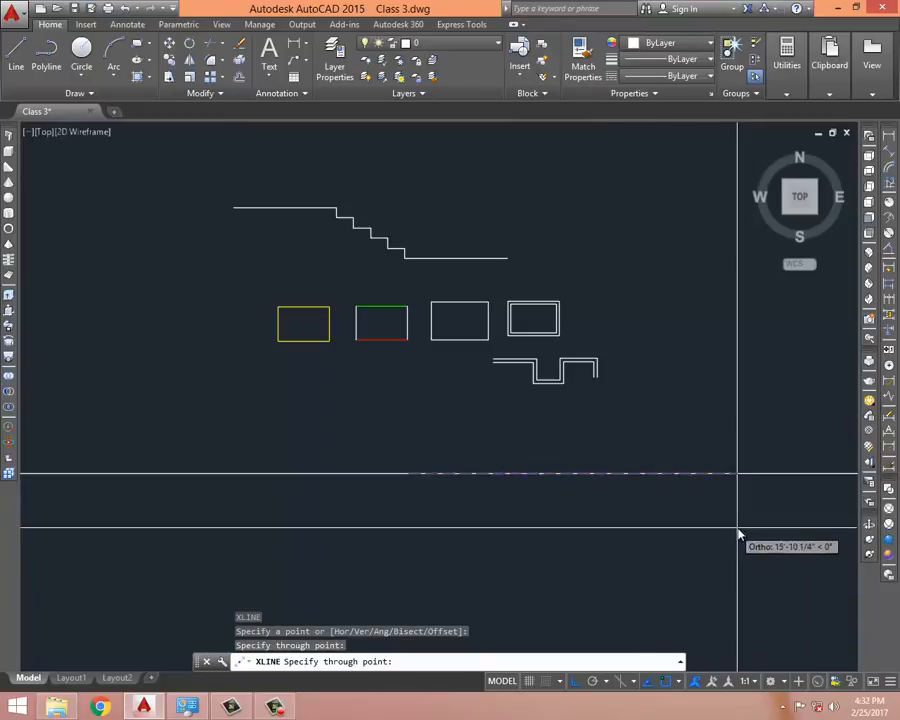
{"action": "left_click", "coordinate": [778, 538]}
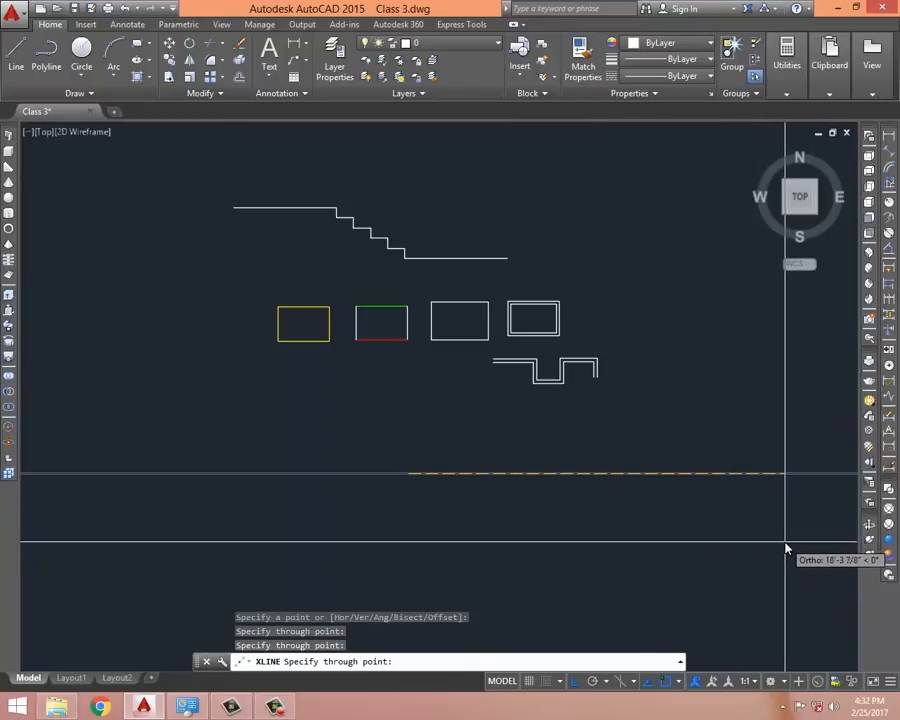
{"action": "key", "text": "Return"}
Draw a vertical construction line to the right of all the shapes, crossing the horizontal one
{"action": "scroll", "coordinate": [416, 304], "scroll_direction": "down", "scroll_amount": 5}
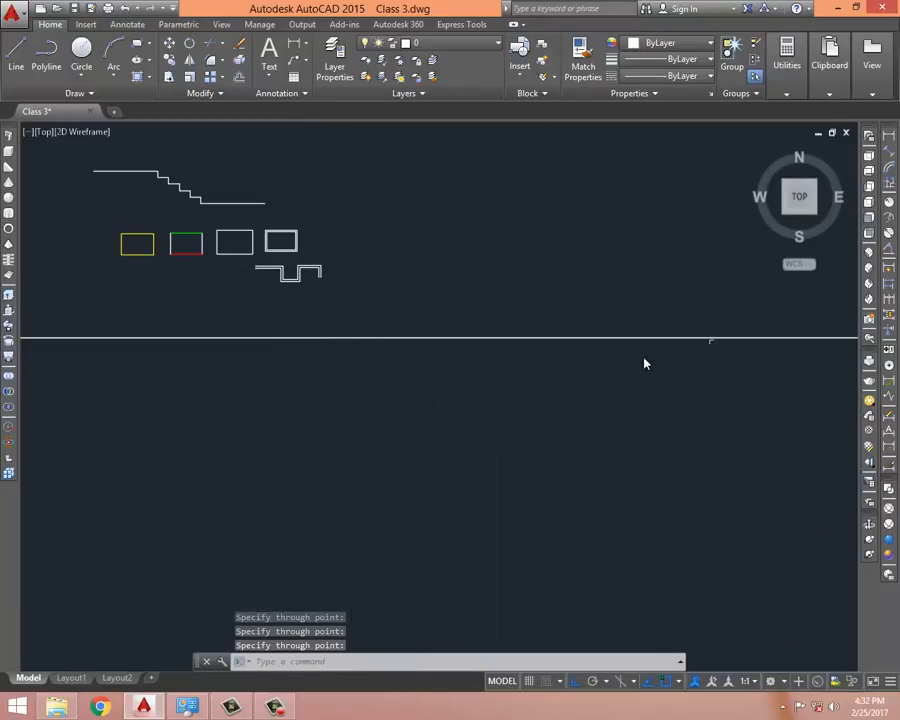
{"action": "mouse_move", "coordinate": [404, 360]}
{"action": "middle_mouse_down"}
{"action": "mouse_move", "coordinate": [519, 467]}
{"action": "mouse_move", "coordinate": [588, 514]}
{"action": "middle_mouse_up"}
{"action": "mouse_move", "coordinate": [528, 396]}
{"action": "middle_mouse_down"}
{"action": "mouse_move", "coordinate": [504, 334]}
{"action": "mouse_move", "coordinate": [510, 318]}
{"action": "middle_mouse_up"}
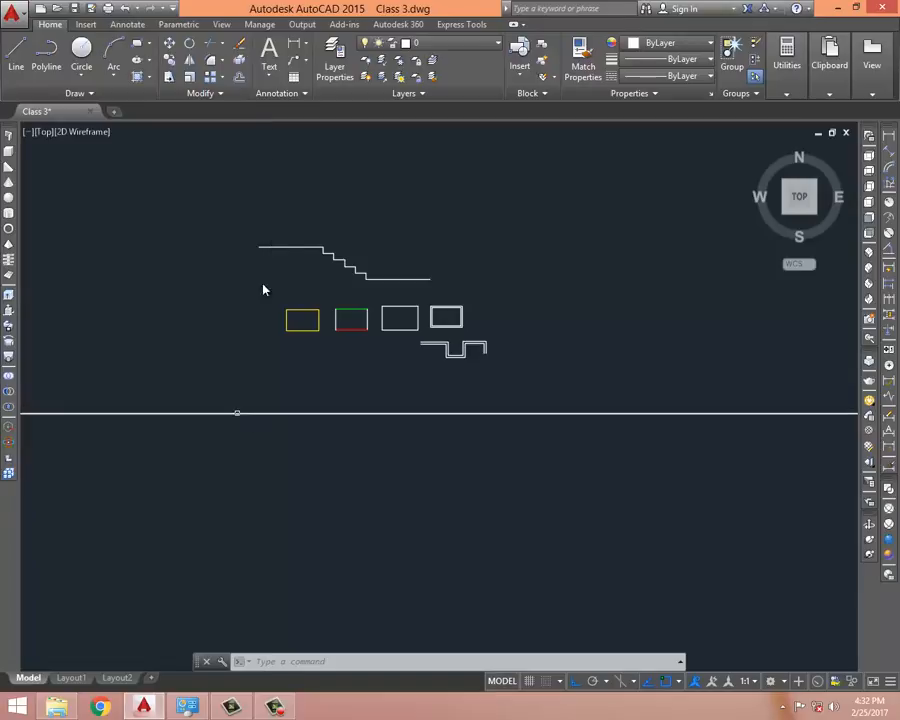
{"action": "middle_click_drag", "start_coordinate": [575, 371], "coordinate": [544, 272]}
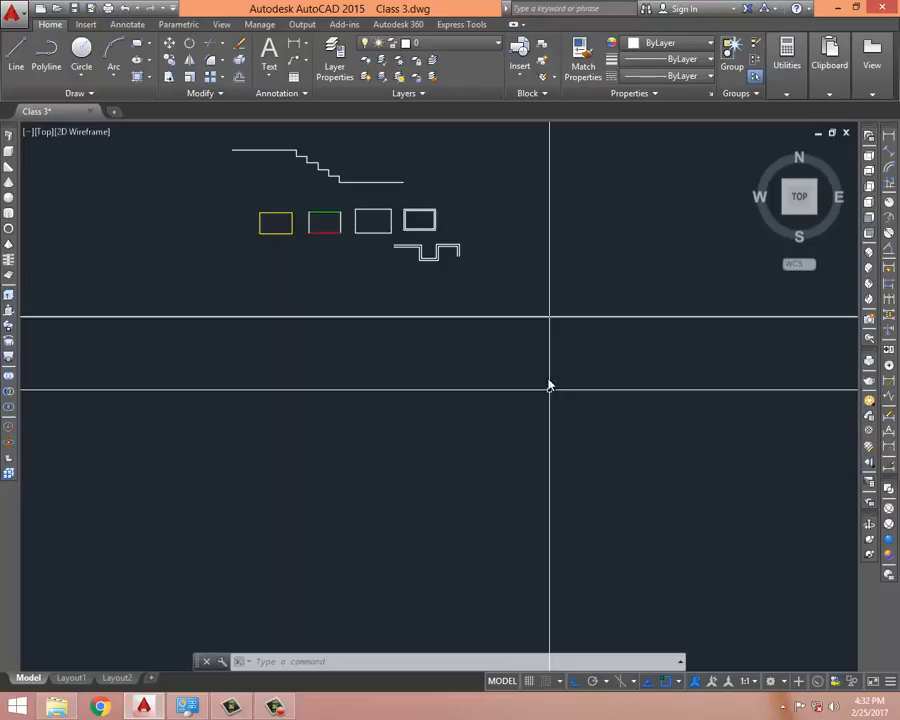
{"action": "middle_click_drag", "start_coordinate": [517, 336], "coordinate": [530, 360]}
{"action": "middle_click_drag", "start_coordinate": [555, 211], "coordinate": [565, 273]}
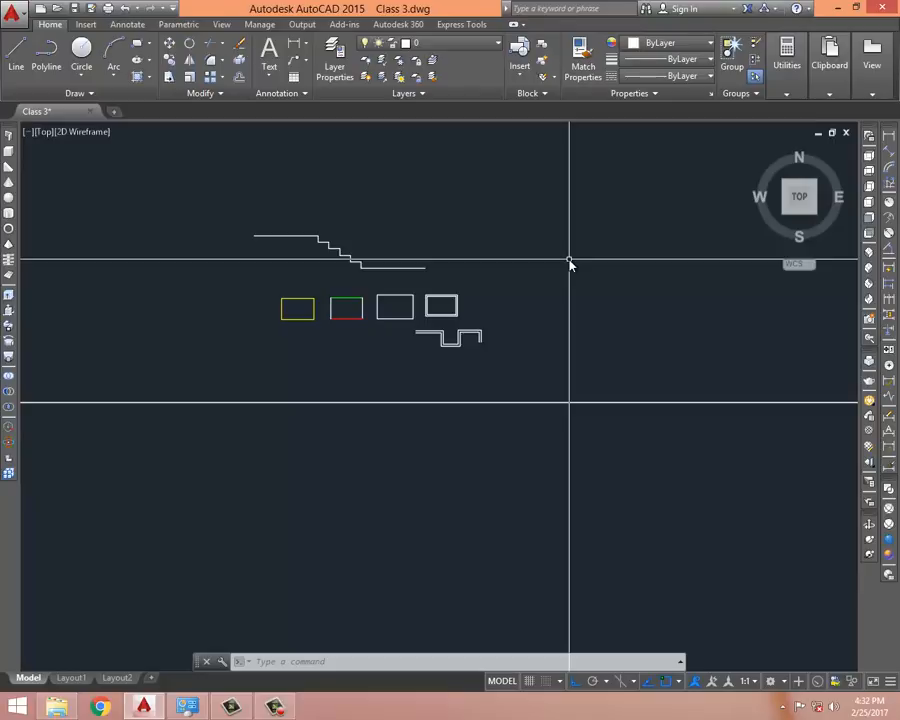
{"action": "type", "text": "xl"}
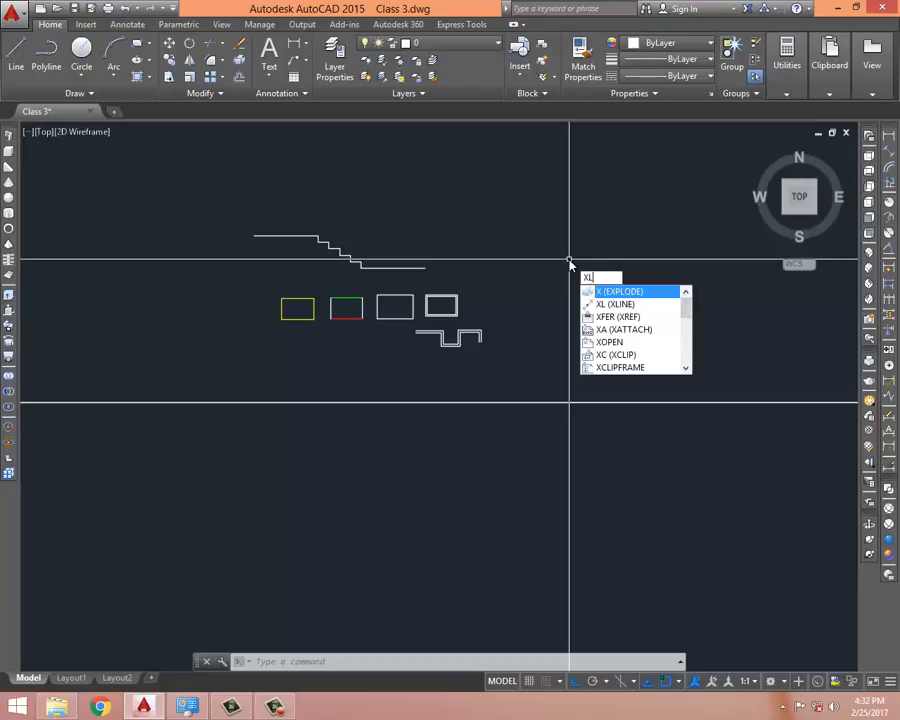
{"action": "key", "text": "Return"}
{"action": "left_click", "coordinate": [572, 288]}
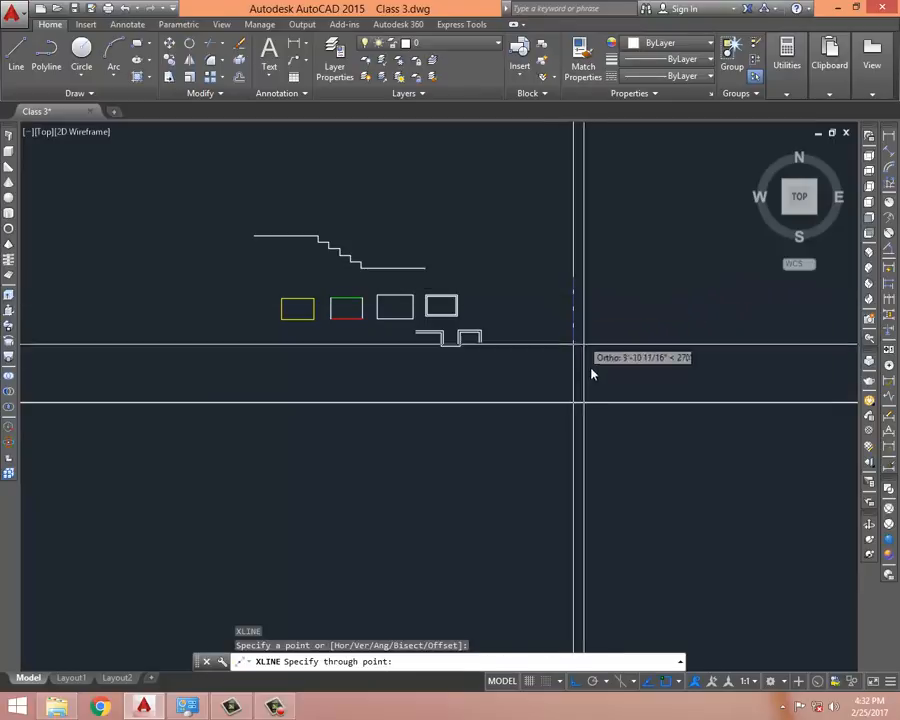
{"action": "left_click", "coordinate": [622, 545]}
{"action": "key", "text": "Return"}
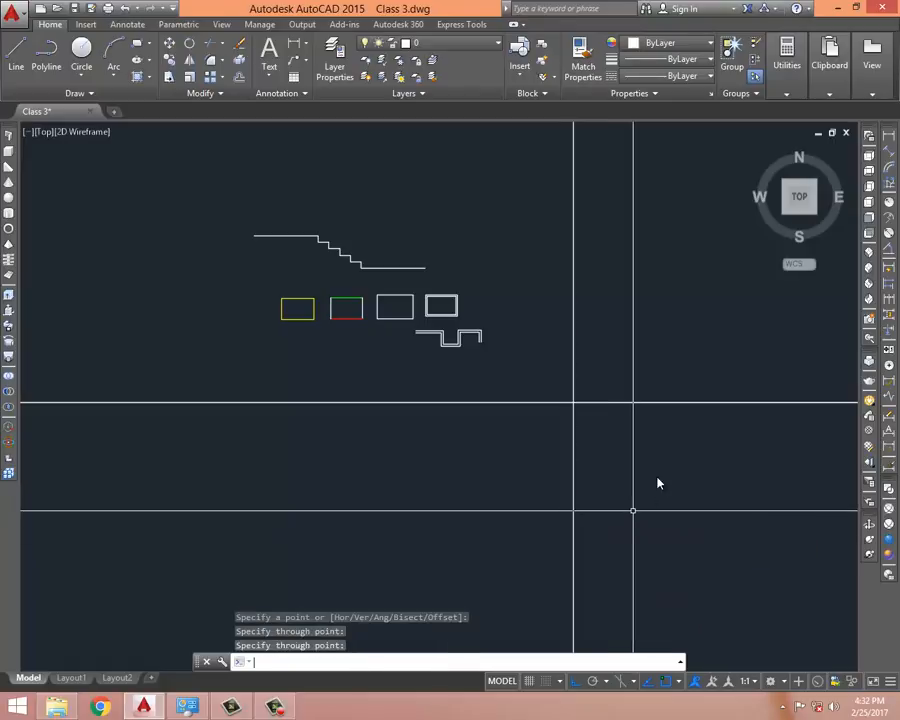
Copy the vertical construction line about 7 feet to the right
{"action": "mouse_move", "coordinate": [678, 362]}
{"action": "middle_mouse_down"}
{"action": "mouse_move", "coordinate": [430, 285]}
{"action": "mouse_move", "coordinate": [432, 276]}
{"action": "mouse_move", "coordinate": [344, 421]}
{"action": "middle_mouse_up"}
{"action": "scroll", "coordinate": [575, 341], "scroll_direction": "down", "scroll_amount": 1}
{"action": "mouse_move", "coordinate": [428, 380]}
{"action": "middle_mouse_down"}
{"action": "mouse_move", "coordinate": [447, 311]}
{"action": "mouse_move", "coordinate": [582, 268]}
{"action": "mouse_move", "coordinate": [466, 383]}
{"action": "middle_mouse_up"}
{"action": "left_click", "coordinate": [464, 298]}
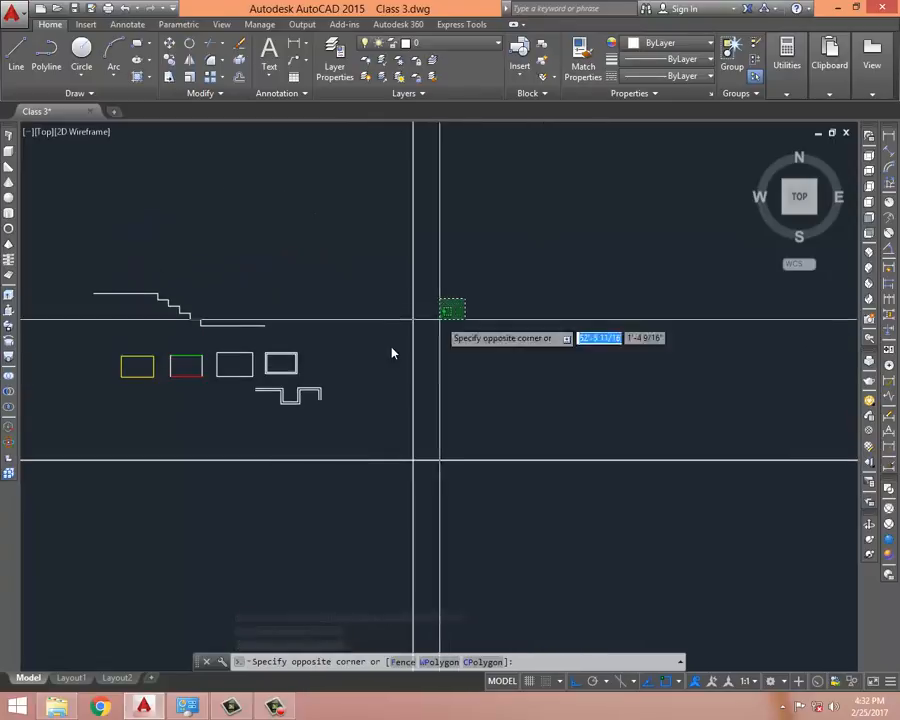
{"action": "left_click", "coordinate": [391, 350]}
{"action": "type", "text": "co"}
{"action": "key", "text": "Return"}
{"action": "left_click", "coordinate": [511, 349]}
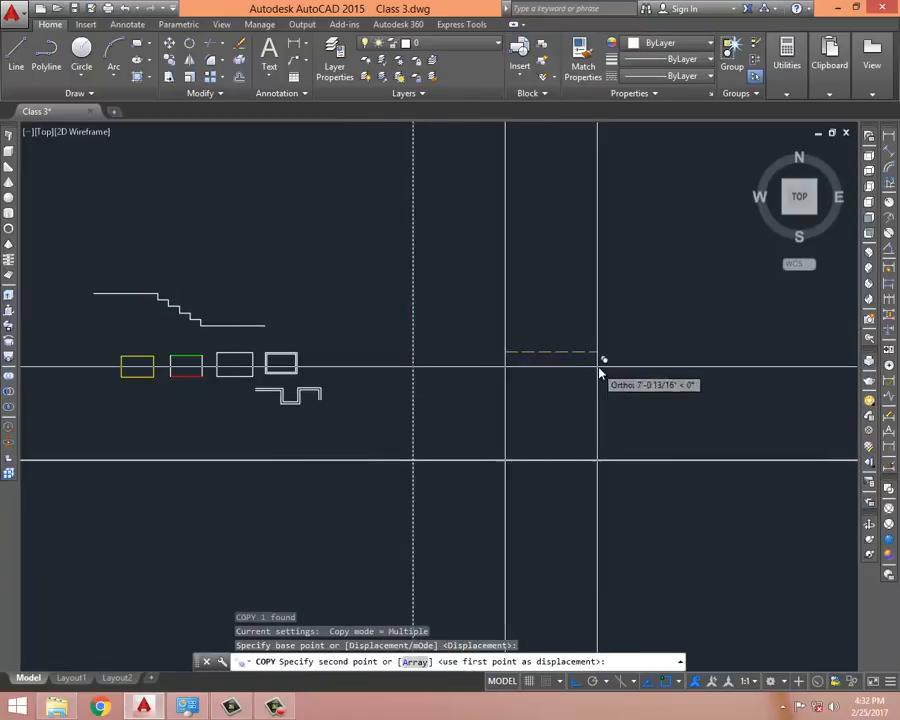
{"action": "left_click", "coordinate": [604, 358]}
{"action": "key", "text": "Escape"}
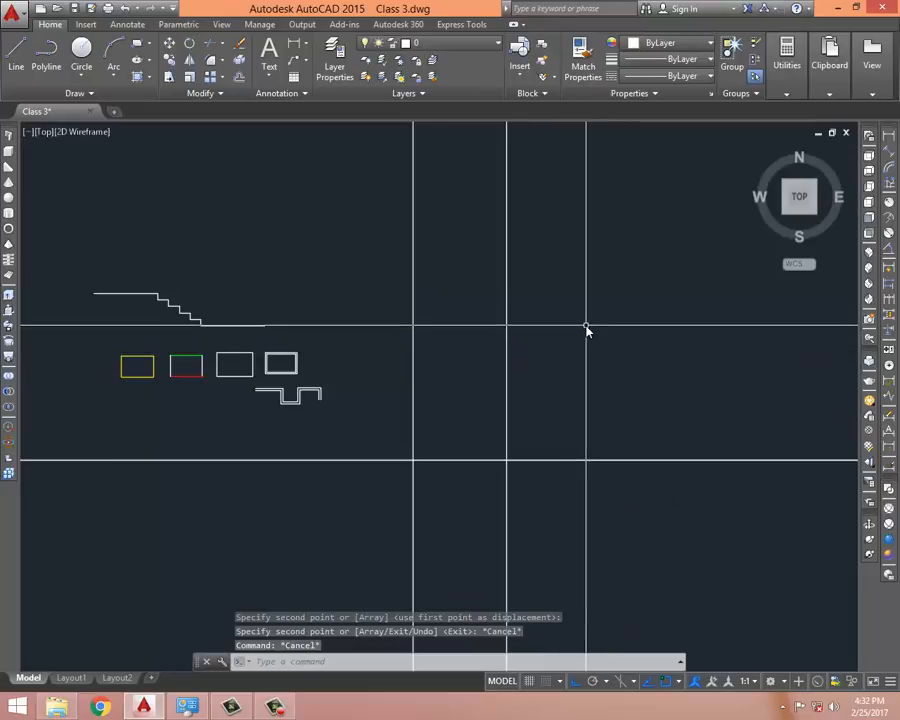
Draw a single horizontal line in an empty area away from the construction lines and the existing shapes
{"action": "scroll", "coordinate": [586, 326], "scroll_direction": "down", "scroll_amount": 2}
{"action": "mouse_move", "coordinate": [387, 392]}
{"action": "middle_mouse_down"}
{"action": "mouse_move", "coordinate": [538, 253]}
{"action": "mouse_move", "coordinate": [597, 322]}
{"action": "middle_mouse_up"}
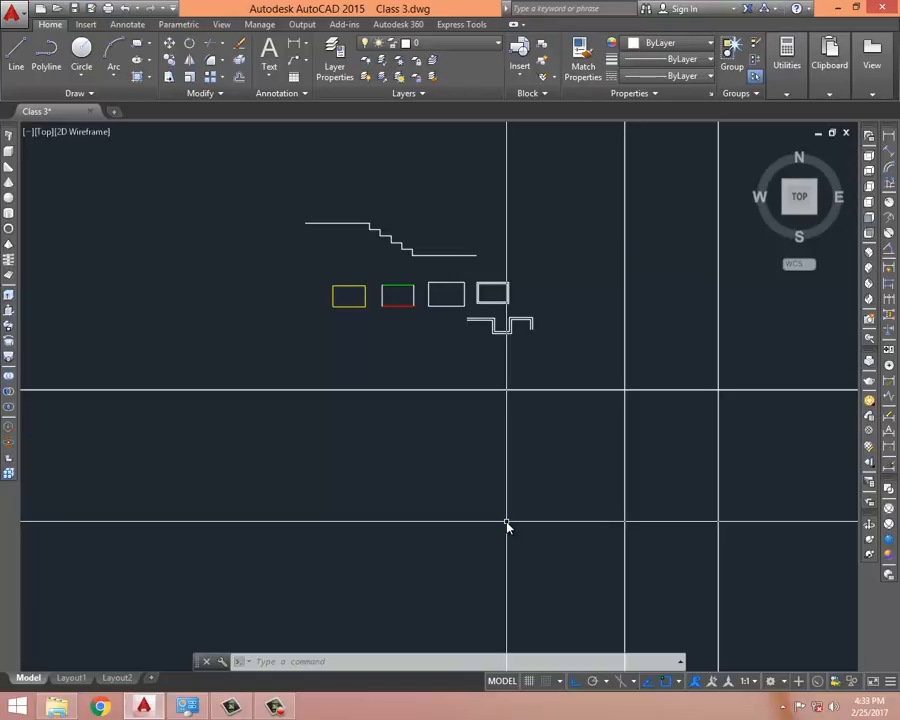
{"action": "mouse_move", "coordinate": [385, 404]}
{"action": "middle_mouse_down"}
{"action": "mouse_move", "coordinate": [390, 291]}
{"action": "mouse_move", "coordinate": [418, 345]}
{"action": "middle_mouse_up"}
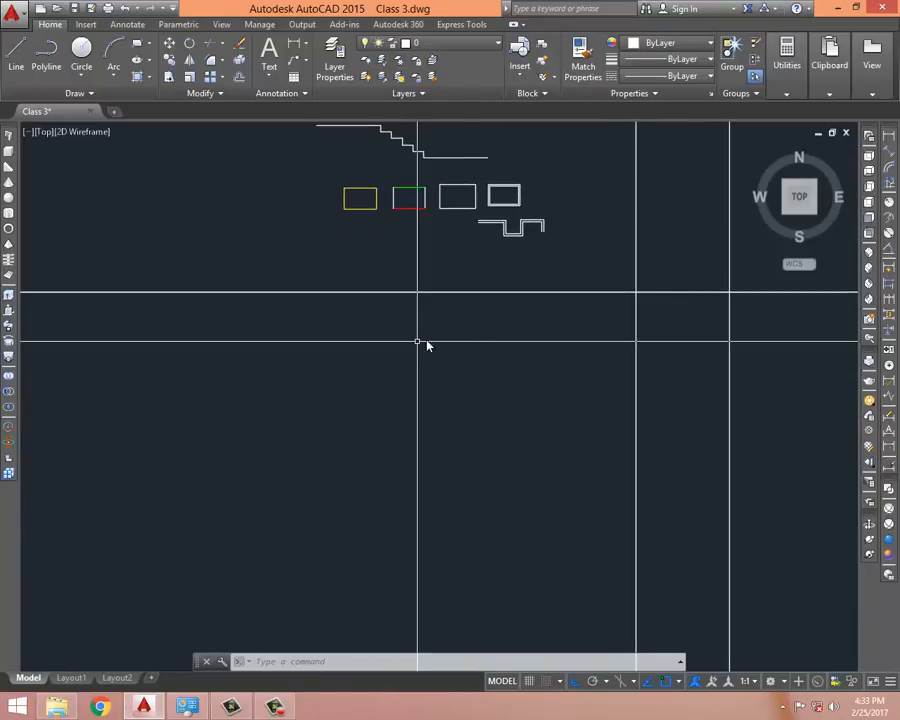
{"action": "middle_click_drag", "start_coordinate": [460, 378], "coordinate": [772, 176]}
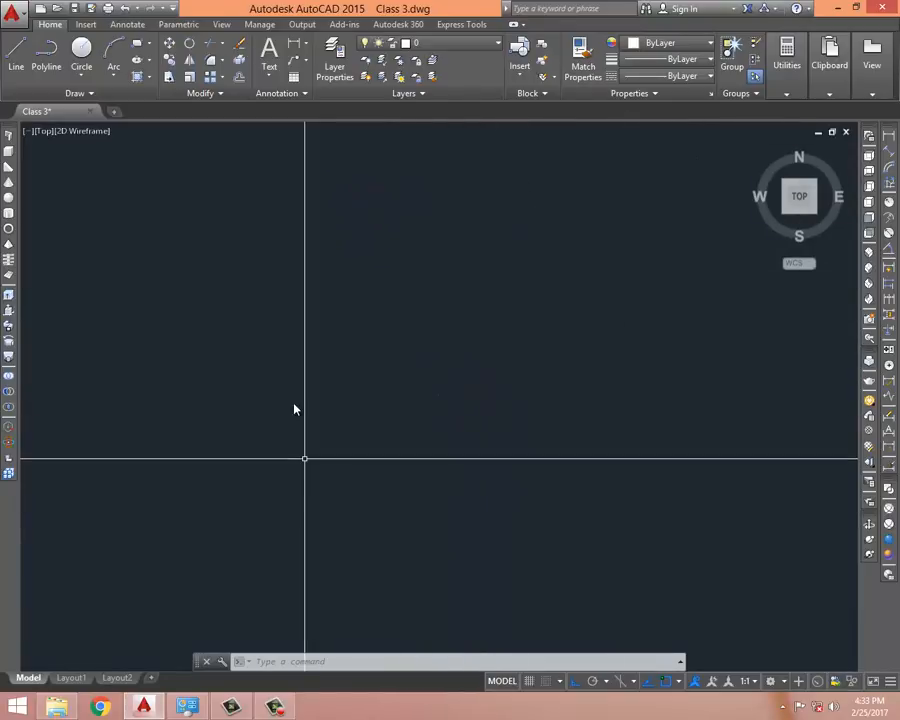
{"action": "type", "text": "l"}
{"action": "key", "text": "Return"}
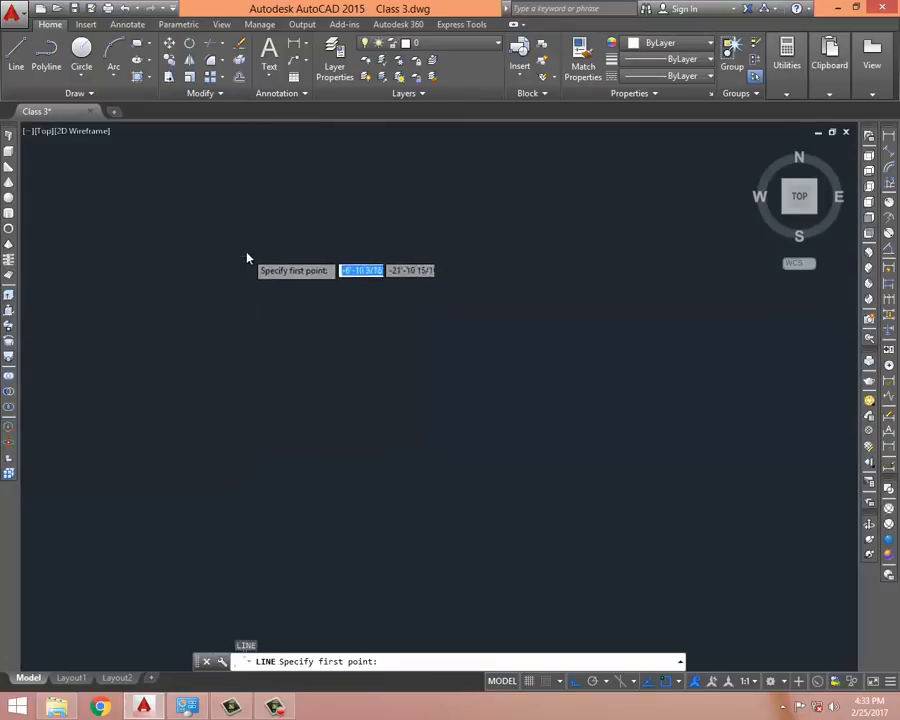
{"action": "left_click", "coordinate": [247, 252]}
{"action": "left_click", "coordinate": [557, 251]}
{"action": "key", "text": "Return"}
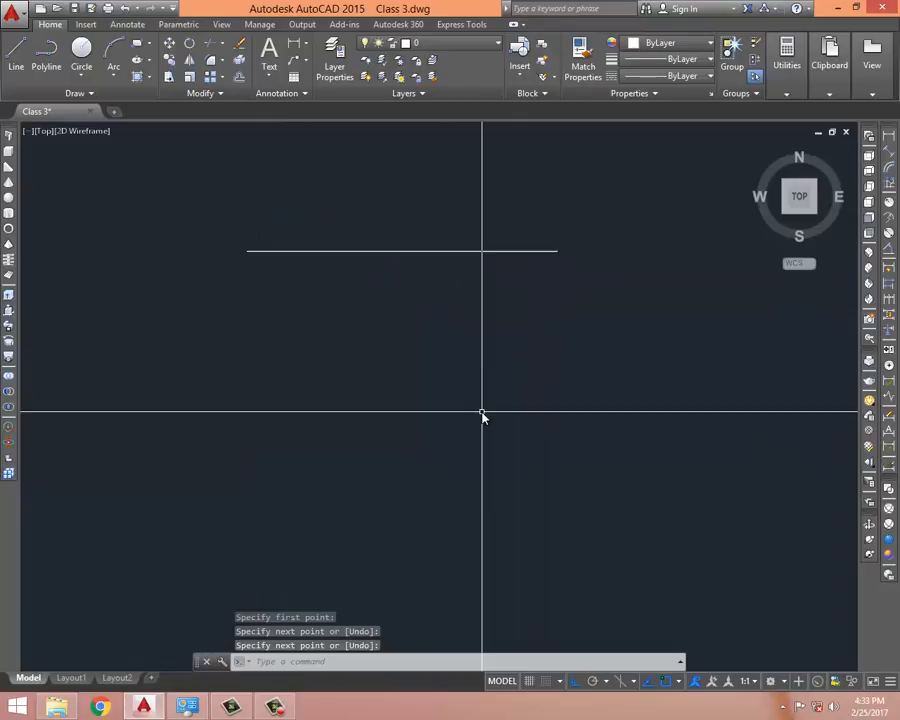
Draw a three-segment polyline below the single line, running horizontally, stepping down and continuing to the right
{"action": "middle_click_drag", "start_coordinate": [362, 368], "coordinate": [372, 368]}
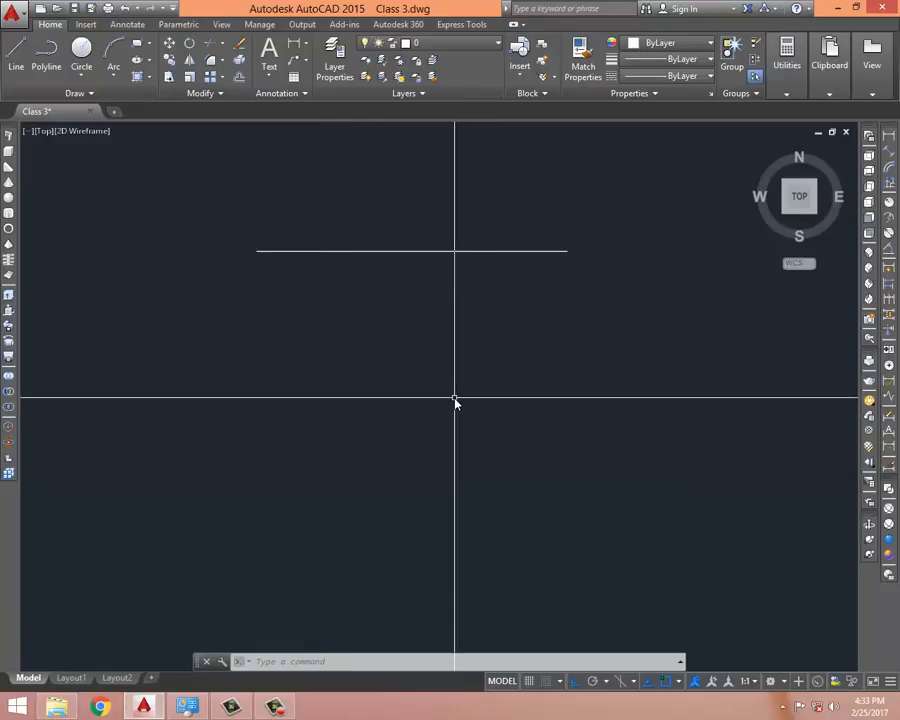
{"action": "type", "text": "pl"}
{"action": "key", "text": "Return"}
{"action": "left_click", "coordinate": [258, 251]}
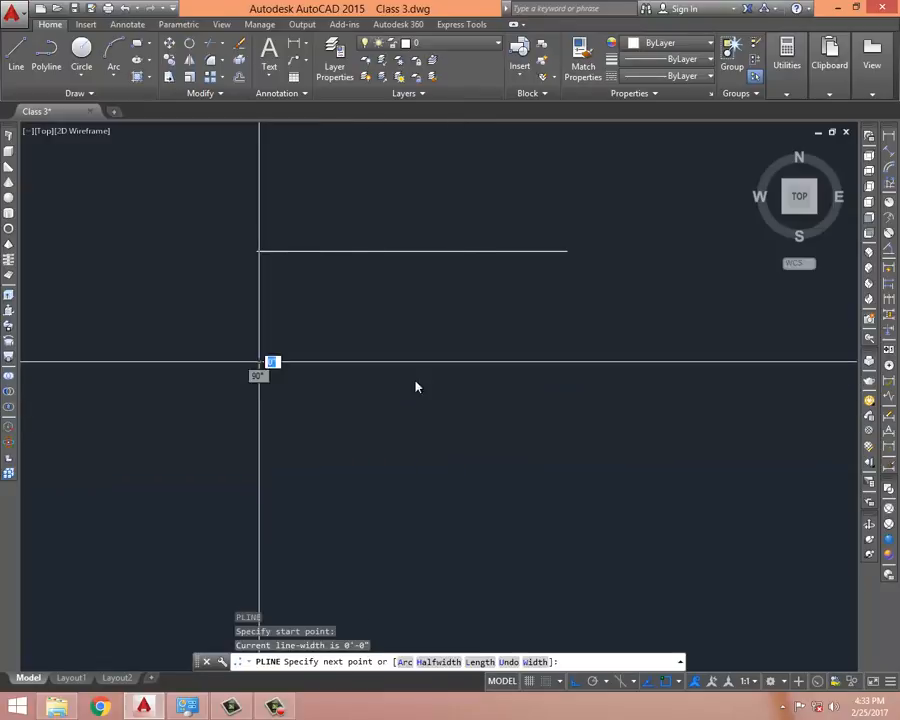
{"action": "left_click", "coordinate": [620, 368]}
{"action": "left_click", "coordinate": [622, 449]}
{"action": "left_click", "coordinate": [745, 449]}
{"action": "key", "text": "Escape"}
{"action": "scroll", "coordinate": [497, 470], "scroll_direction": "down", "scroll_amount": 1}
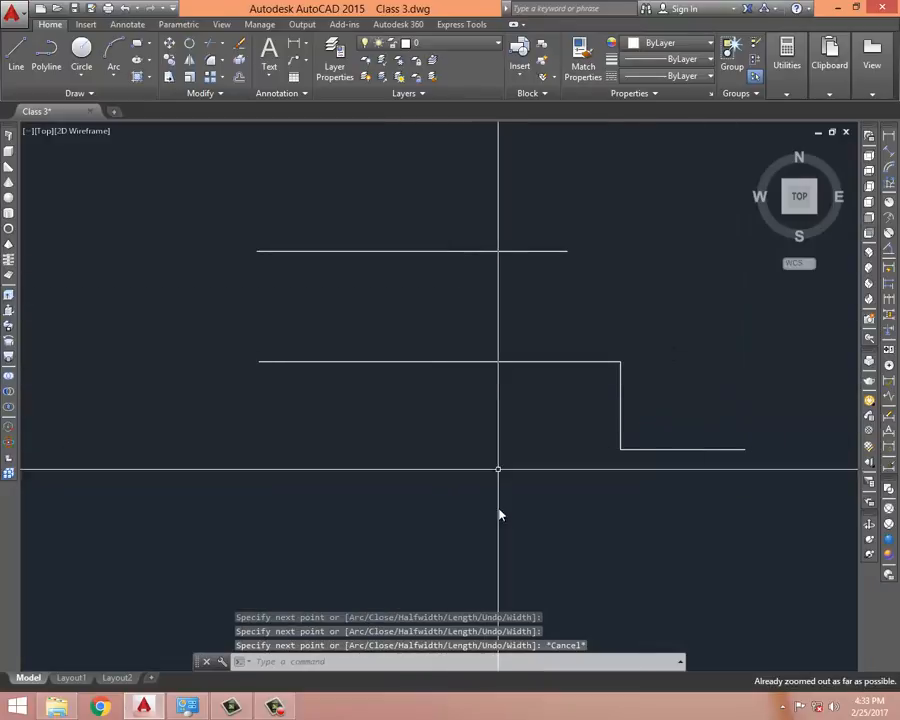
Draw a single horizontal multiline segment below the stepped polyline
{"action": "type", "text": "ml"}
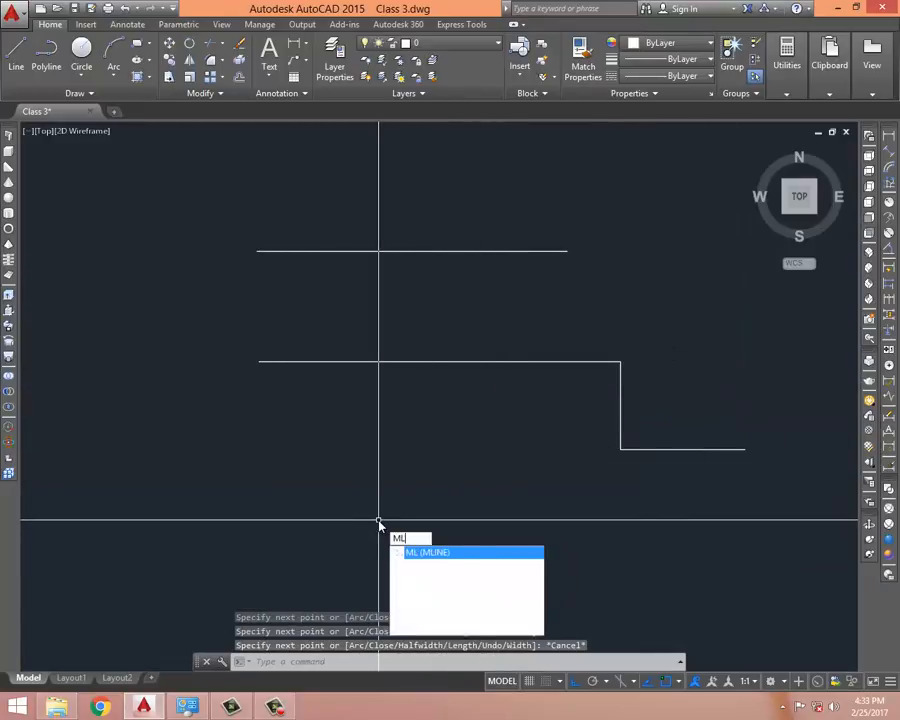
{"action": "key", "text": "Return"}
{"action": "left_click", "coordinate": [268, 520]}
{"action": "left_click", "coordinate": [705, 568]}
{"action": "key", "text": "Escape"}
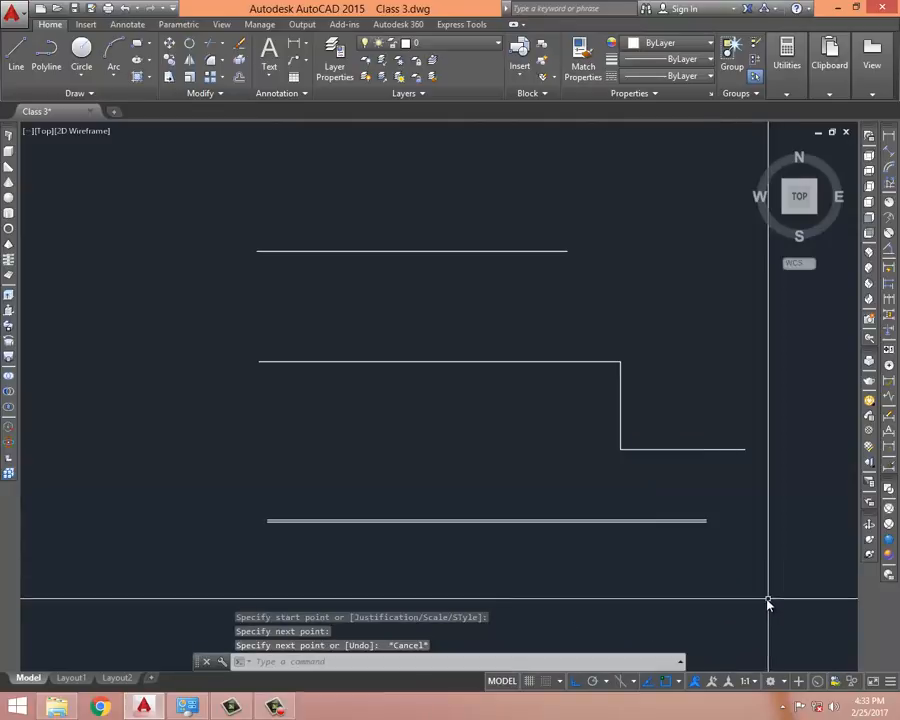
Draw a horizontal construction line just below the multiline
{"action": "type", "text": "xl"}
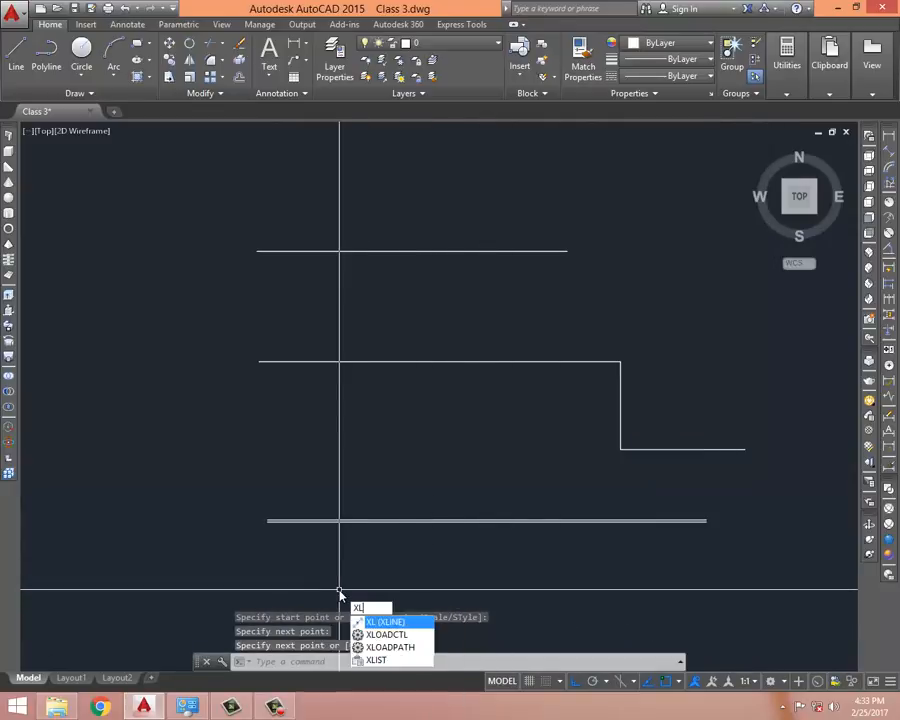
{"action": "key", "text": "Return"}
{"action": "left_click", "coordinate": [279, 577]}
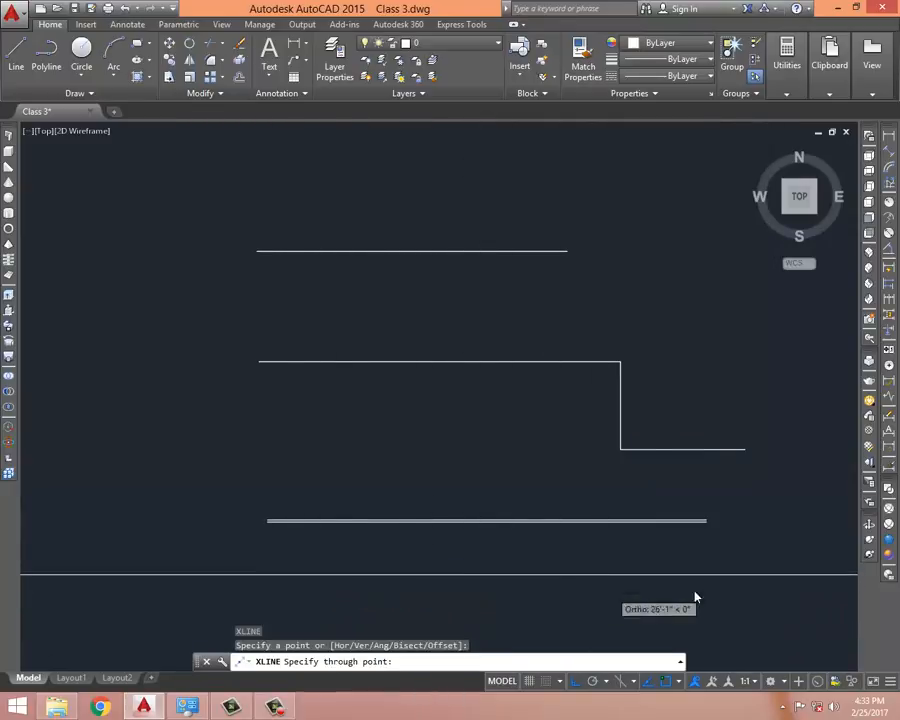
{"action": "left_click", "coordinate": [758, 588]}
{"action": "key", "text": "Return"}
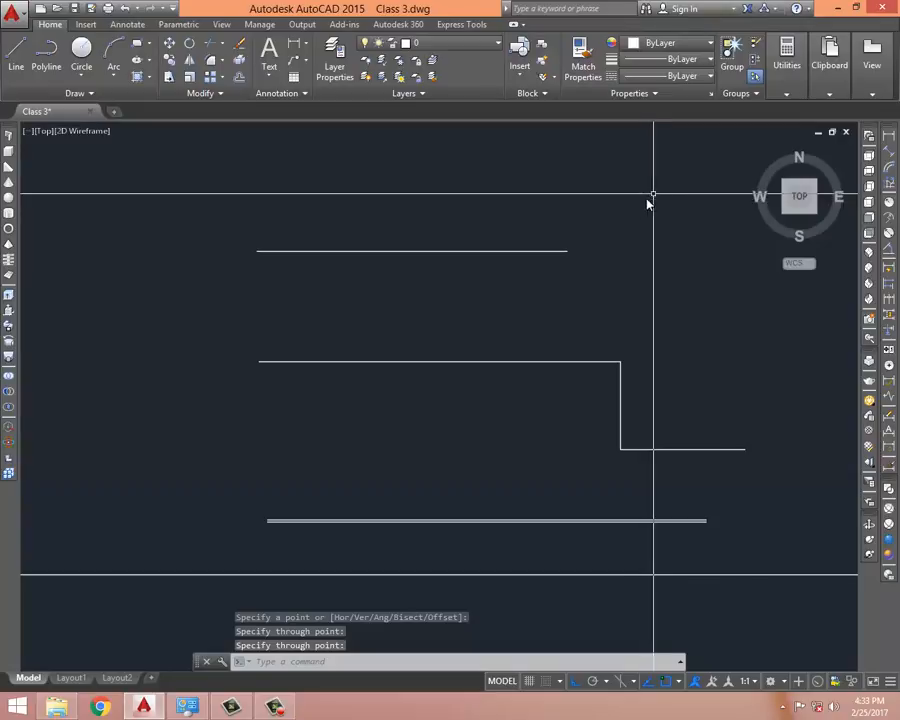
Draw another horizontal construction line above the single line, over all the example shapes
{"action": "type", "text": "xl"}
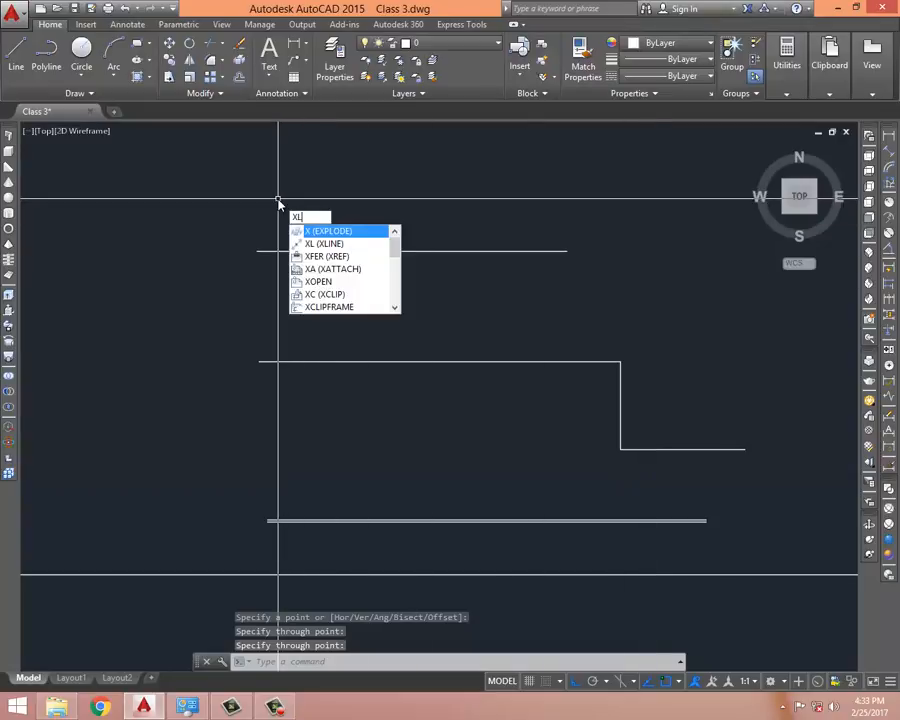
{"action": "key", "text": "Return"}
{"action": "left_click", "coordinate": [436, 222]}
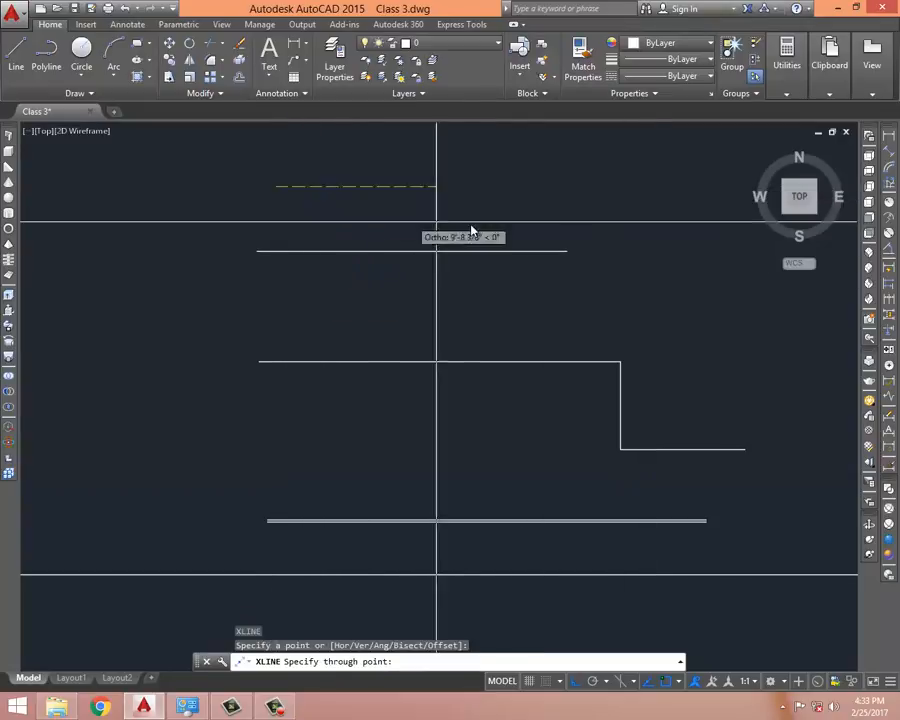
{"action": "left_click", "coordinate": [660, 238]}
{"action": "key", "text": "Return"}
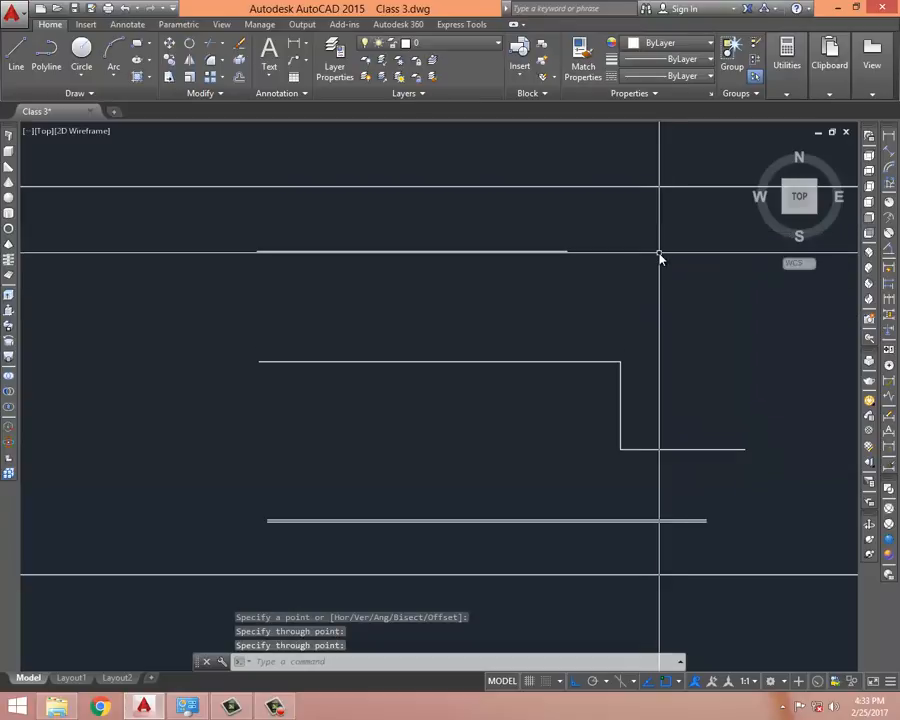
Draw a vertical construction line just past the multiline's right end, crossing the polyline's lower segment and both horizontal construction lines
{"action": "type", "text": "xl"}
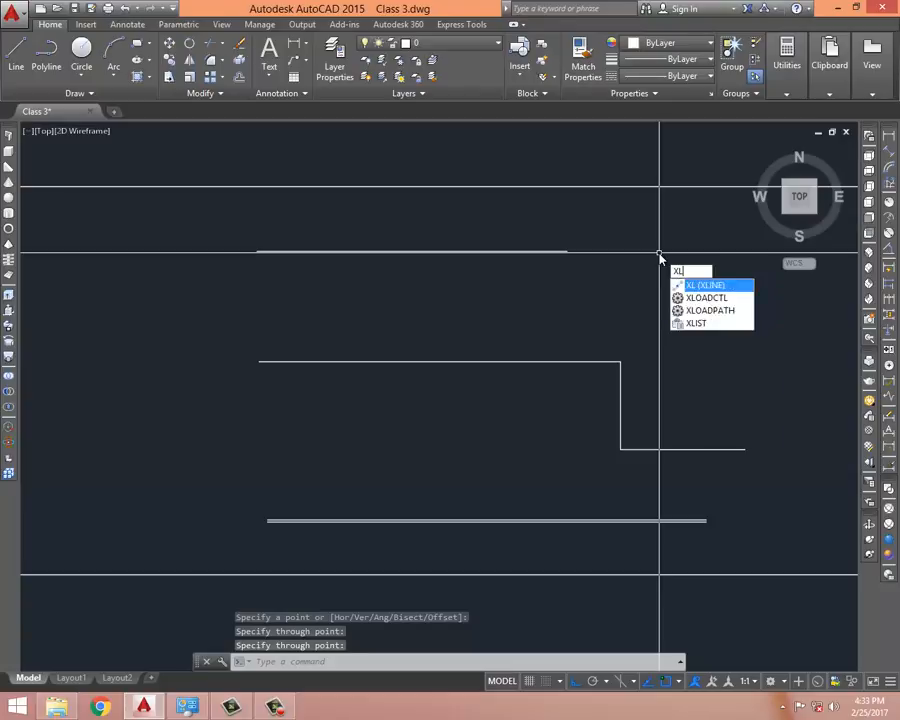
{"action": "key", "text": "Return"}
{"action": "left_click", "coordinate": [723, 214]}
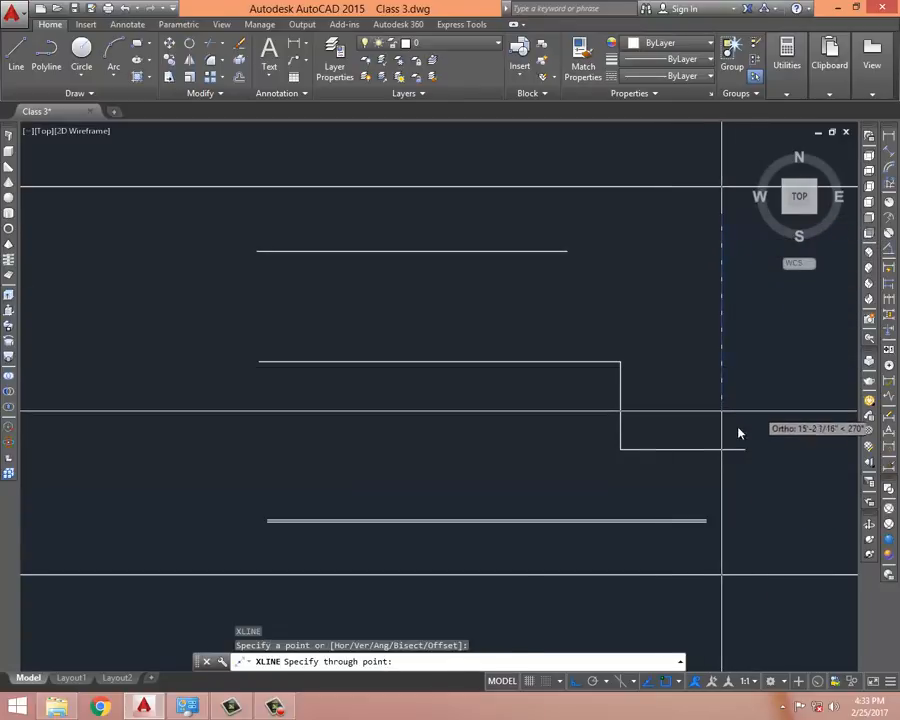
{"action": "scroll", "coordinate": [757, 420], "scroll_direction": "down", "scroll_amount": 2}
{"action": "left_click", "coordinate": [764, 373]}
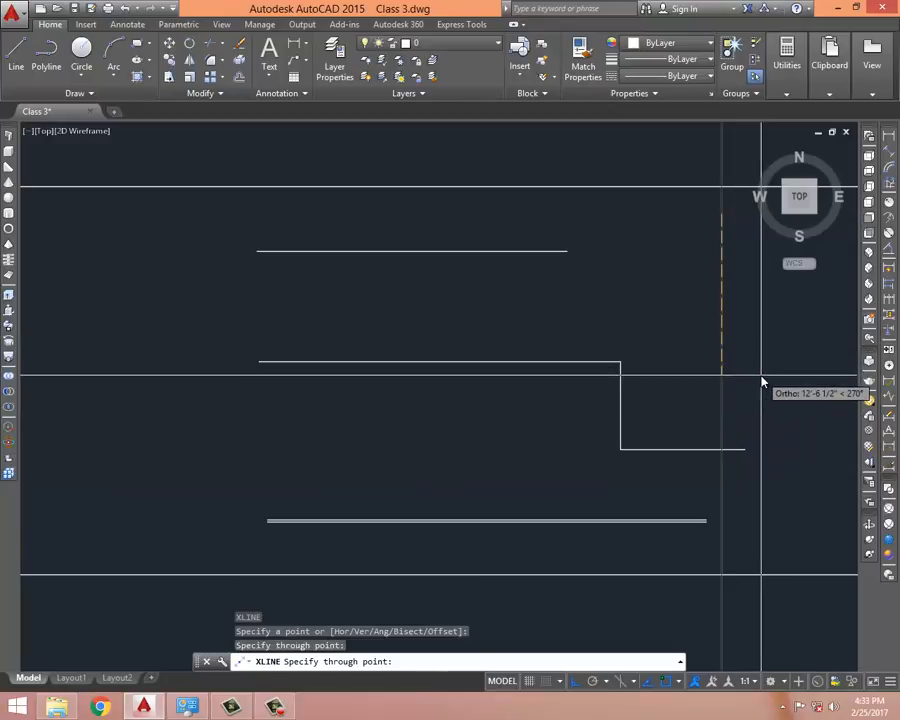
{"action": "key", "text": "Return"}
{"action": "mouse_move", "coordinate": [282, 466]}
{"action": "middle_mouse_down"}
{"action": "mouse_move", "coordinate": [509, 360]}
{"action": "mouse_move", "coordinate": [337, 472]}
{"action": "mouse_move", "coordinate": [241, 407]}
{"action": "mouse_move", "coordinate": [214, 411]}
{"action": "middle_mouse_up"}
{"action": "mouse_move", "coordinate": [569, 487]}
{"action": "middle_mouse_down"}
{"action": "mouse_move", "coordinate": [458, 454]}
{"action": "mouse_move", "coordinate": [515, 468]}
{"action": "middle_mouse_up"}
{"action": "mouse_move", "coordinate": [502, 306]}
{"action": "middle_mouse_down"}
{"action": "mouse_move", "coordinate": [538, 306]}
{"action": "mouse_move", "coordinate": [566, 334]}
{"action": "middle_mouse_up"}
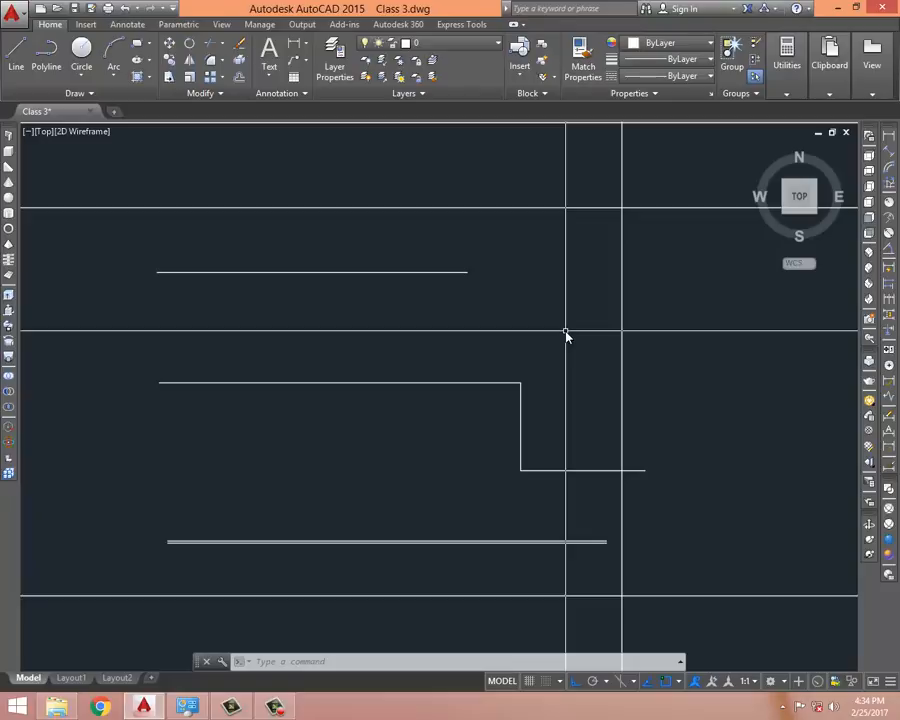
{"action": "middle_click_drag", "start_coordinate": [591, 328], "coordinate": [591, 333]}
{"action": "middle_click_drag", "start_coordinate": [497, 292], "coordinate": [536, 280]}
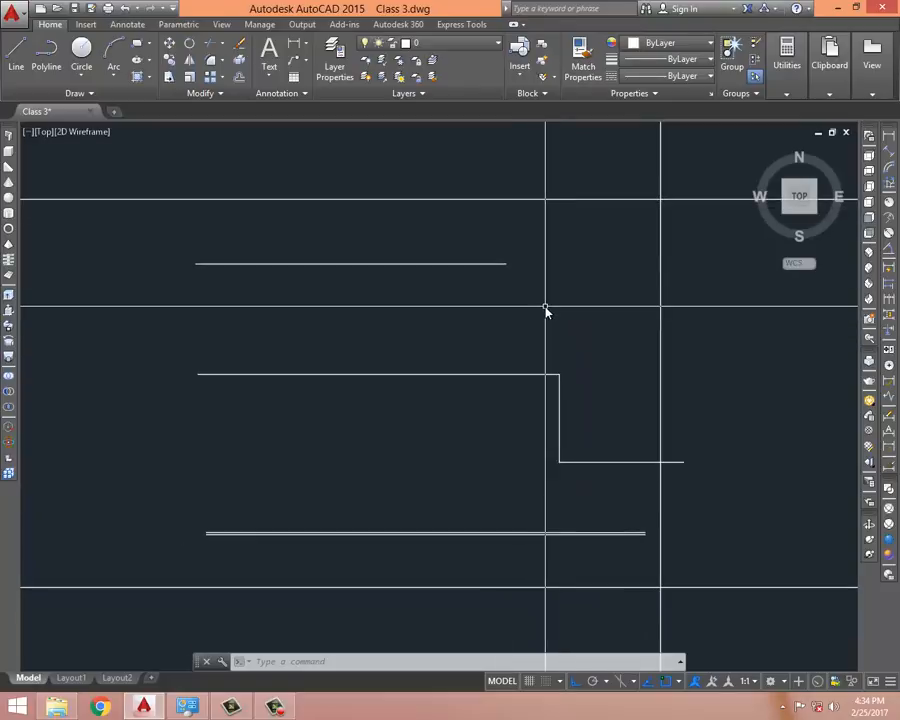